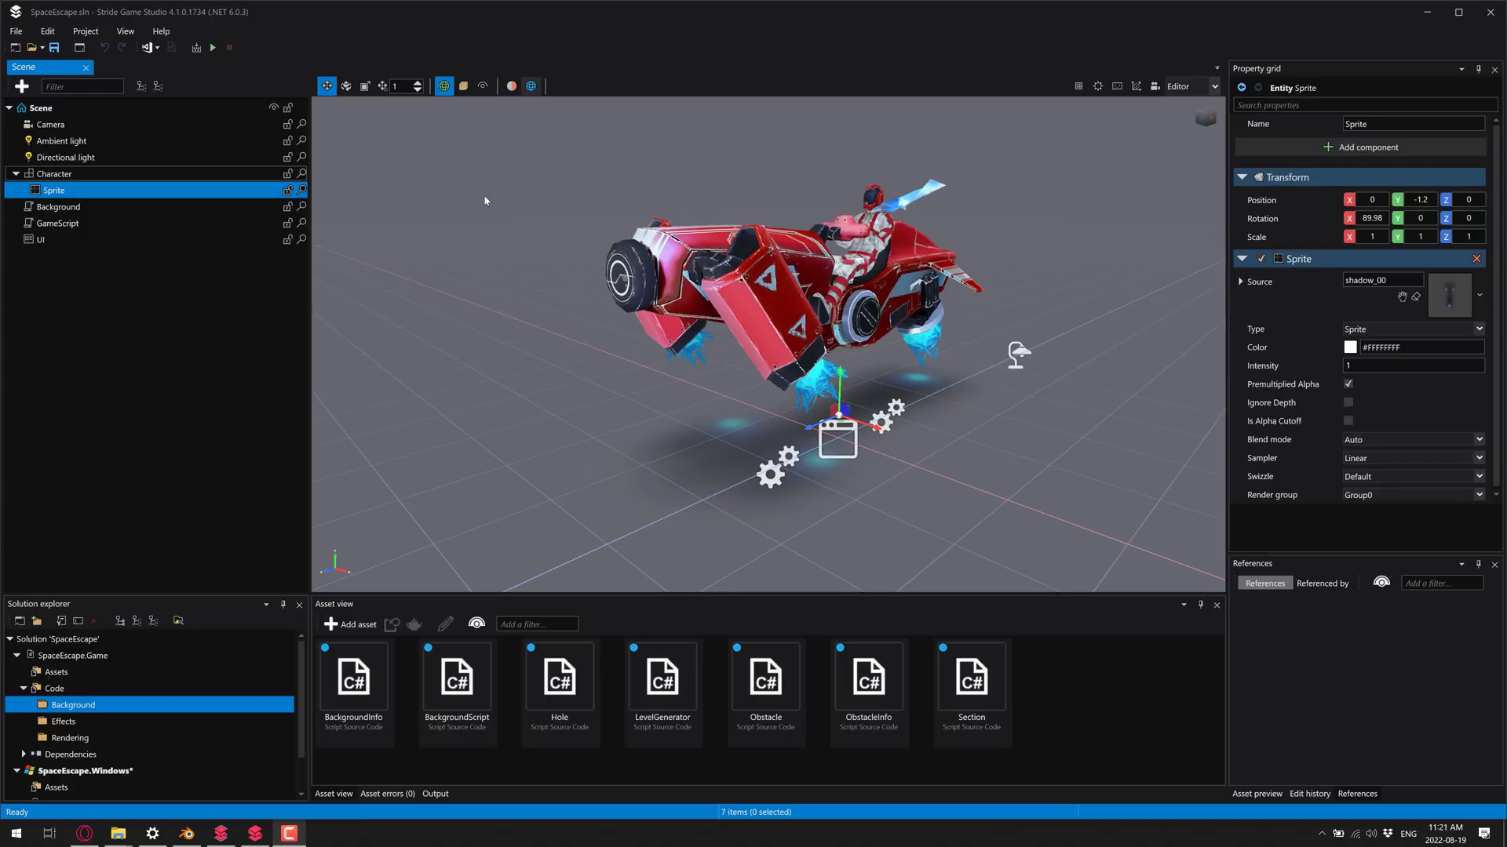
Orbit and pan the scene view around the hover bike
{"action": "right_click_drag", "start_coordinate": [731, 374], "coordinate": [743, 380]}
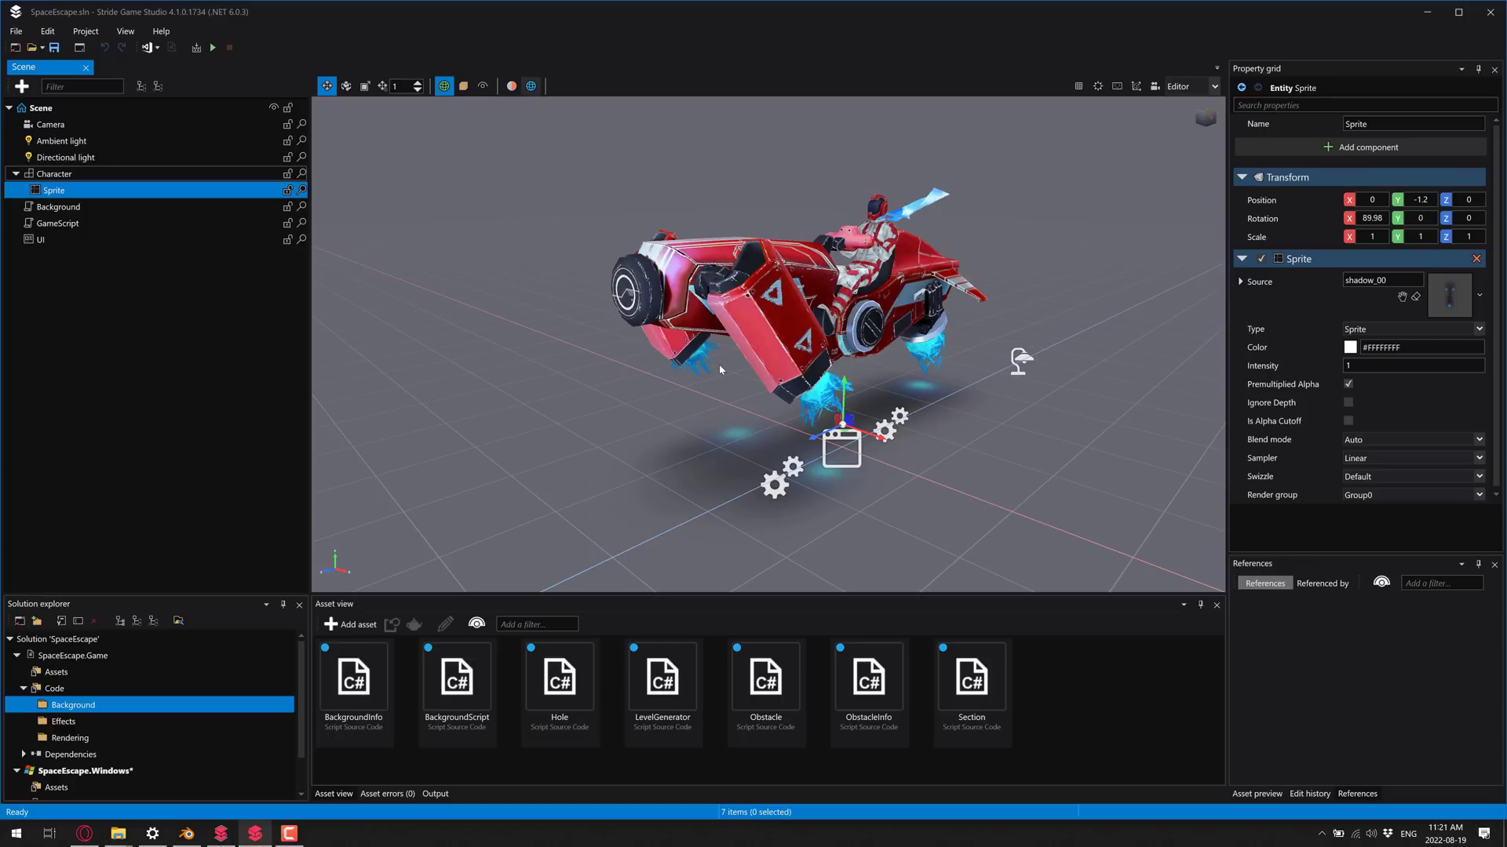
{"action": "right_click_drag", "start_coordinate": [709, 388], "coordinate": [740, 399]}
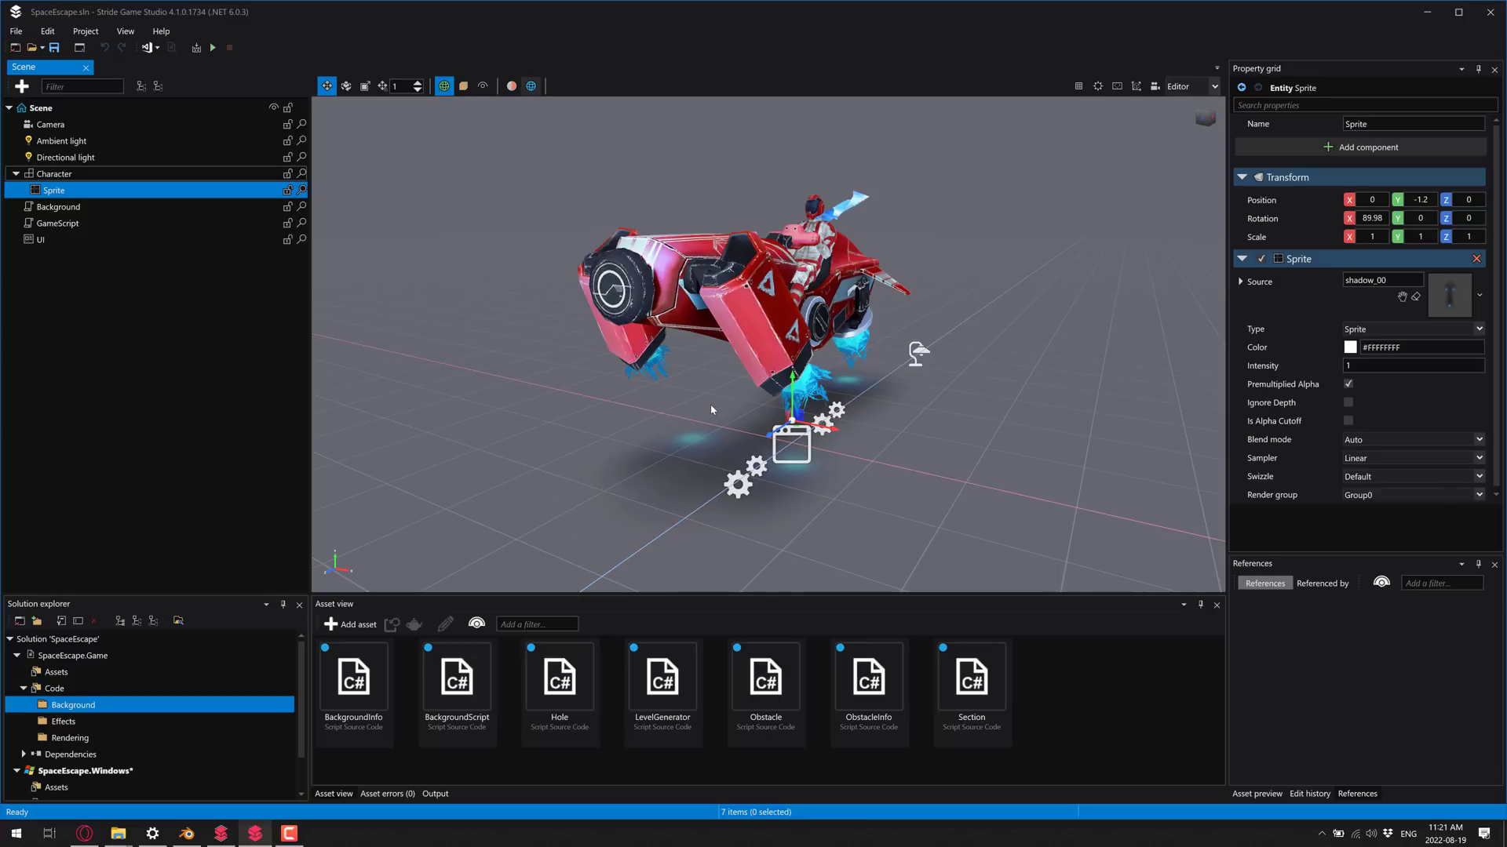
{"action": "right_click_drag", "start_coordinate": [711, 409], "coordinate": [882, 391]}
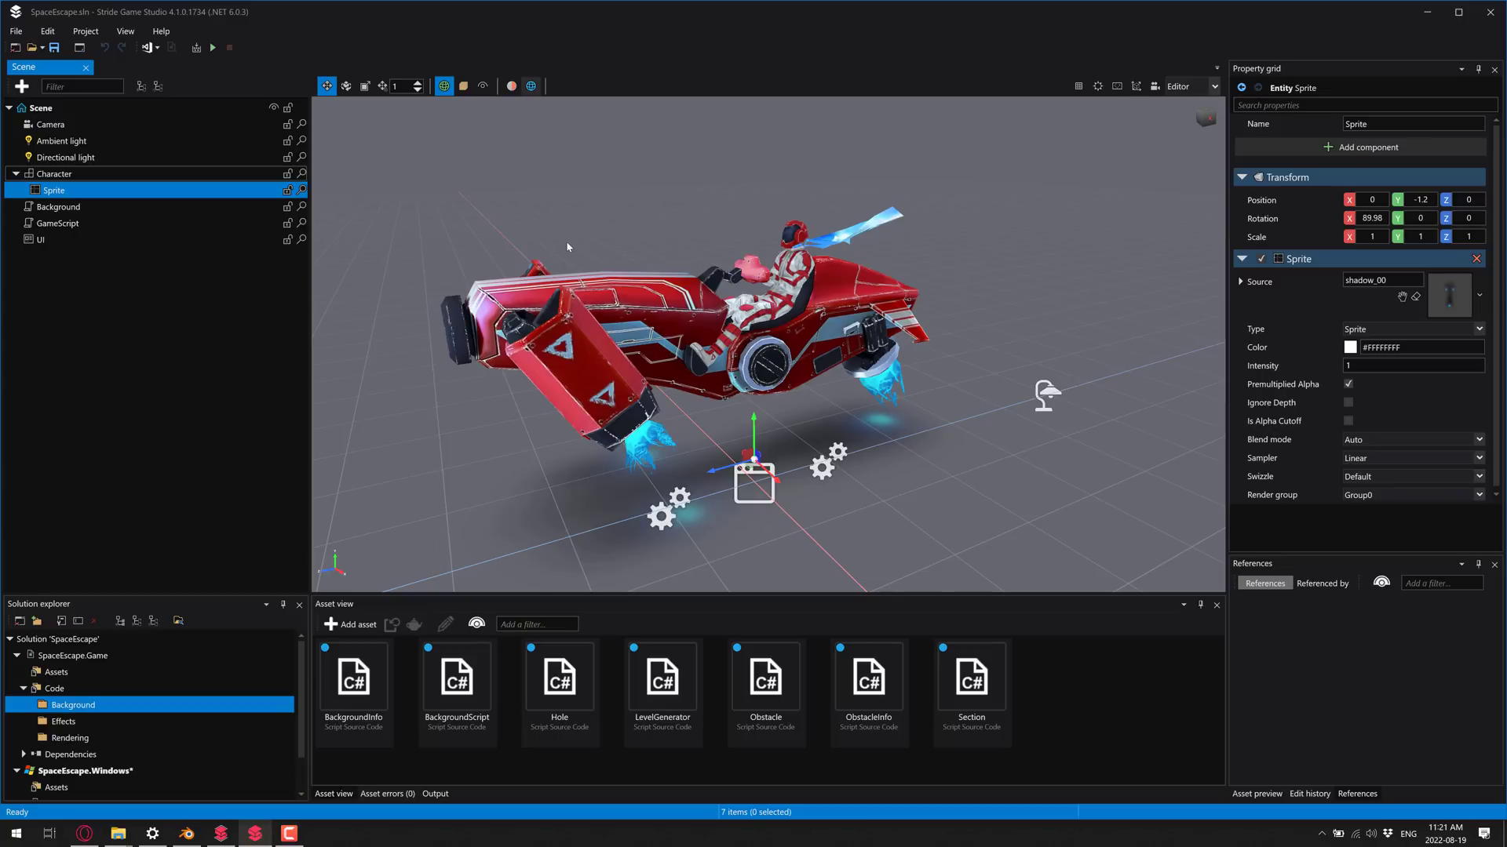
{"action": "middle_click_drag", "start_coordinate": [567, 247], "coordinate": [646, 215]}
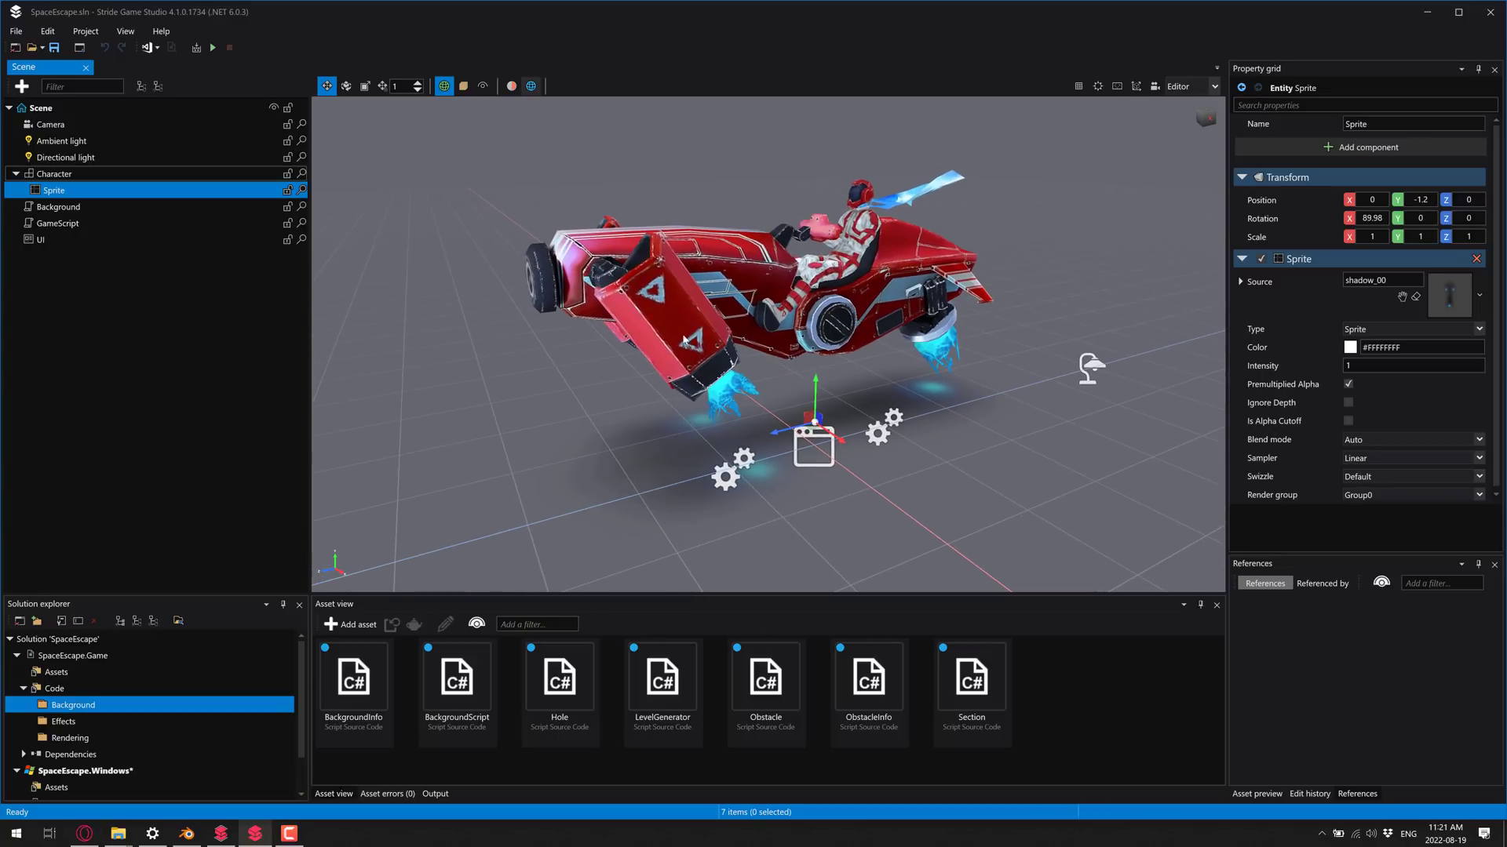
{"action": "middle_click_drag", "start_coordinate": [660, 405], "coordinate": [674, 411]}
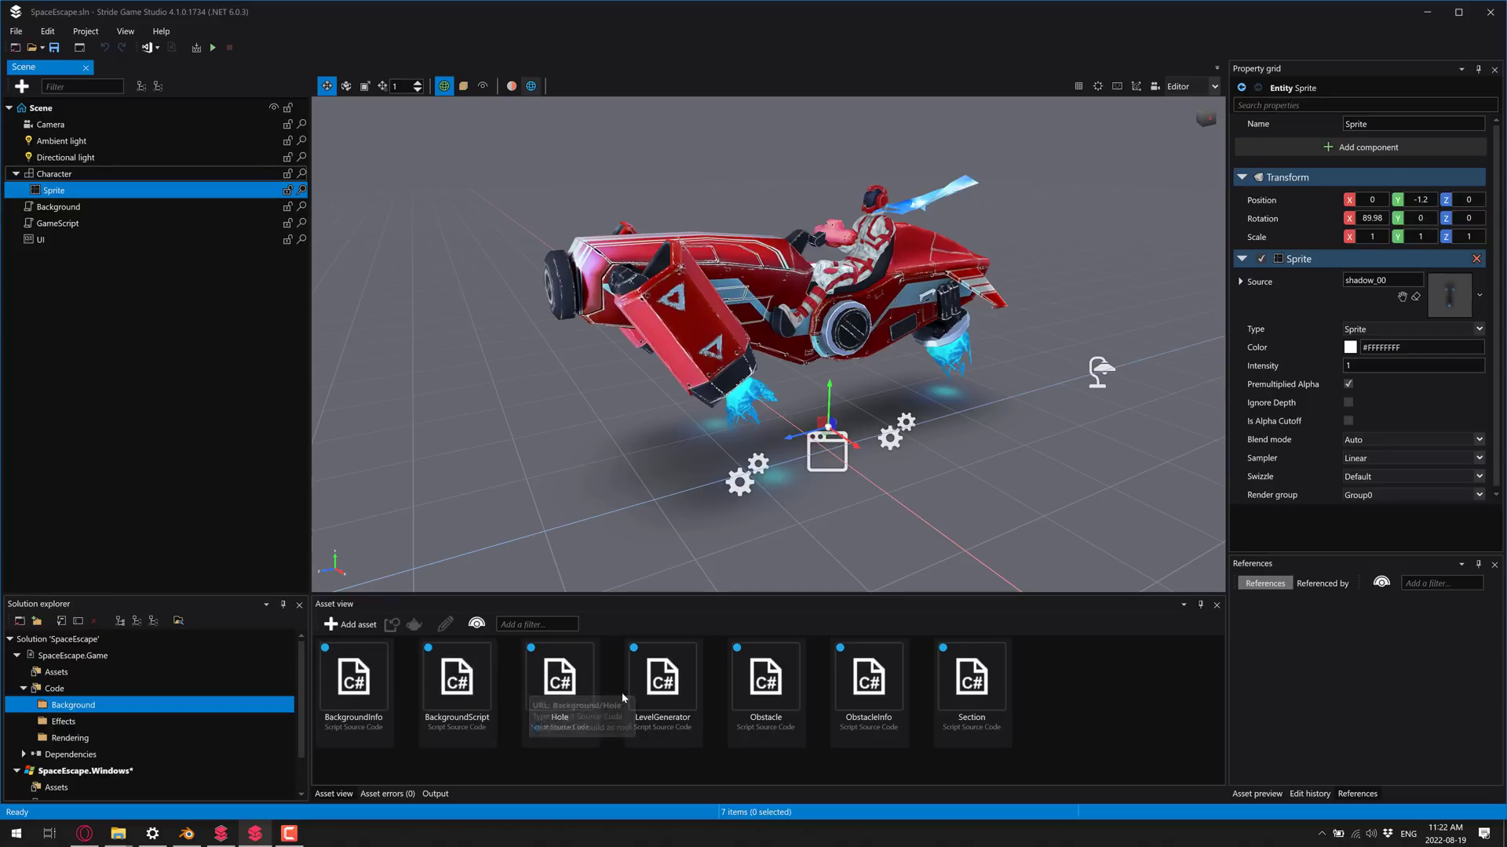
Open the LevelGenerator script's code and scroll through it
{"action": "left_click", "coordinate": [662, 681]}
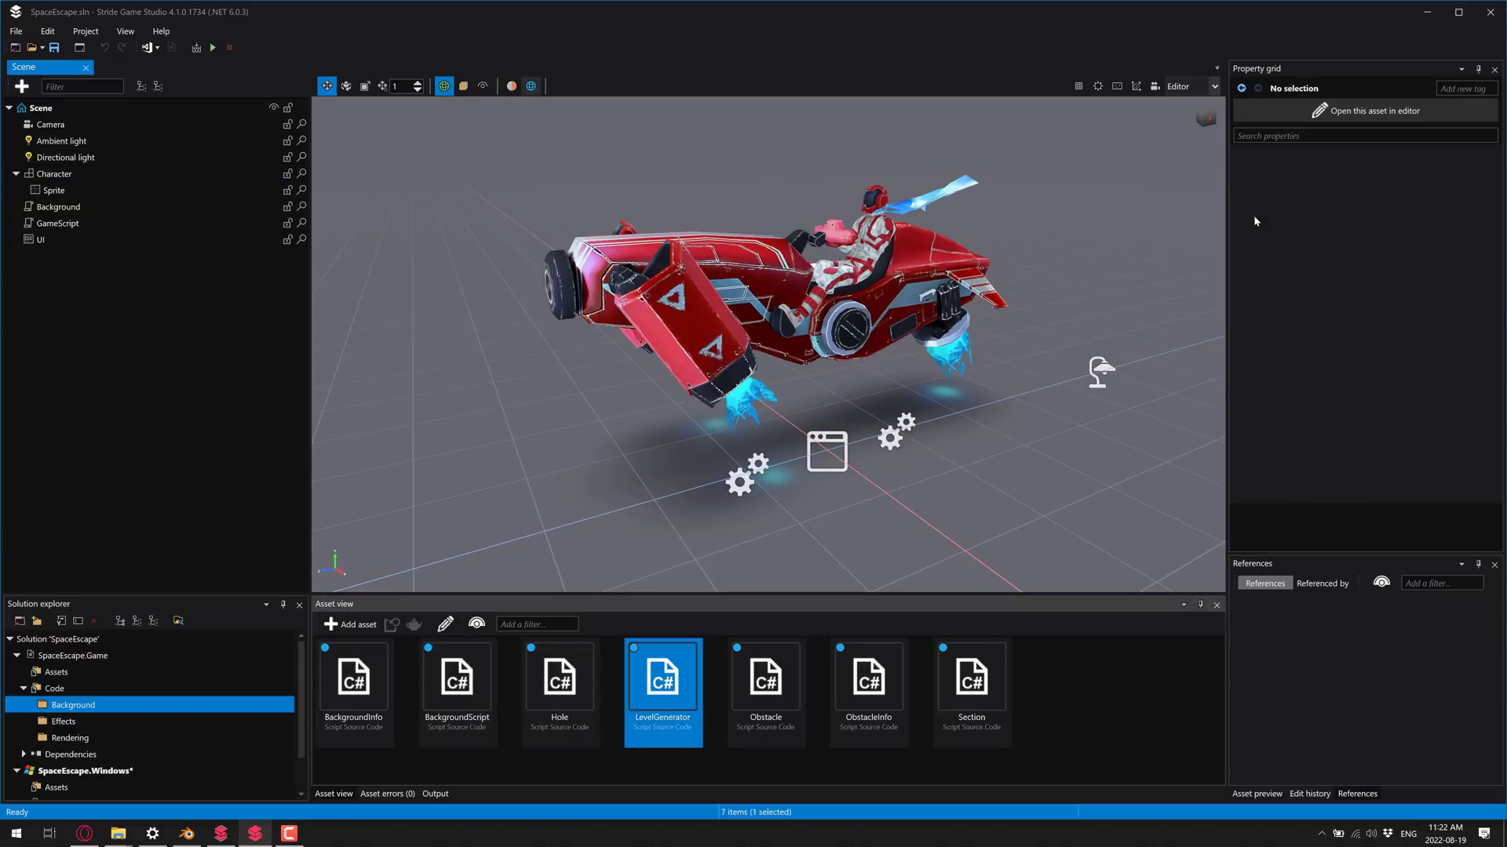
{"action": "left_click", "coordinate": [1366, 111]}
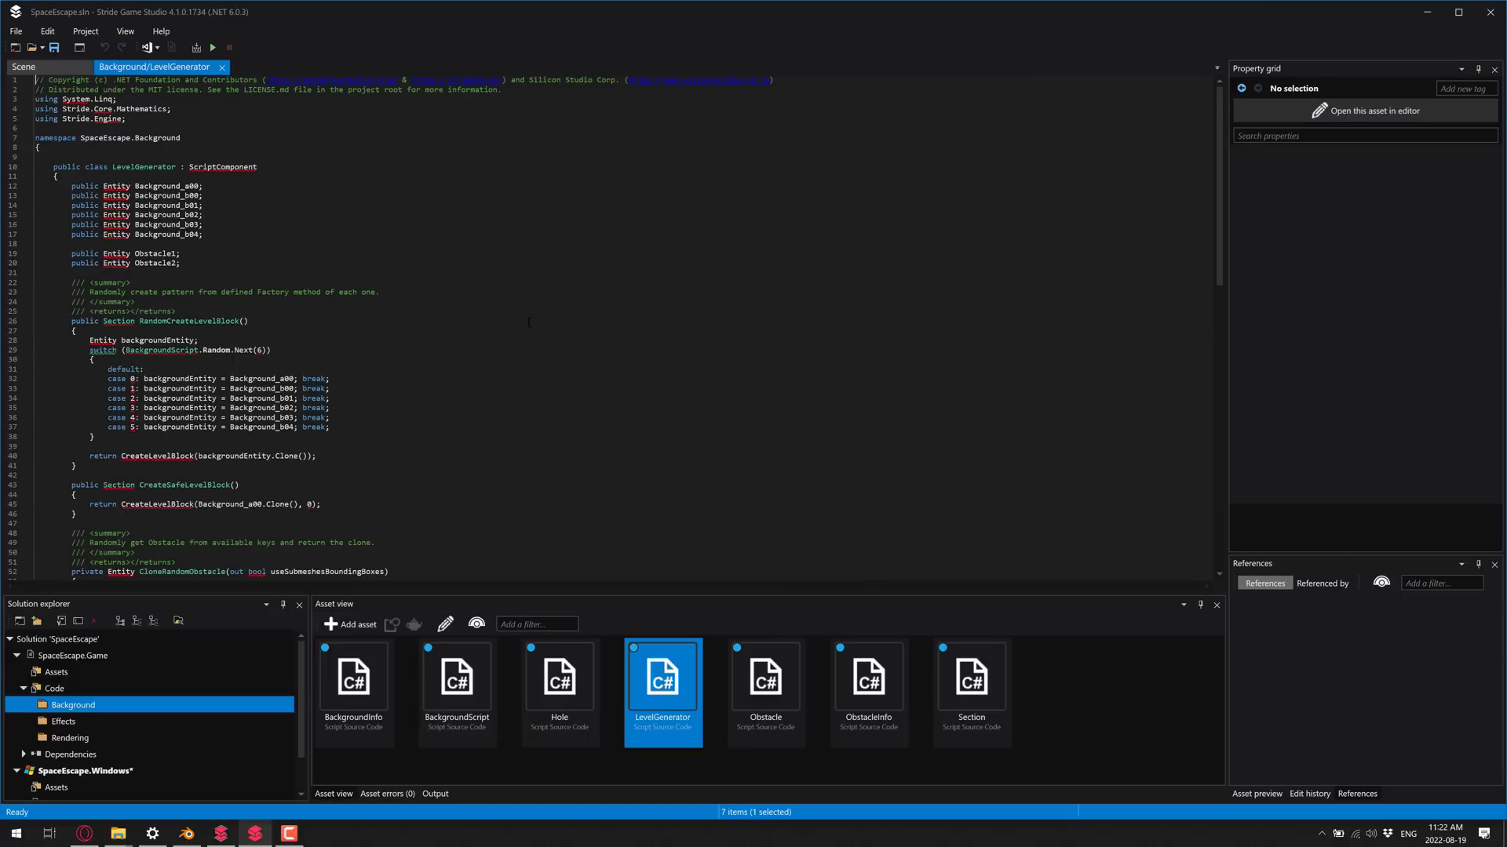
{"action": "scroll", "coordinate": [517, 305], "scroll_direction": "down", "scroll_amount": 15}
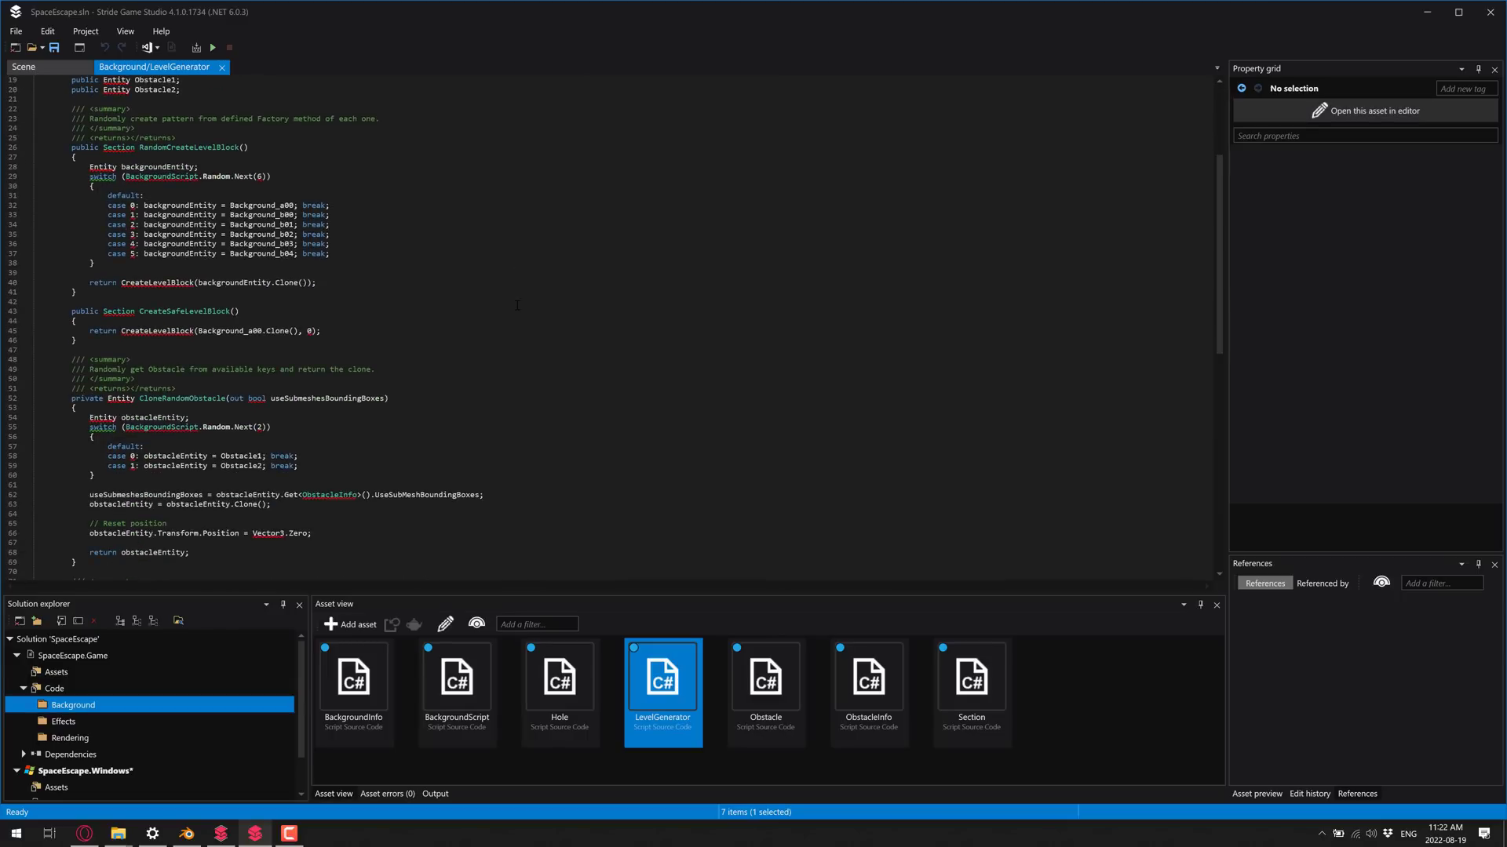
{"action": "scroll", "coordinate": [517, 305], "scroll_direction": "down", "scroll_amount": 12}
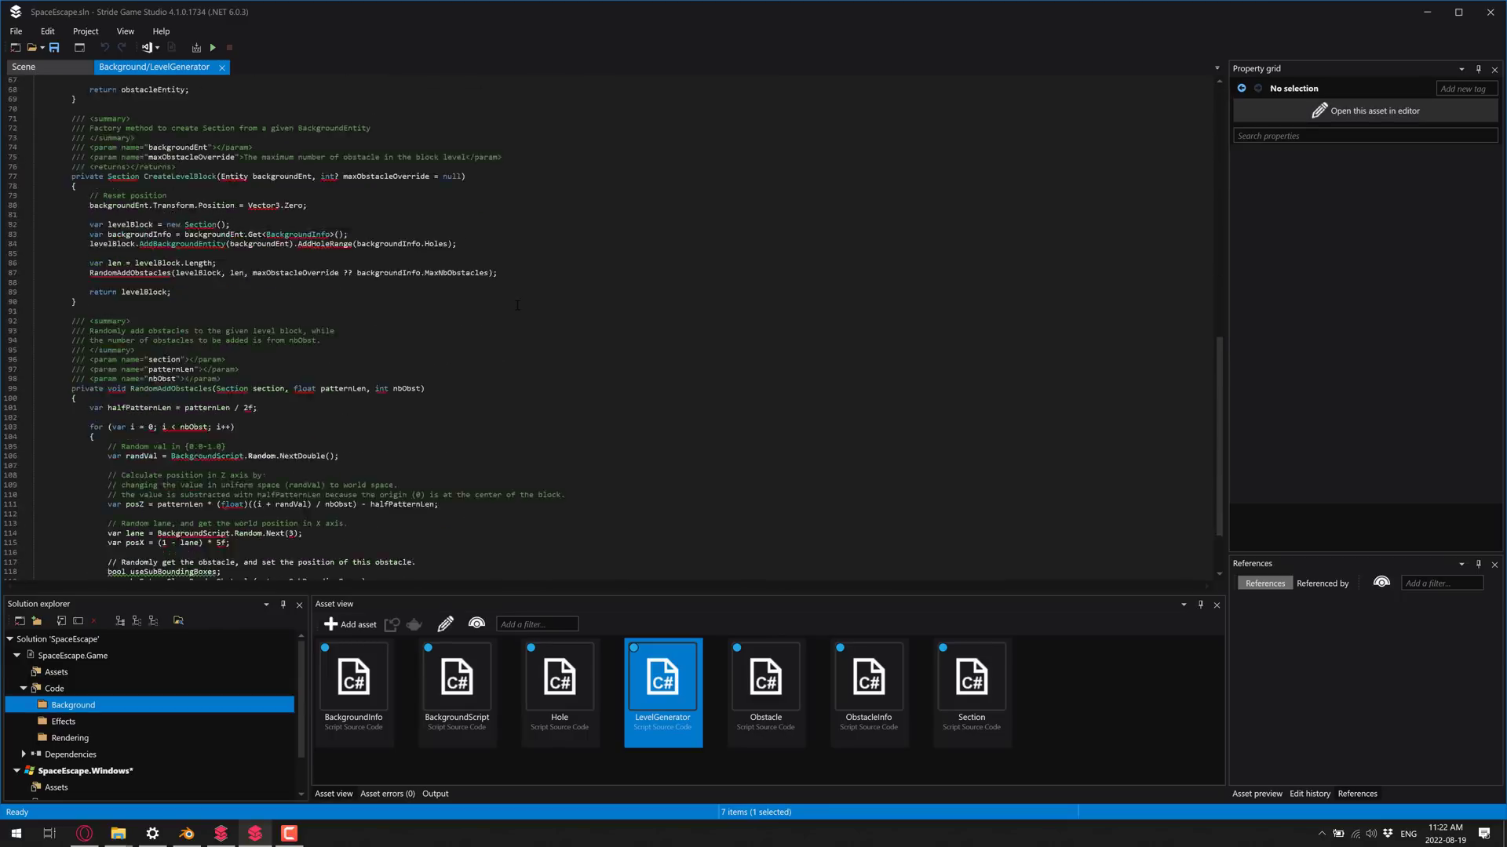
{"action": "scroll", "coordinate": [513, 297], "scroll_direction": "down", "scroll_amount": 3}
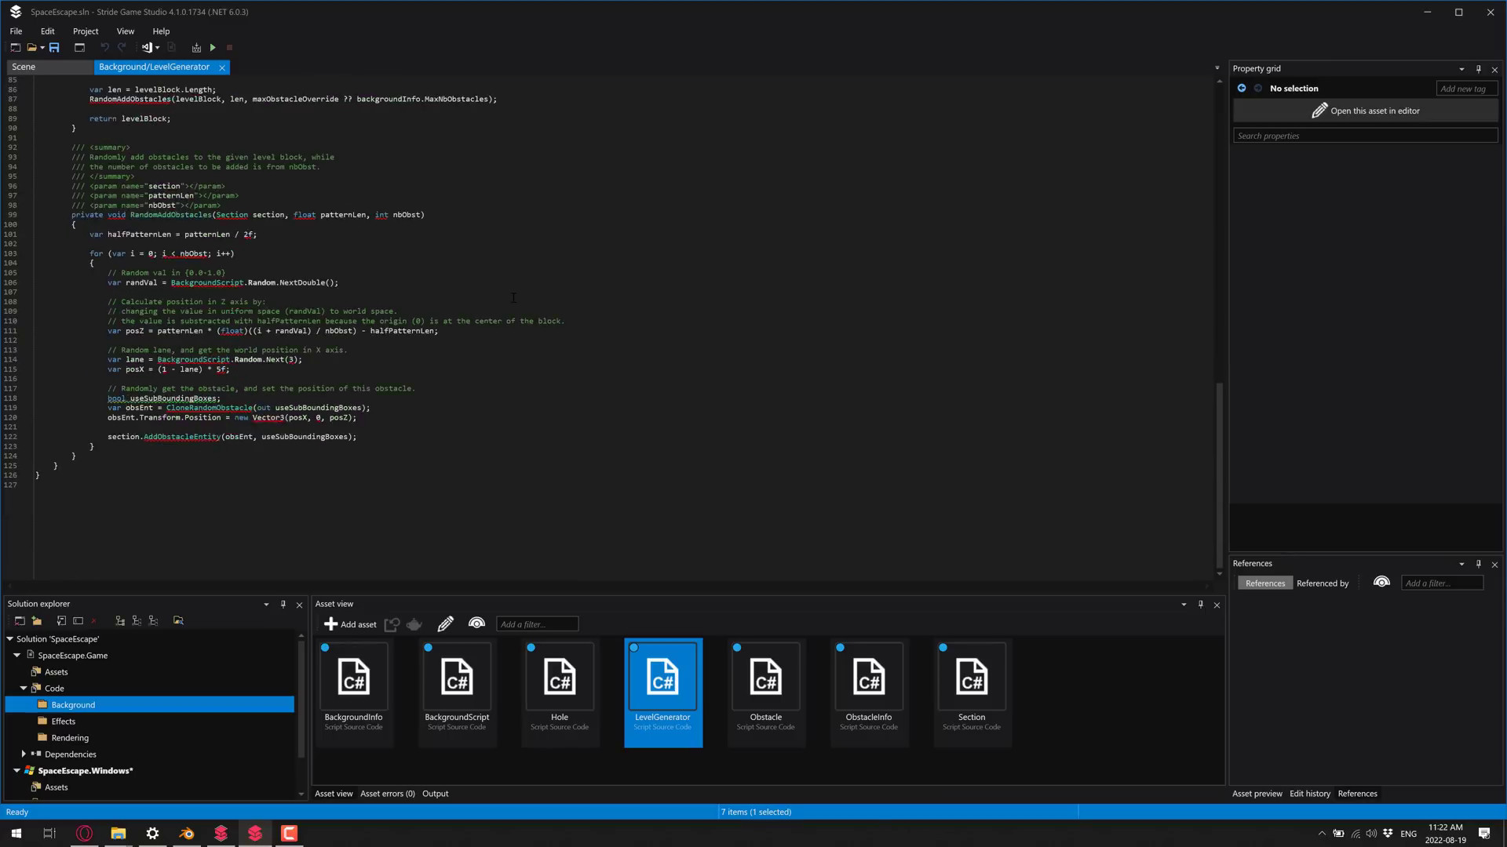
{"action": "scroll", "coordinate": [513, 297], "scroll_direction": "up", "scroll_amount": 18}
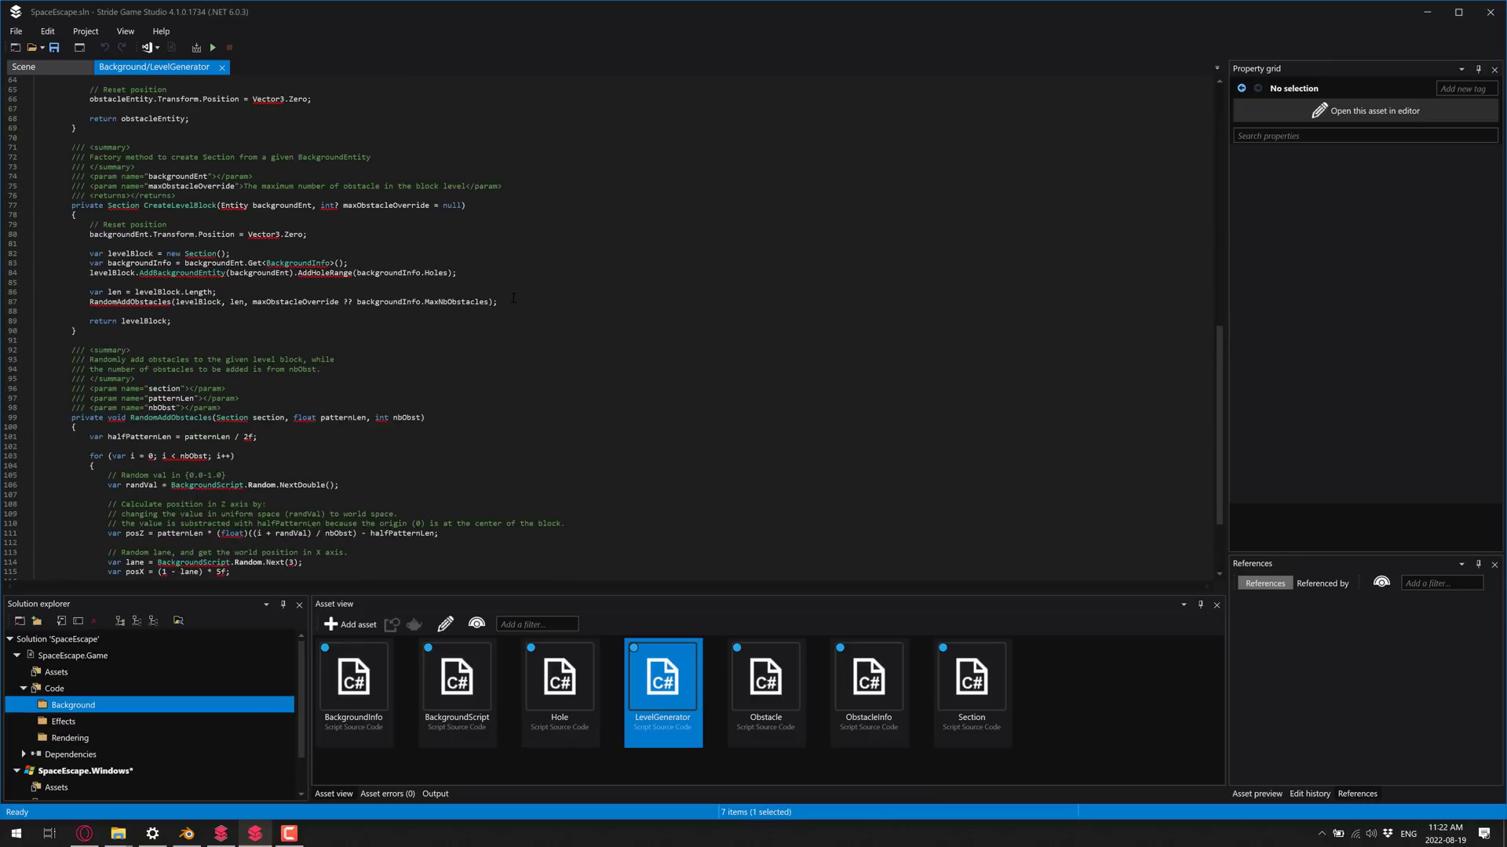
{"action": "scroll", "coordinate": [514, 298], "scroll_direction": "up", "scroll_amount": 4}
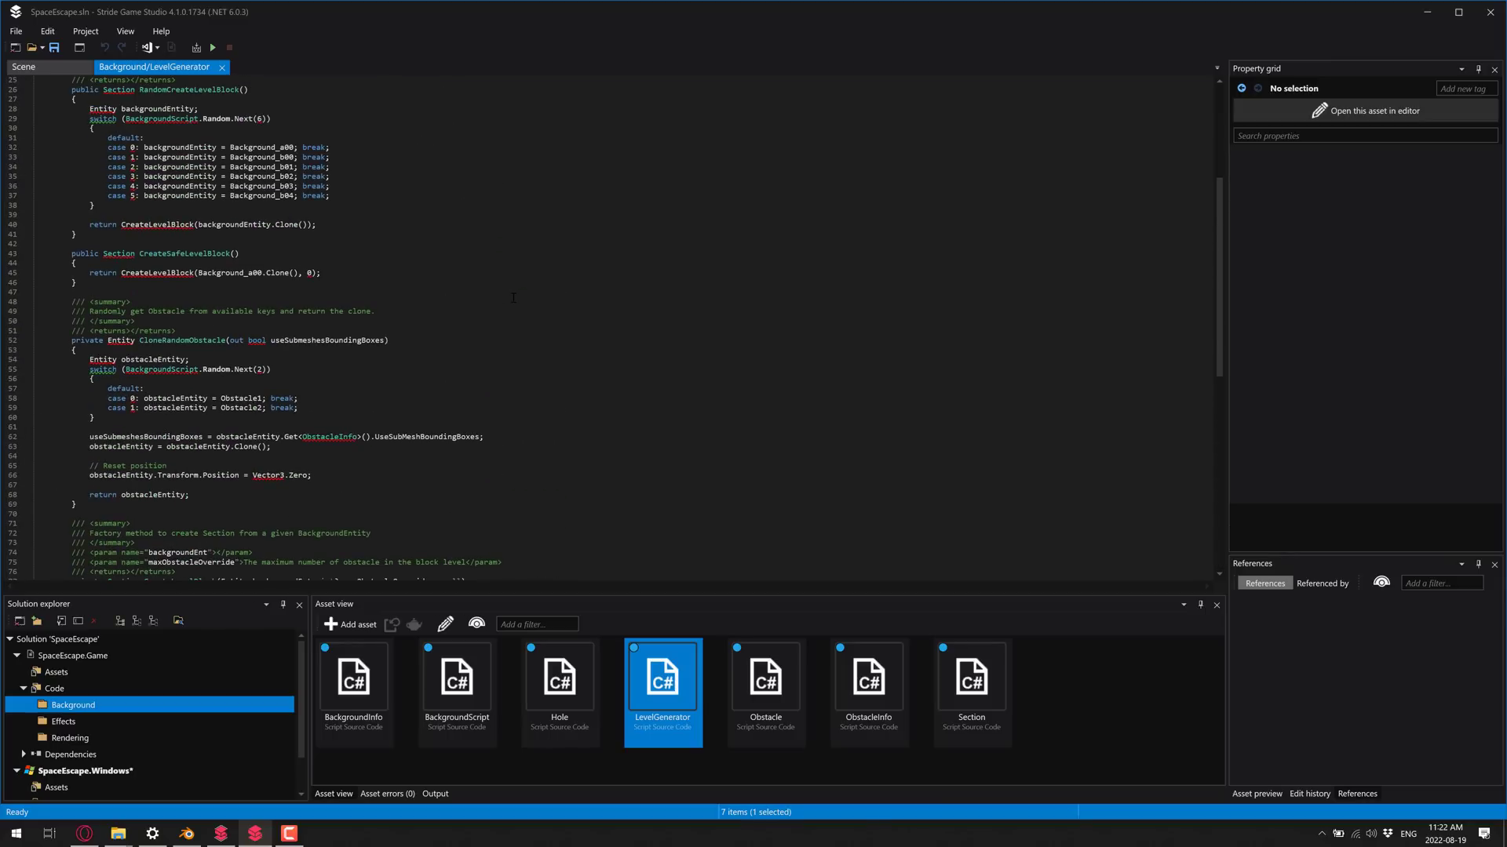
{"action": "scroll", "coordinate": [513, 297], "scroll_direction": "up", "scroll_amount": 8}
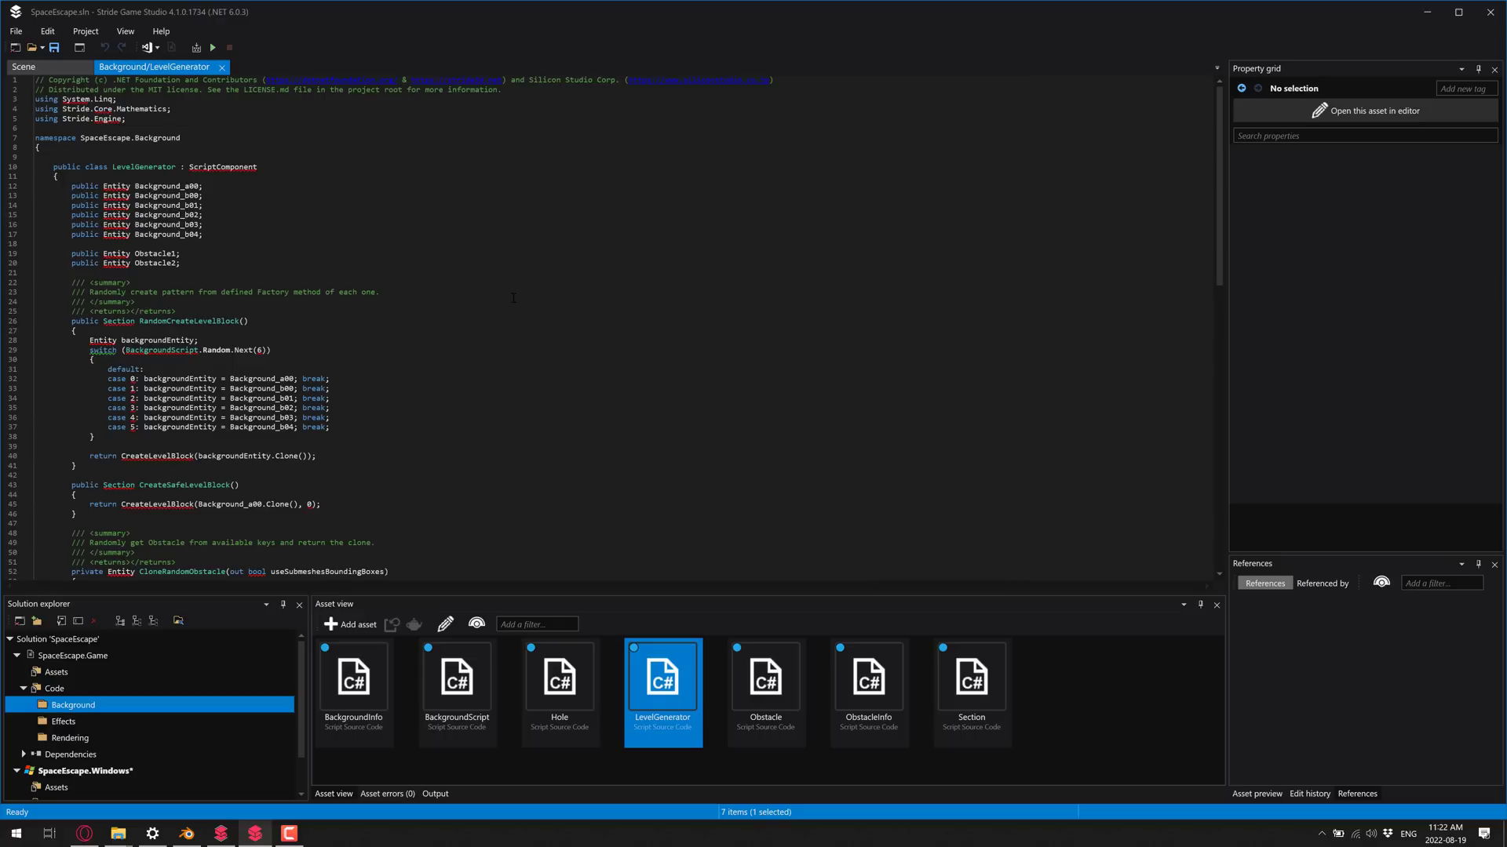
Highlight the copyright and MIT licence lines, then close the LevelGenerator script
{"action": "left_click_drag", "start_coordinate": [523, 79], "coordinate": [607, 79]}
{"action": "left_click", "coordinate": [486, 69]}
{"action": "left_click_drag", "start_coordinate": [147, 89], "coordinate": [191, 90]}
{"action": "left_click", "coordinate": [244, 321]}
{"action": "left_click", "coordinate": [222, 68]}
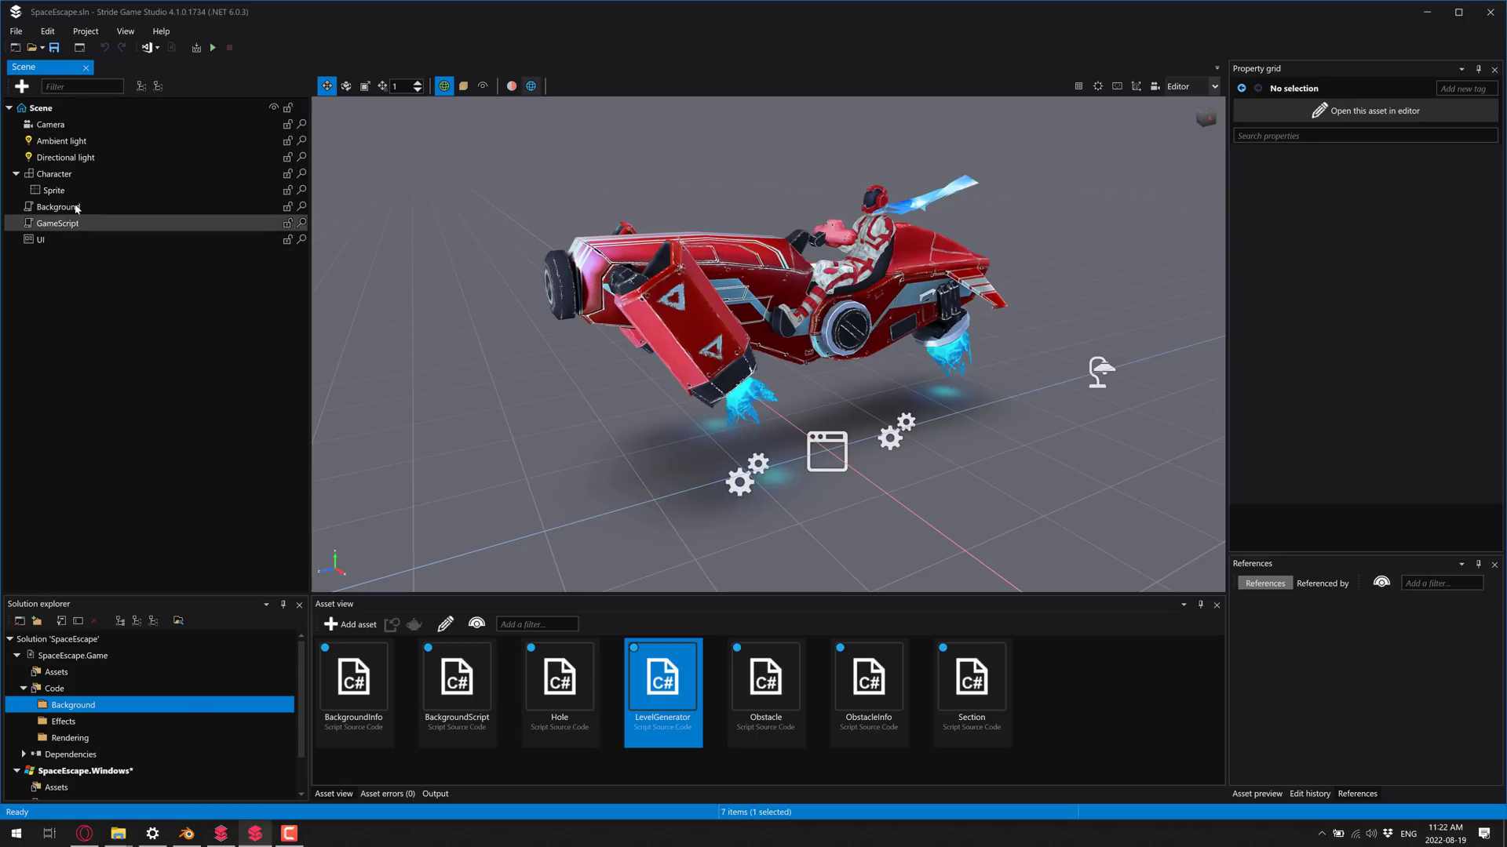
Select Character and collapse its Transform, Animations, Character Script and Model components, re-expanding Model
{"action": "left_click", "coordinate": [55, 174]}
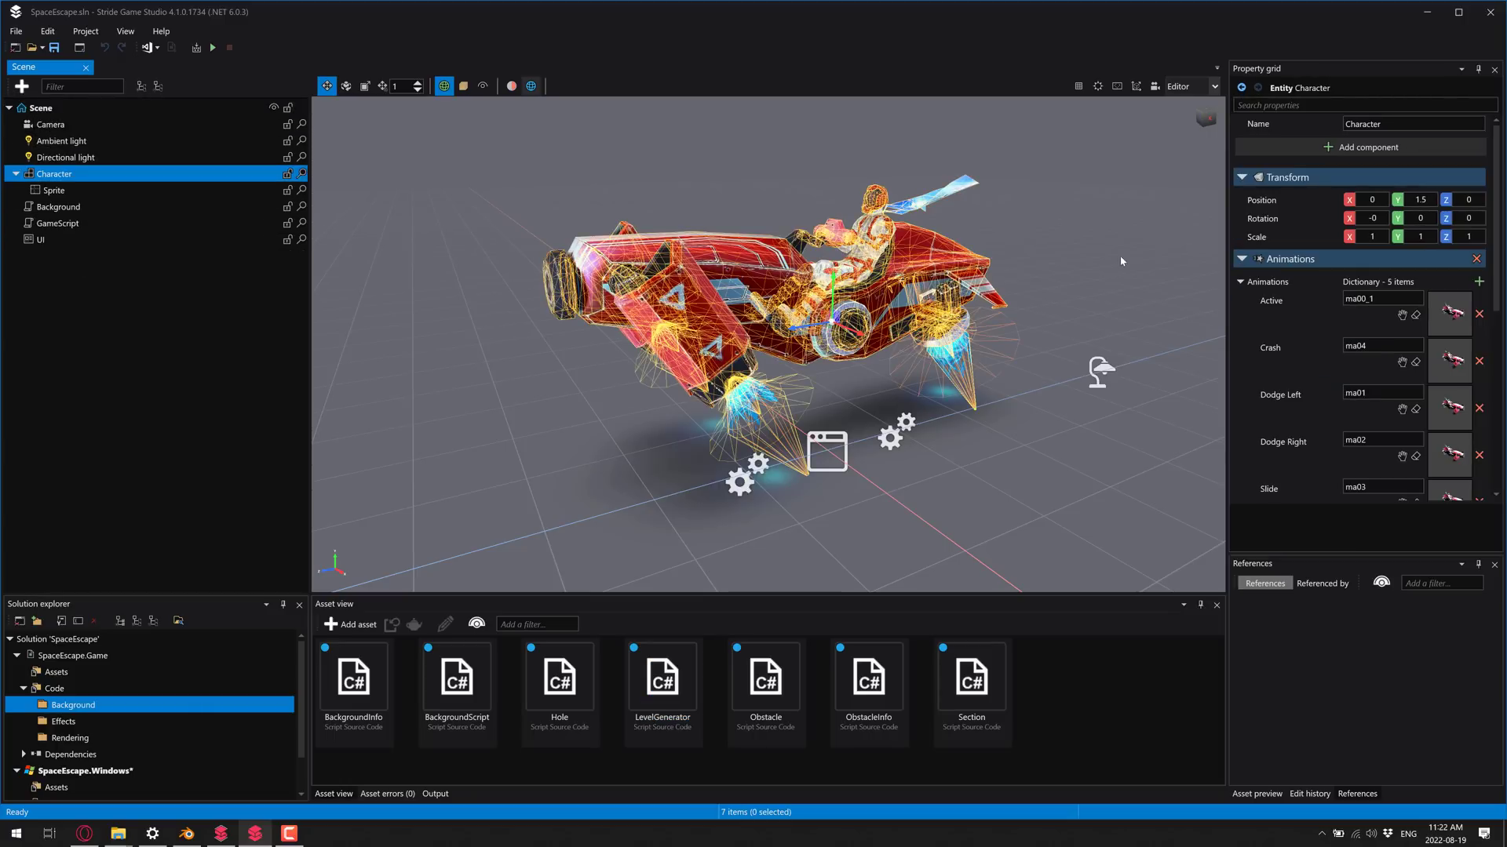
{"action": "left_click", "coordinate": [1241, 177]}
{"action": "left_click", "coordinate": [1241, 204]}
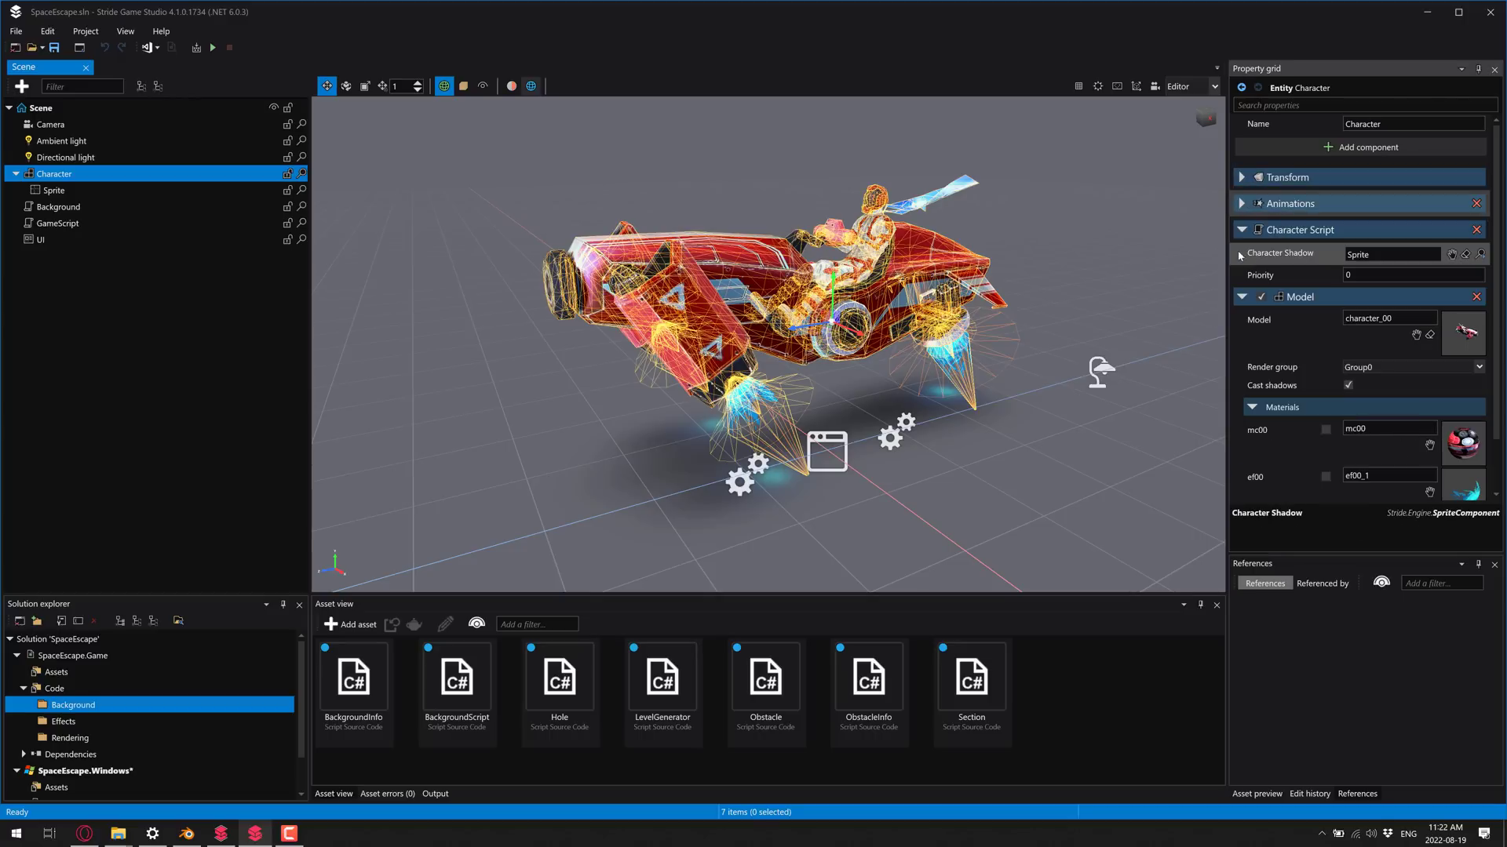
{"action": "left_click", "coordinate": [1241, 230]}
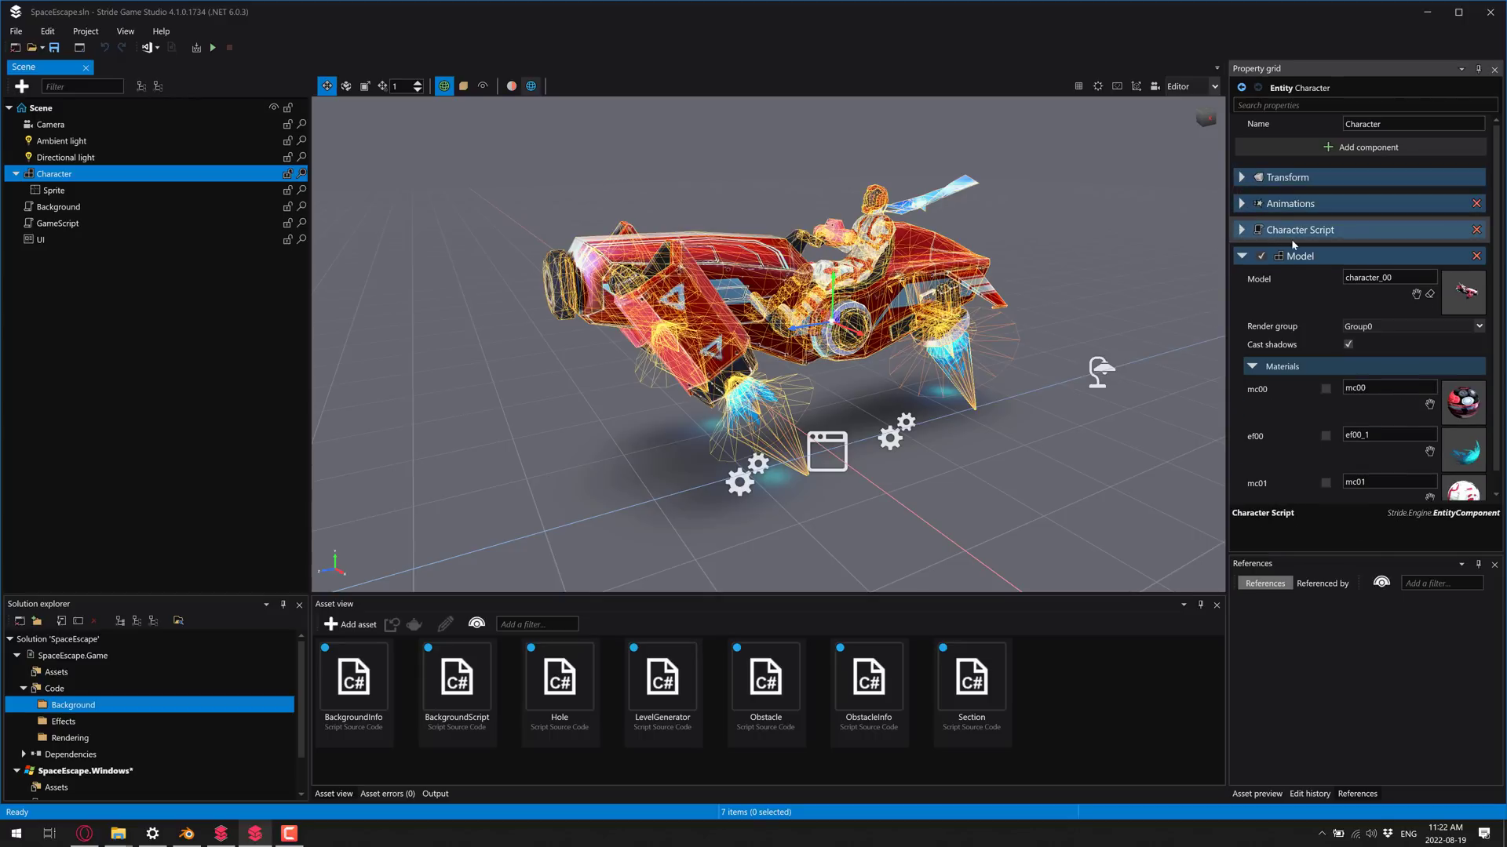
{"action": "left_click", "coordinate": [1307, 258]}
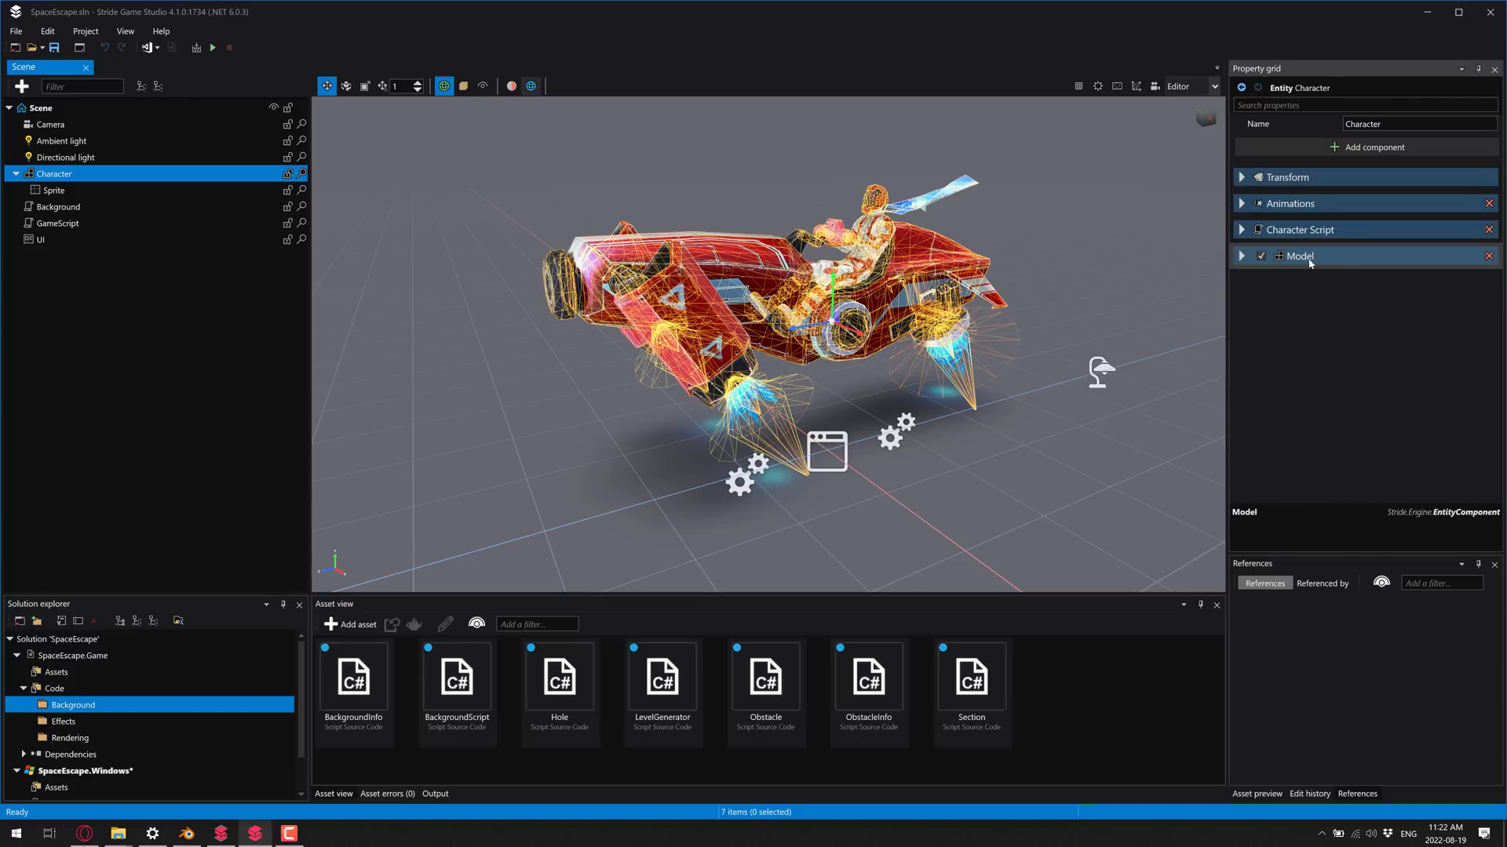
{"action": "left_click", "coordinate": [1308, 262]}
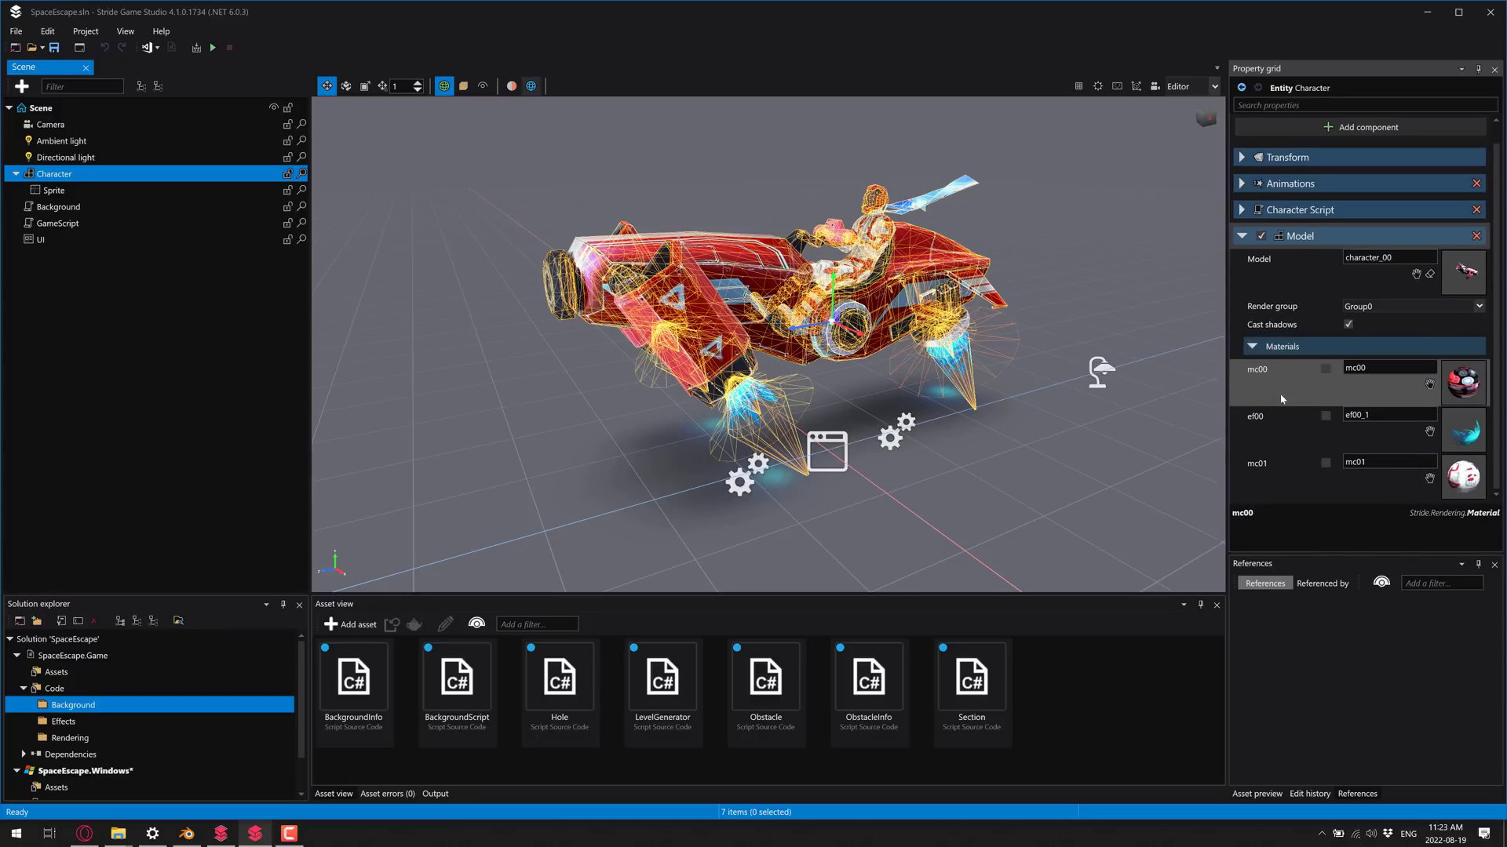
Jump to the mc00 material, check the Project menu, then switch to the Stride website in Opera
{"action": "left_click", "coordinate": [1463, 382]}
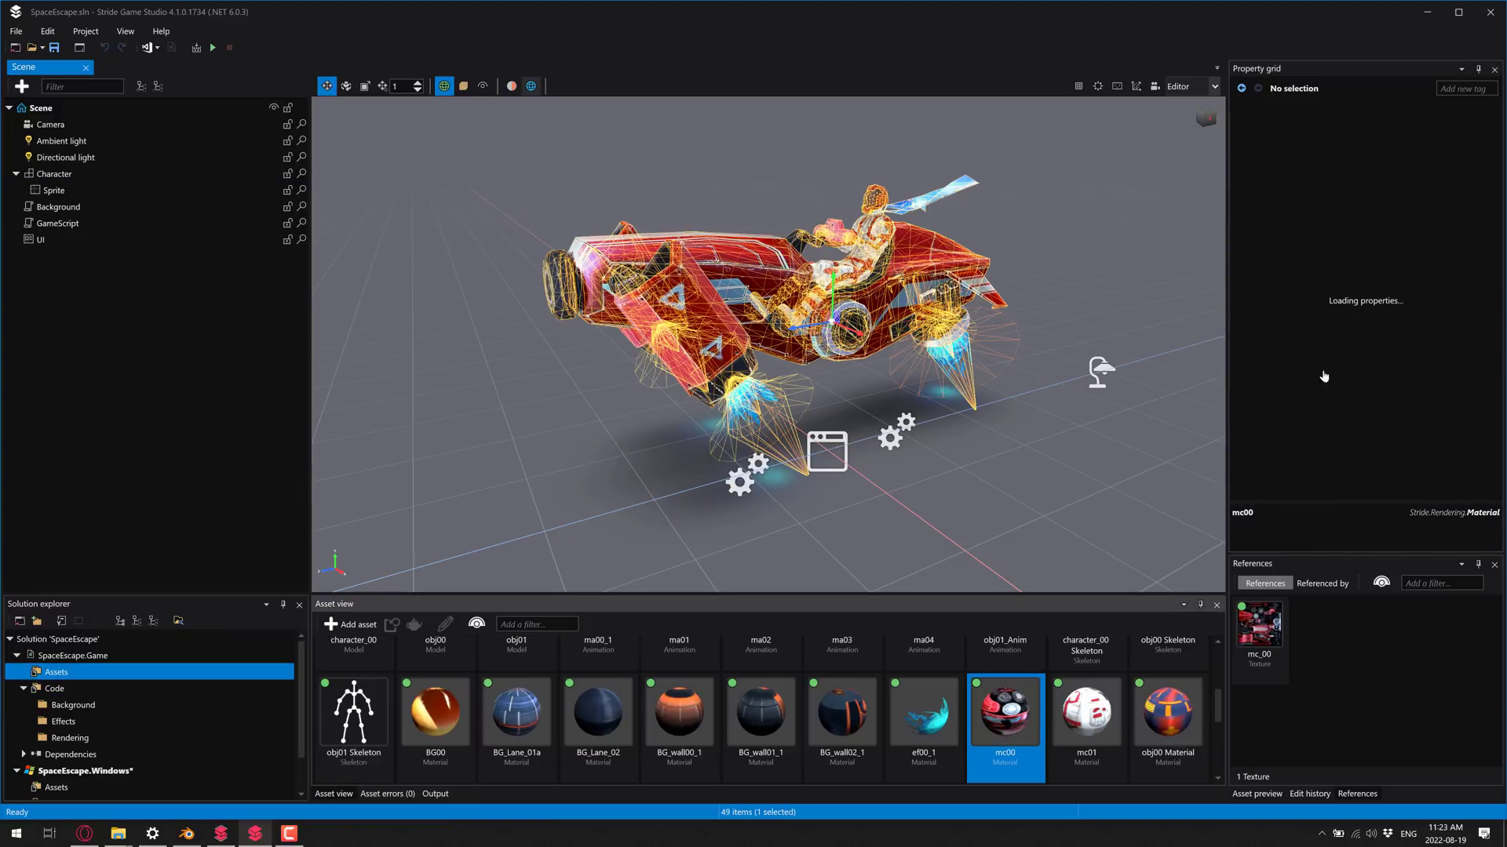
{"action": "scroll", "coordinate": [1326, 437], "scroll_direction": "down", "scroll_amount": 1}
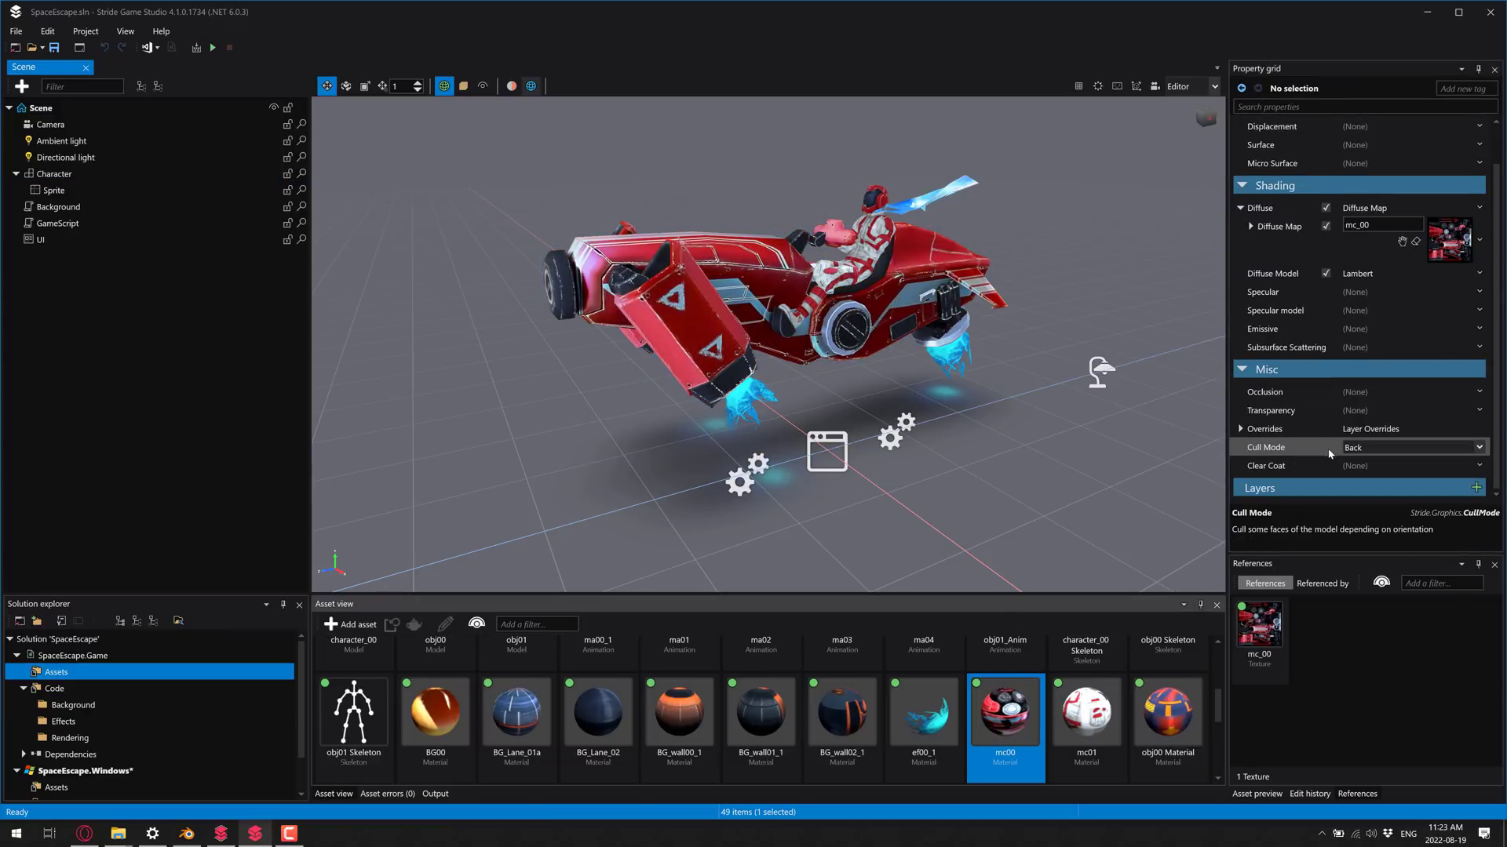
{"action": "scroll", "coordinate": [1334, 454], "scroll_direction": "up", "scroll_amount": 2}
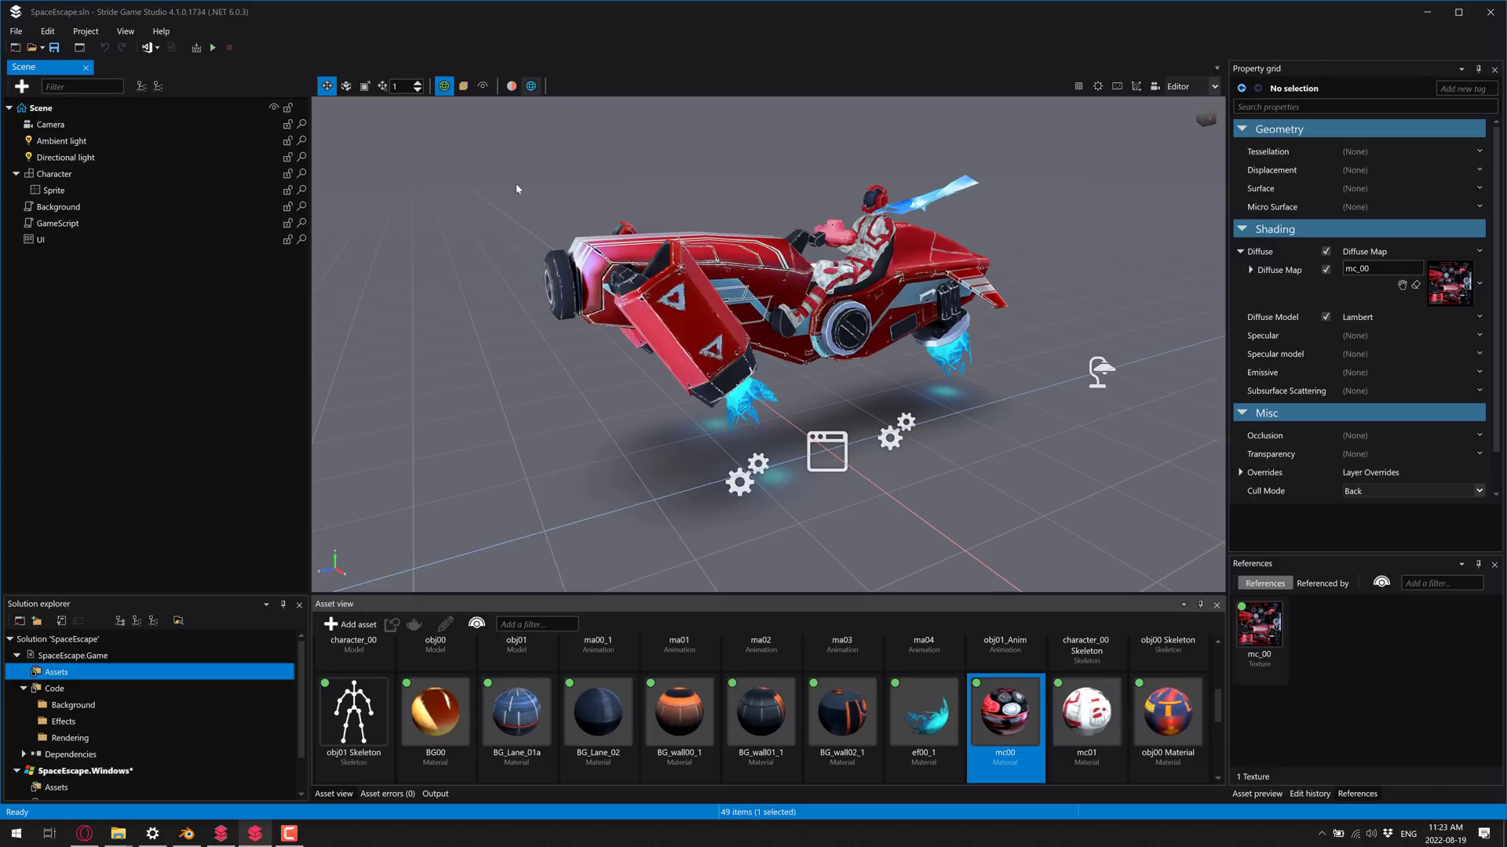
{"action": "left_click", "coordinate": [86, 33]}
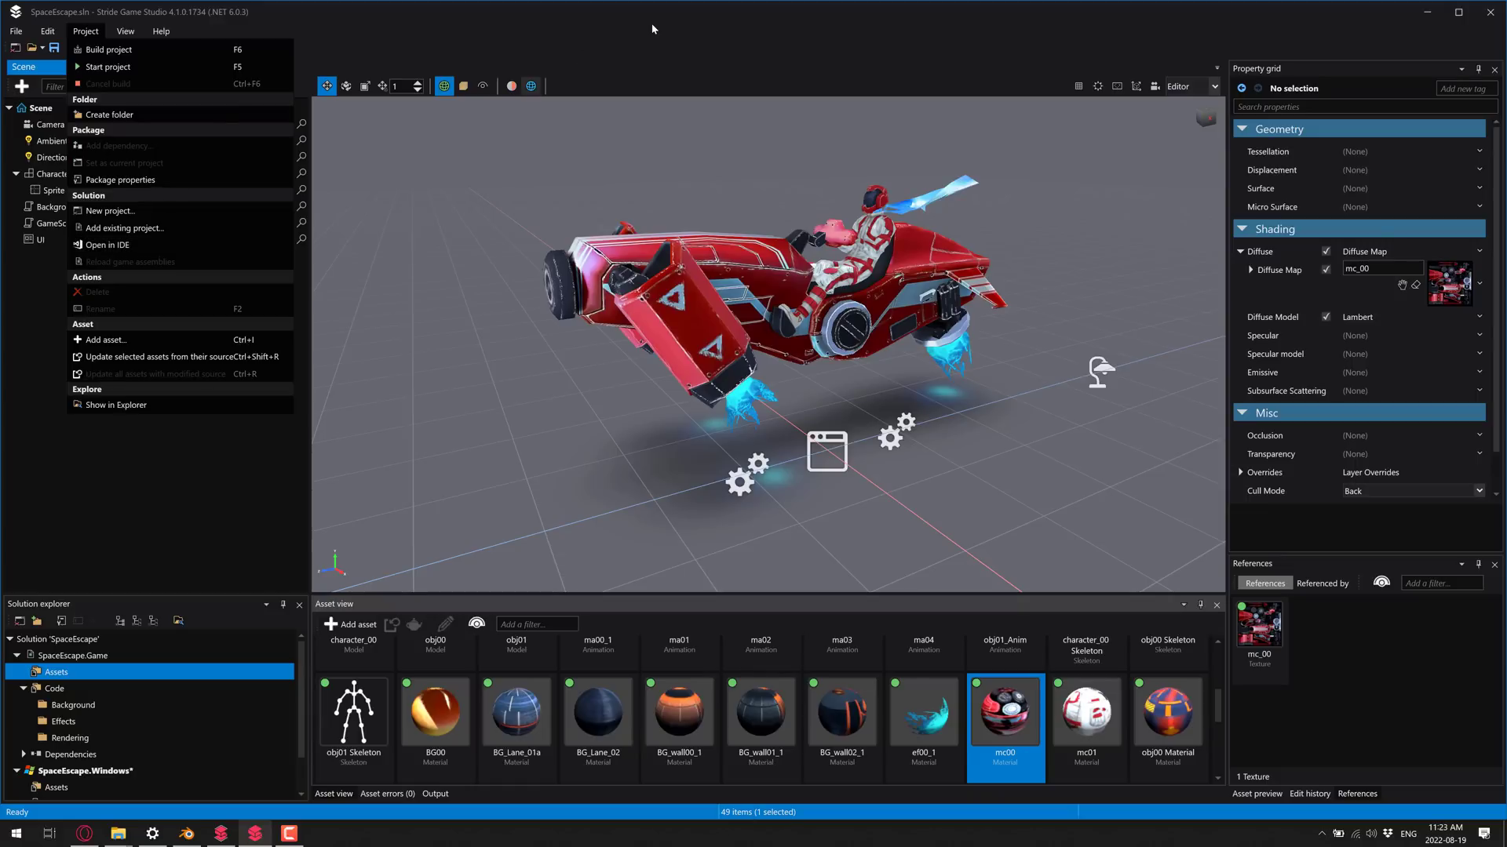
{"action": "left_click", "coordinate": [785, 253]}
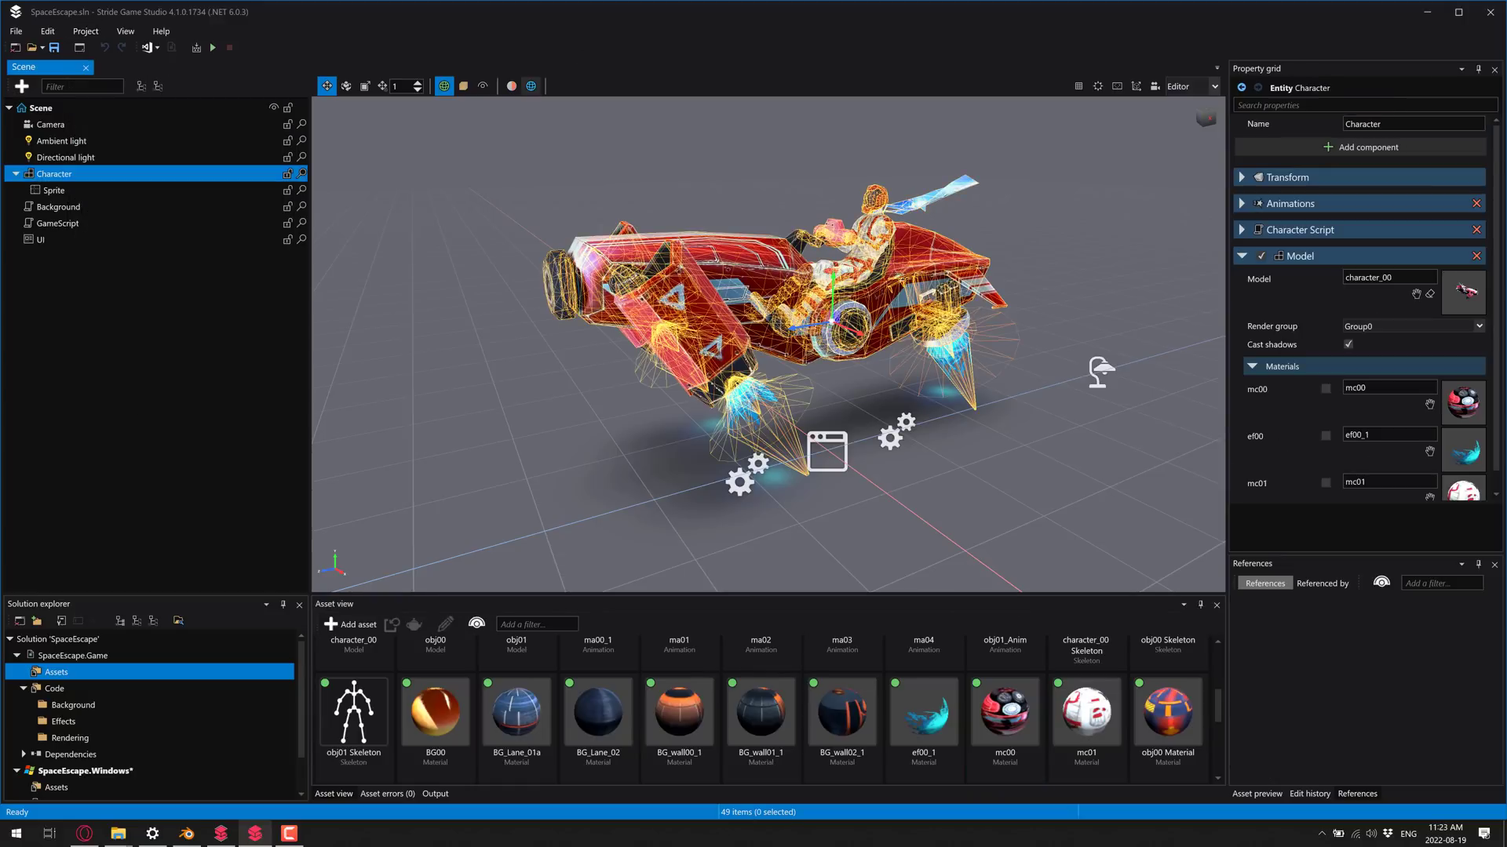
{"action": "right_click_drag", "start_coordinate": [823, 377], "coordinate": [813, 409]}
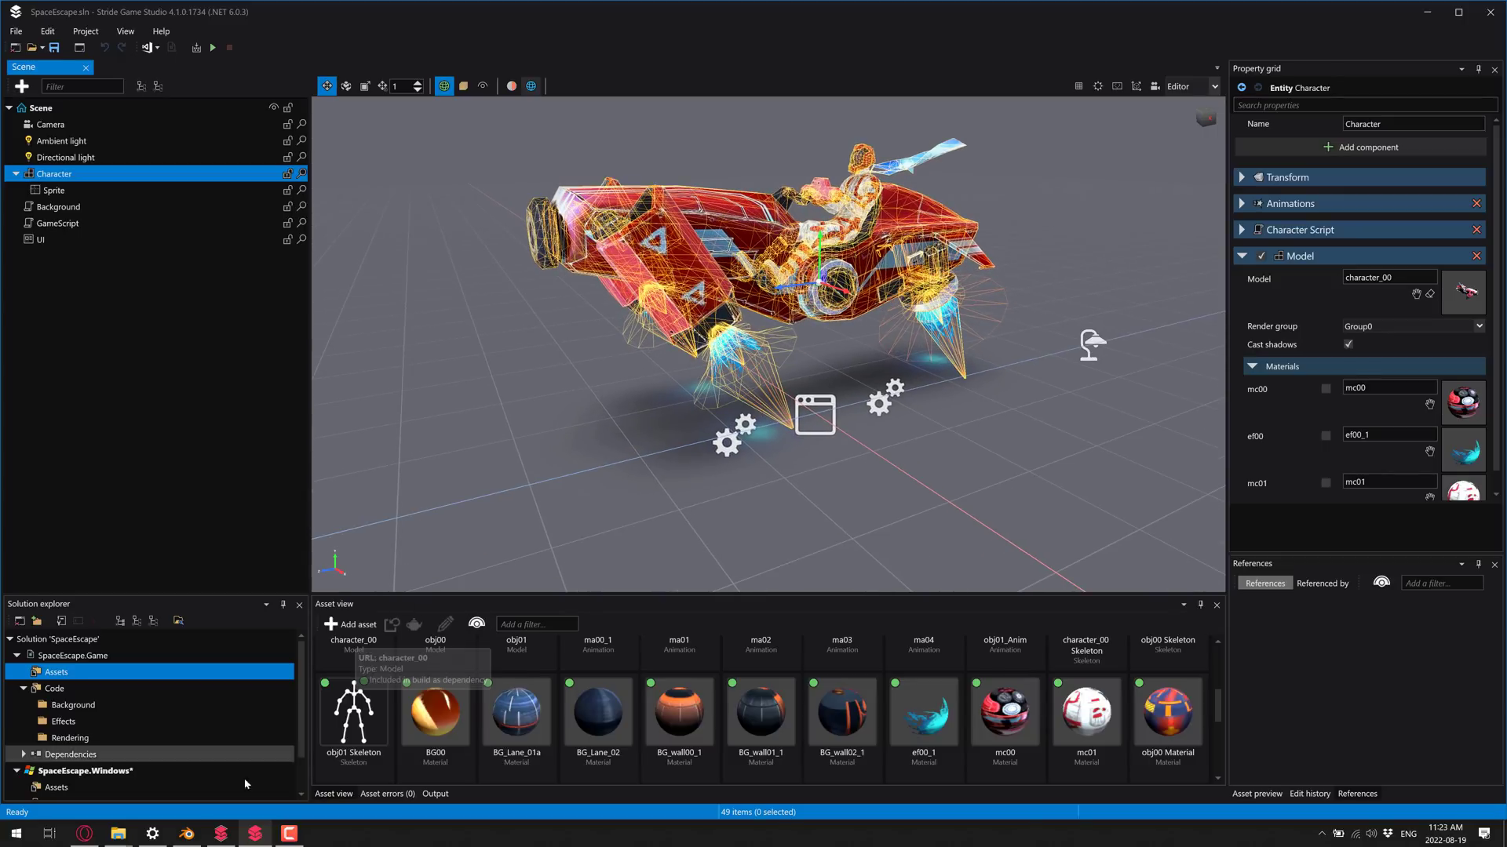
{"action": "left_click", "coordinate": [84, 834]}
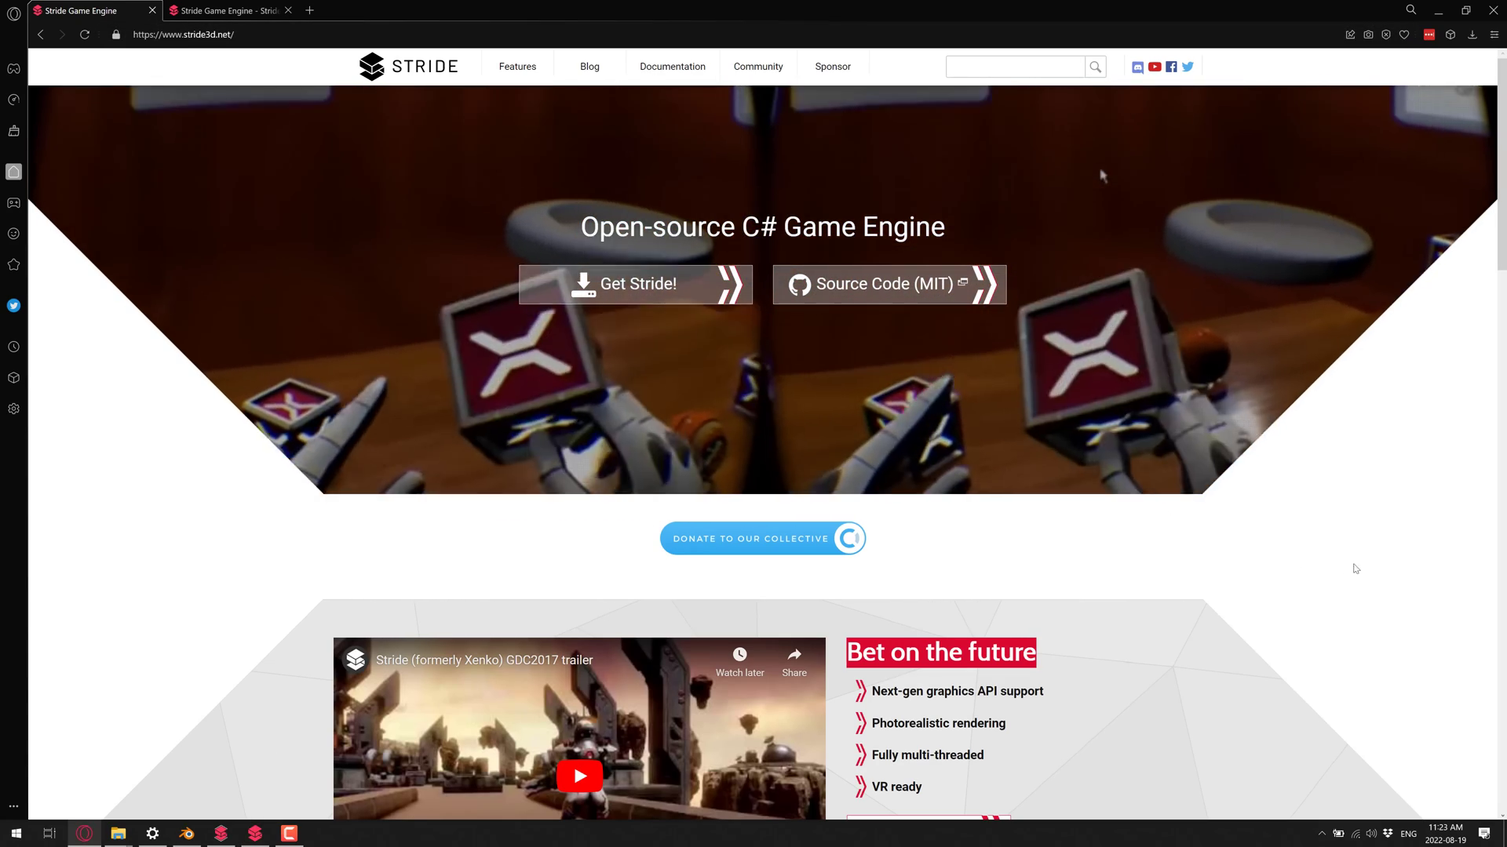
Put Opera in full screen and visit the Stride source code repository on GitHub
{"action": "key", "text": "F11"}
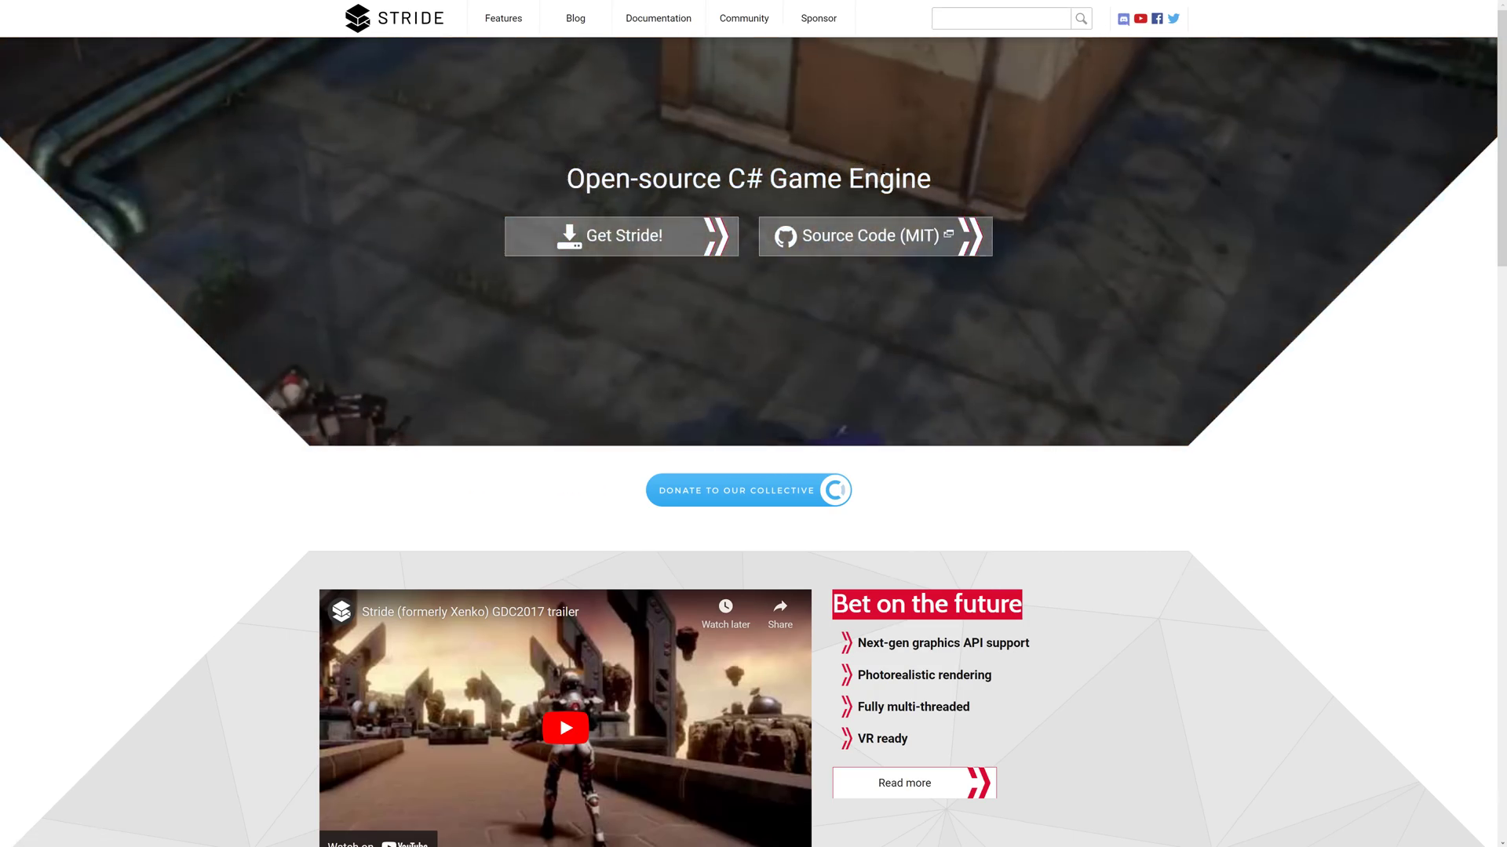
{"action": "left_click", "coordinate": [882, 234]}
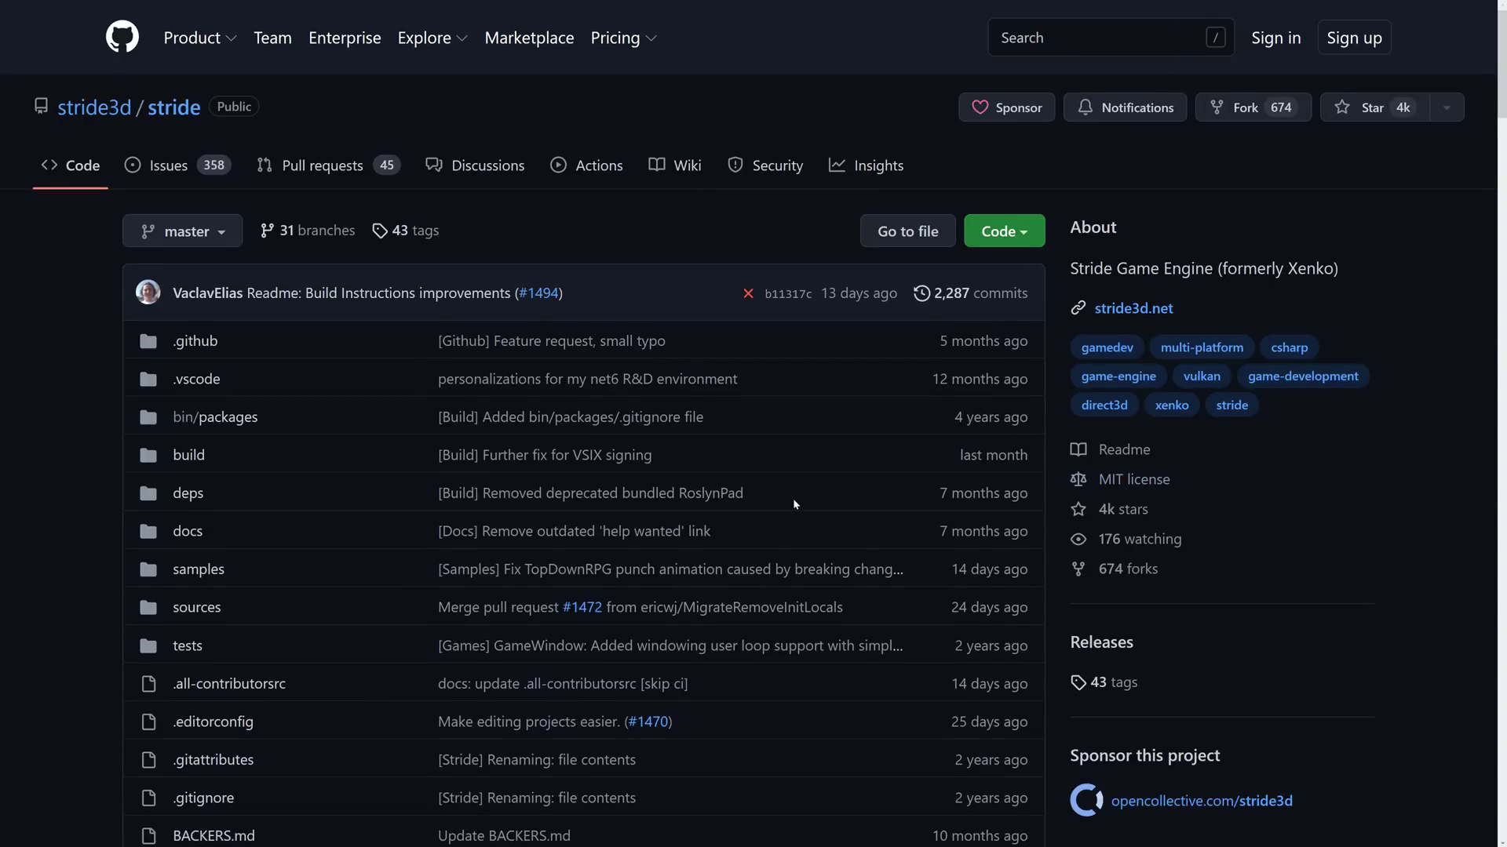
{"action": "scroll", "coordinate": [794, 504], "scroll_direction": "down", "scroll_amount": 15}
{"action": "scroll", "coordinate": [794, 504], "scroll_direction": "down", "scroll_amount": 6}
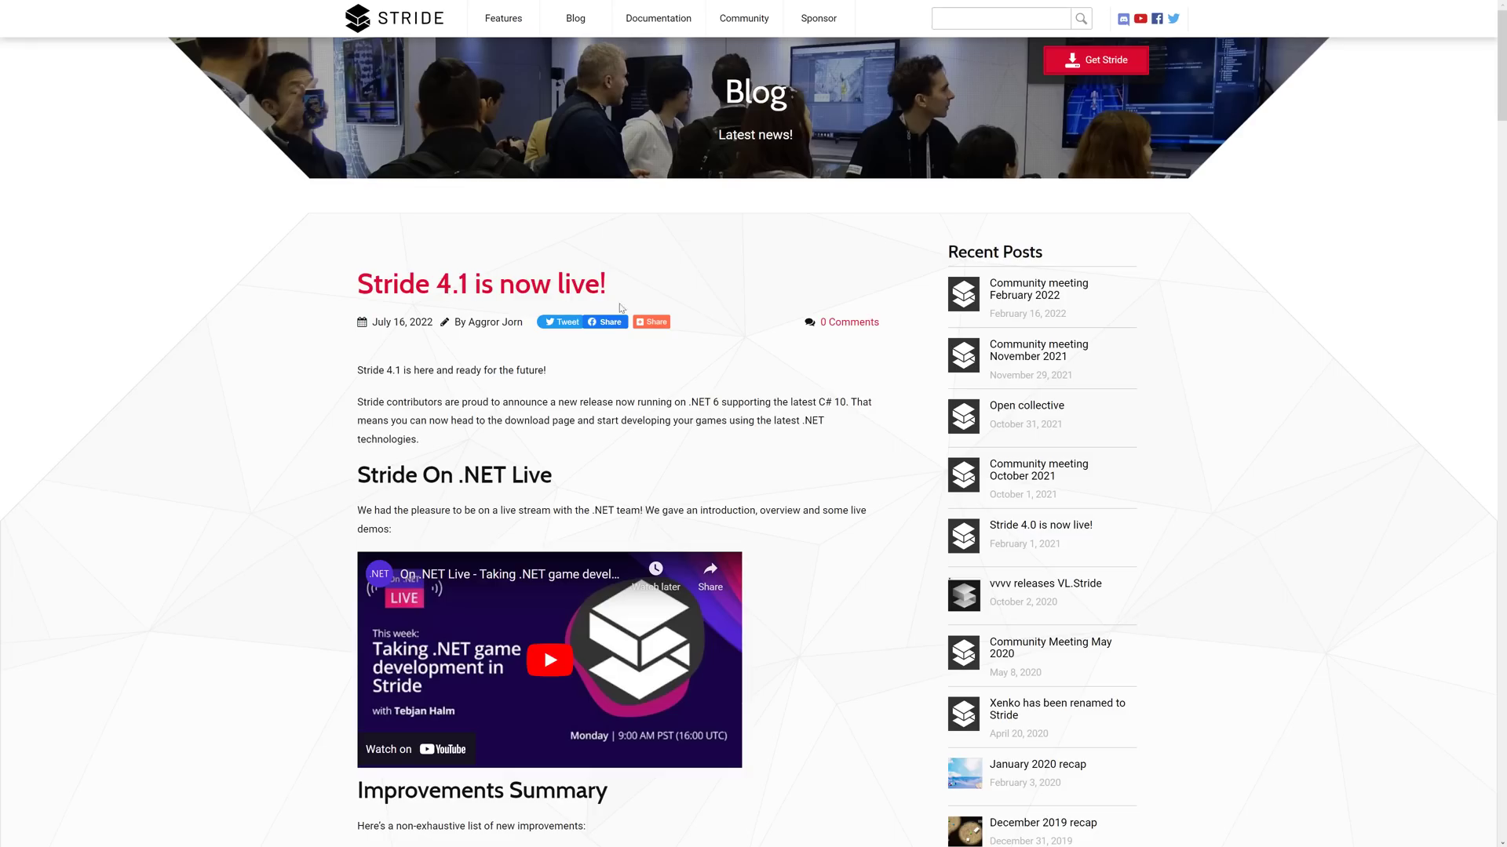
Scroll the 'Stride 4.1 is now live!' post down to its Improvements Summary, from .NET 6 to minor fixes
{"action": "scroll", "coordinate": [628, 318], "scroll_direction": "down", "scroll_amount": 1}
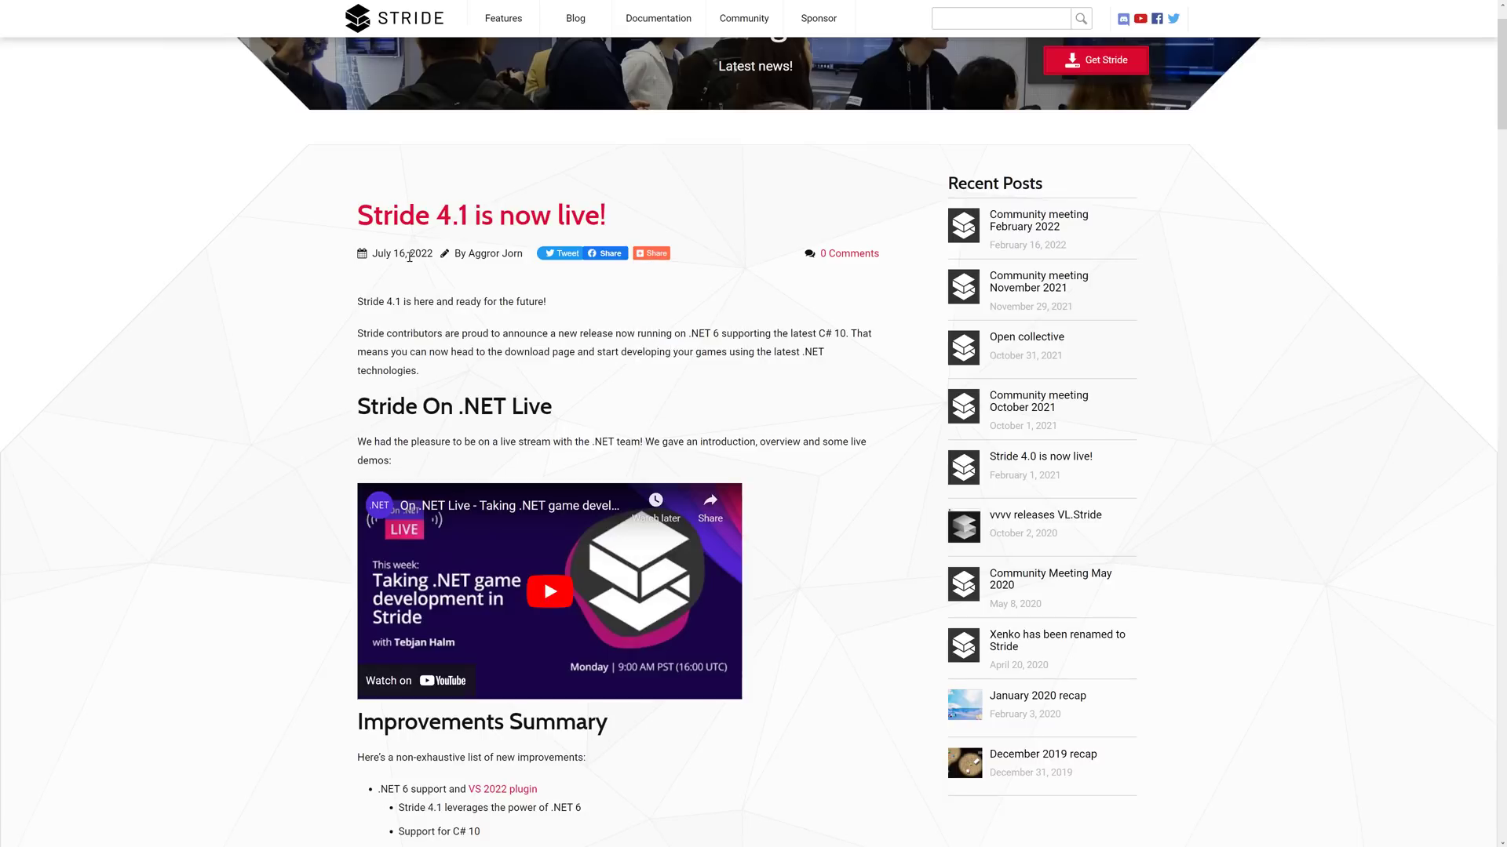
{"action": "scroll", "coordinate": [667, 326], "scroll_direction": "down", "scroll_amount": 4}
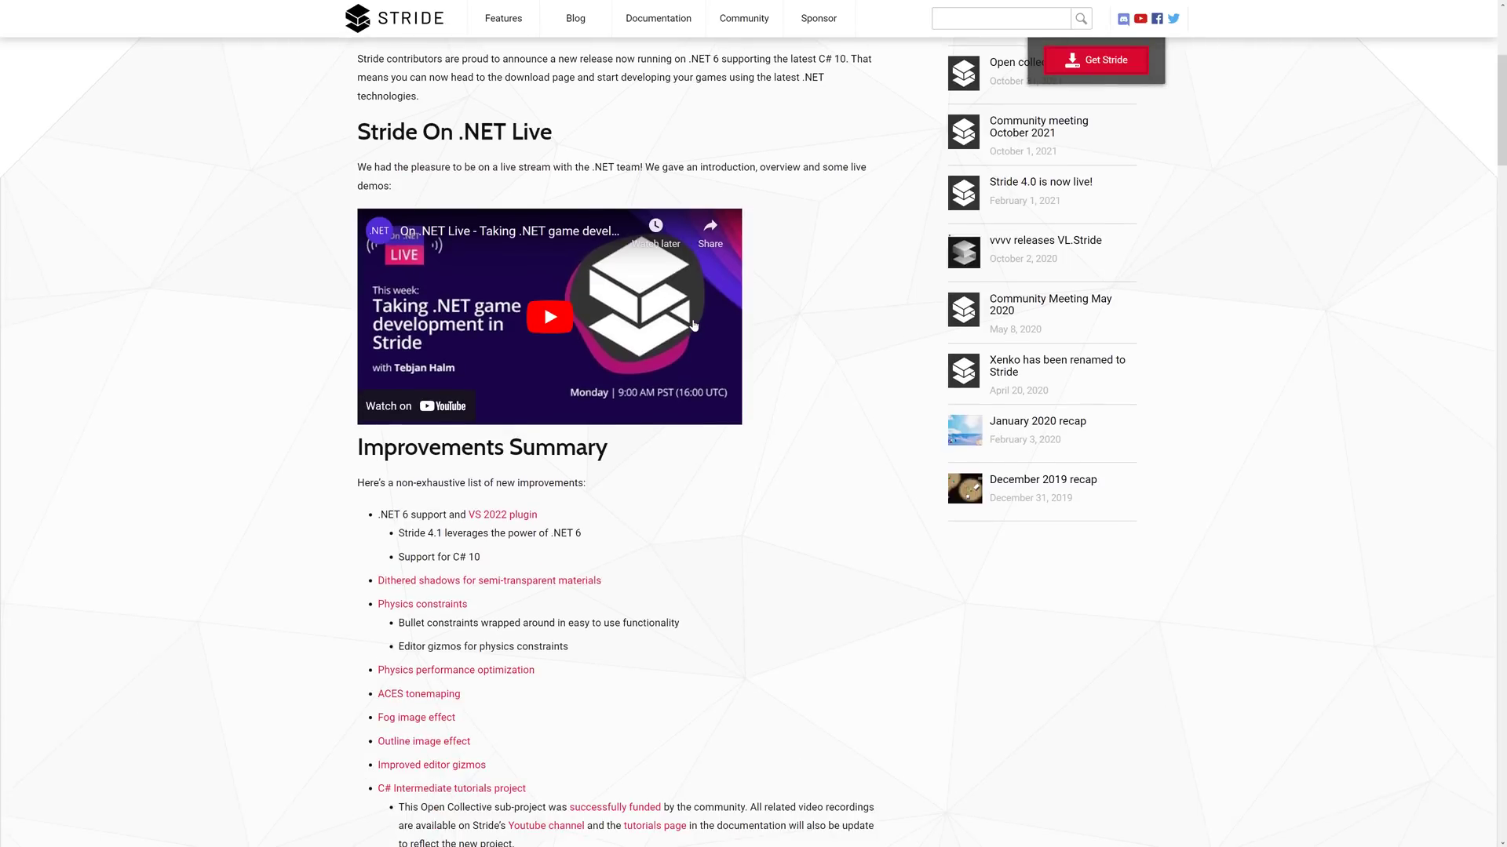
{"action": "scroll", "coordinate": [777, 375], "scroll_direction": "down", "scroll_amount": 4}
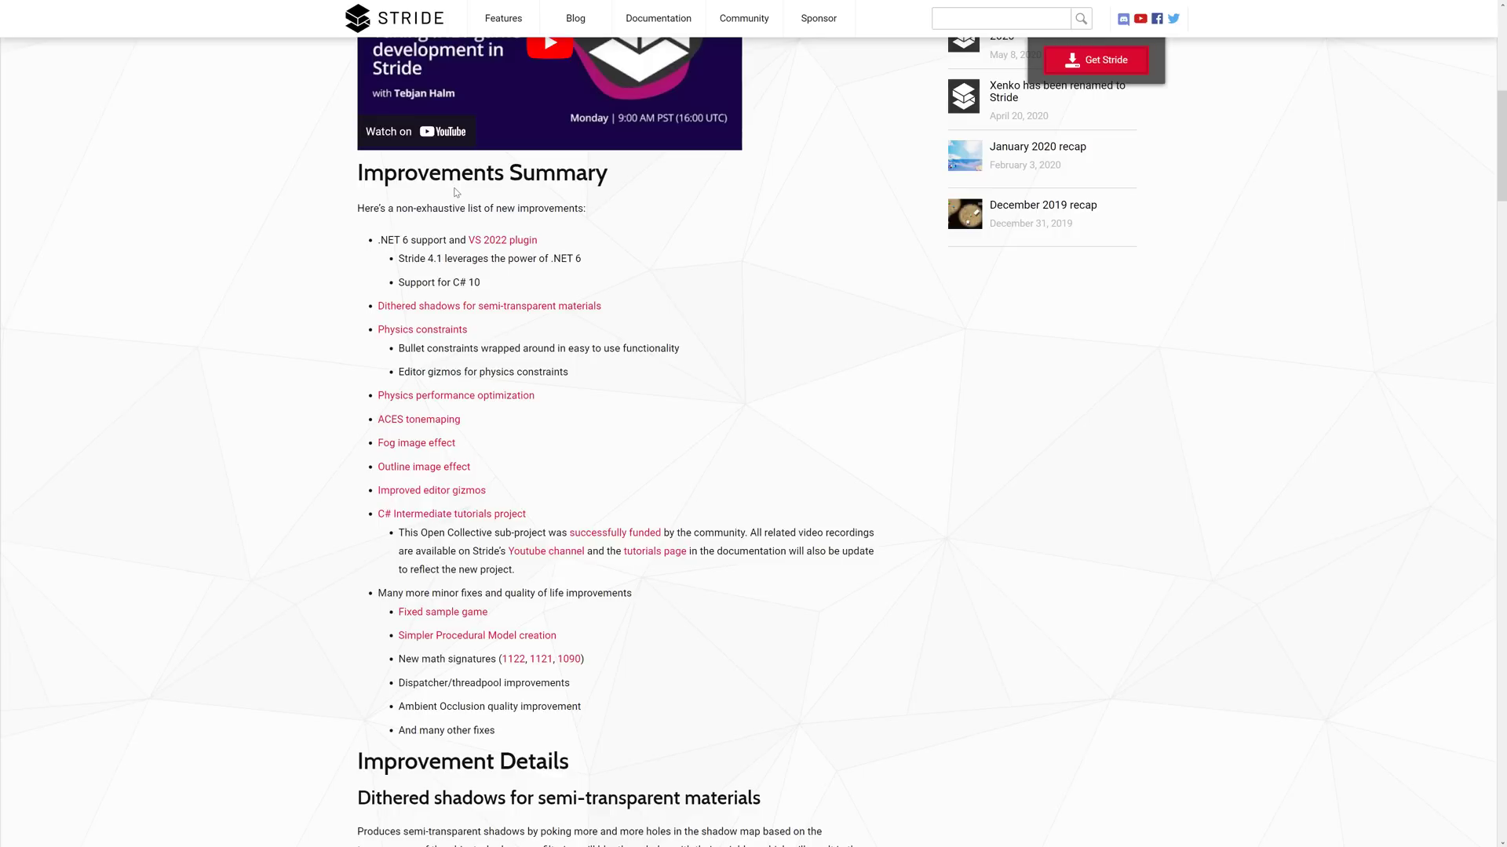
{"action": "scroll", "coordinate": [455, 193], "scroll_direction": "down", "scroll_amount": 1}
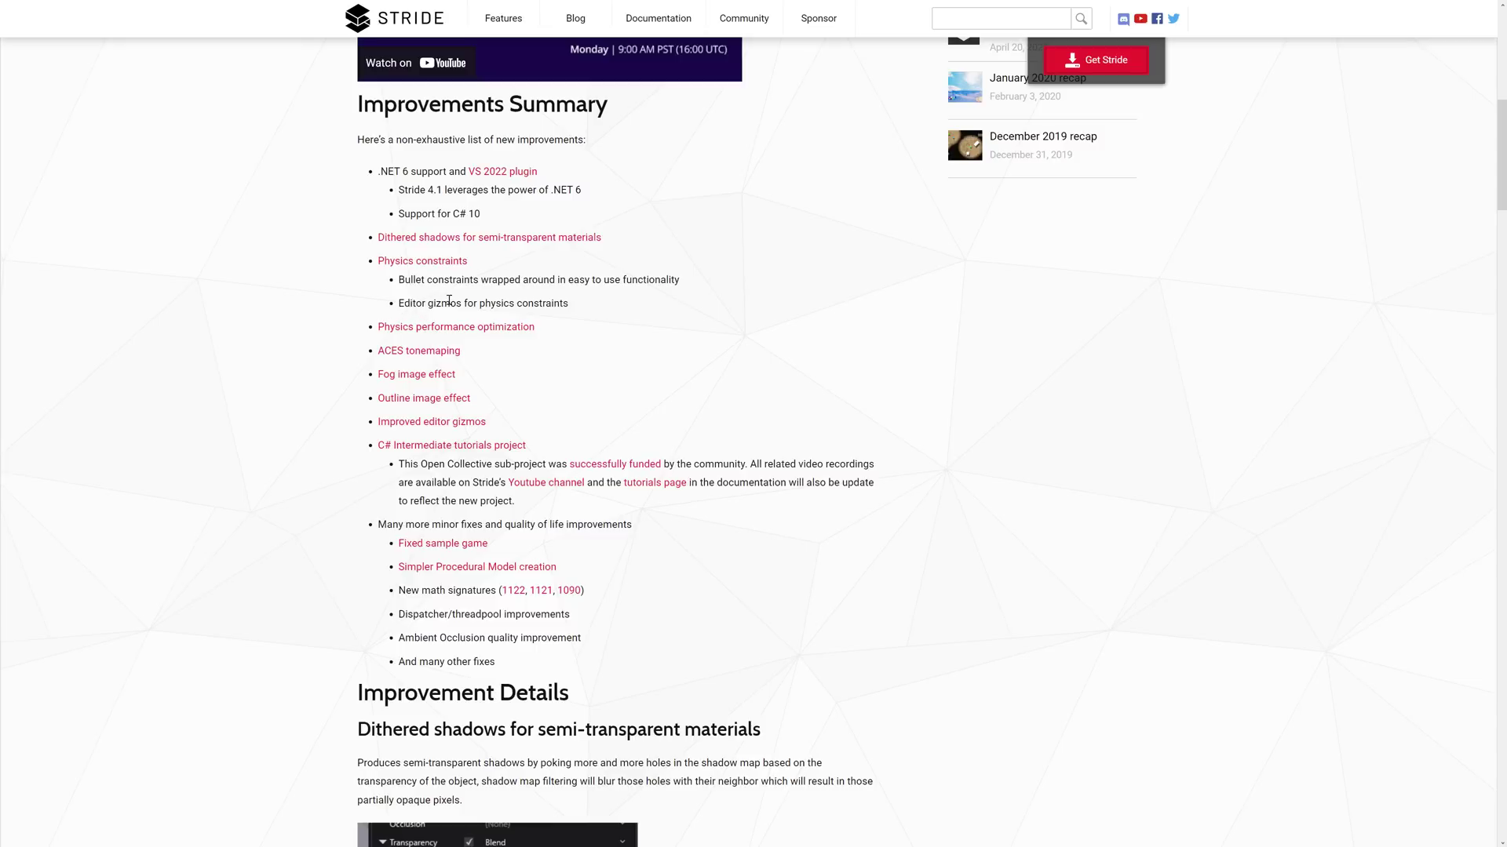
{"action": "scroll", "coordinate": [606, 315], "scroll_direction": "down", "scroll_amount": 2}
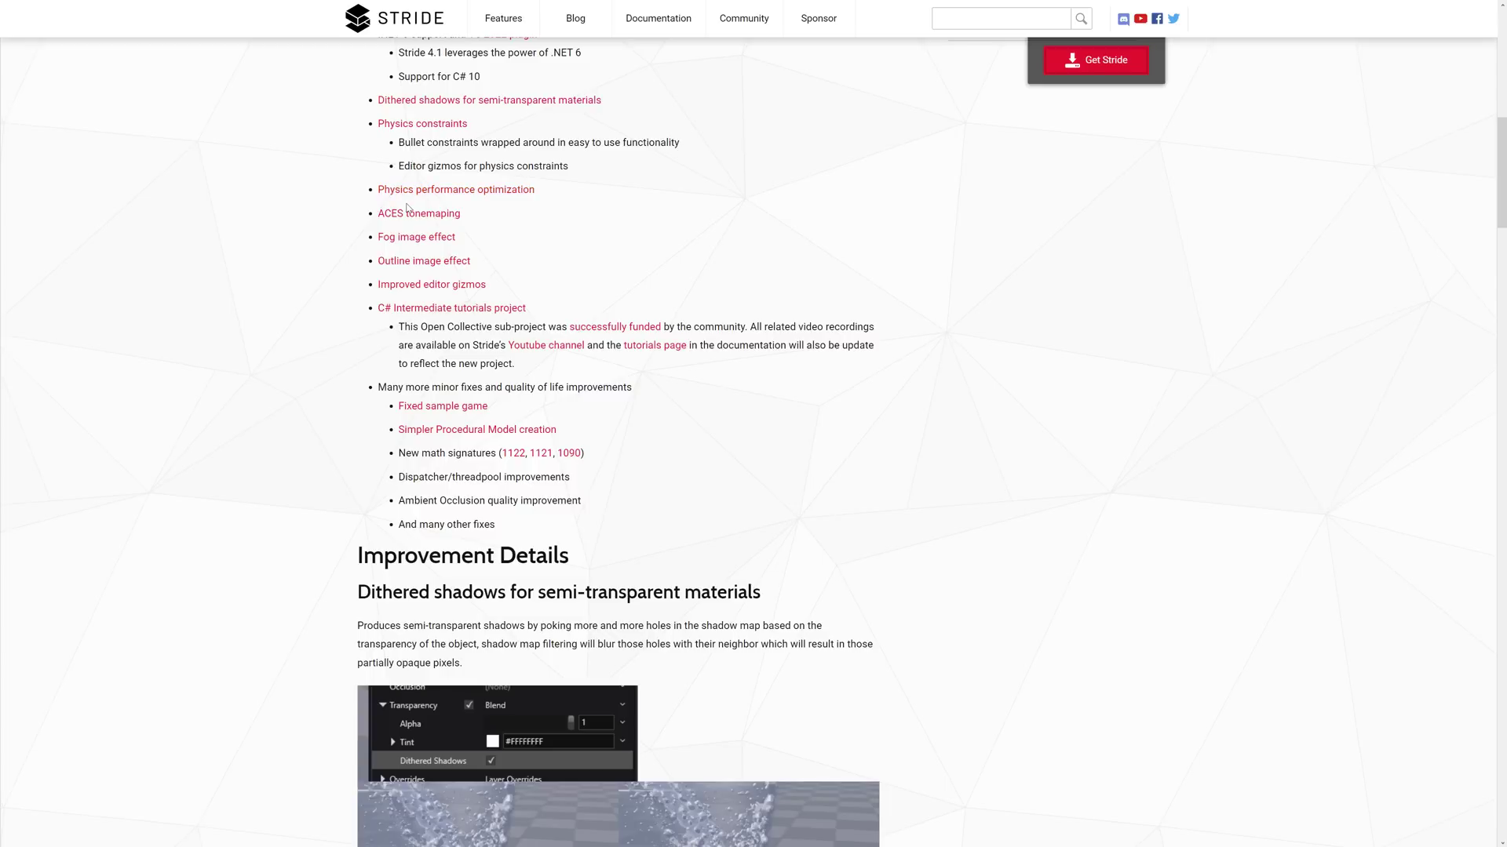
{"action": "scroll", "coordinate": [479, 234], "scroll_direction": "down", "scroll_amount": 1}
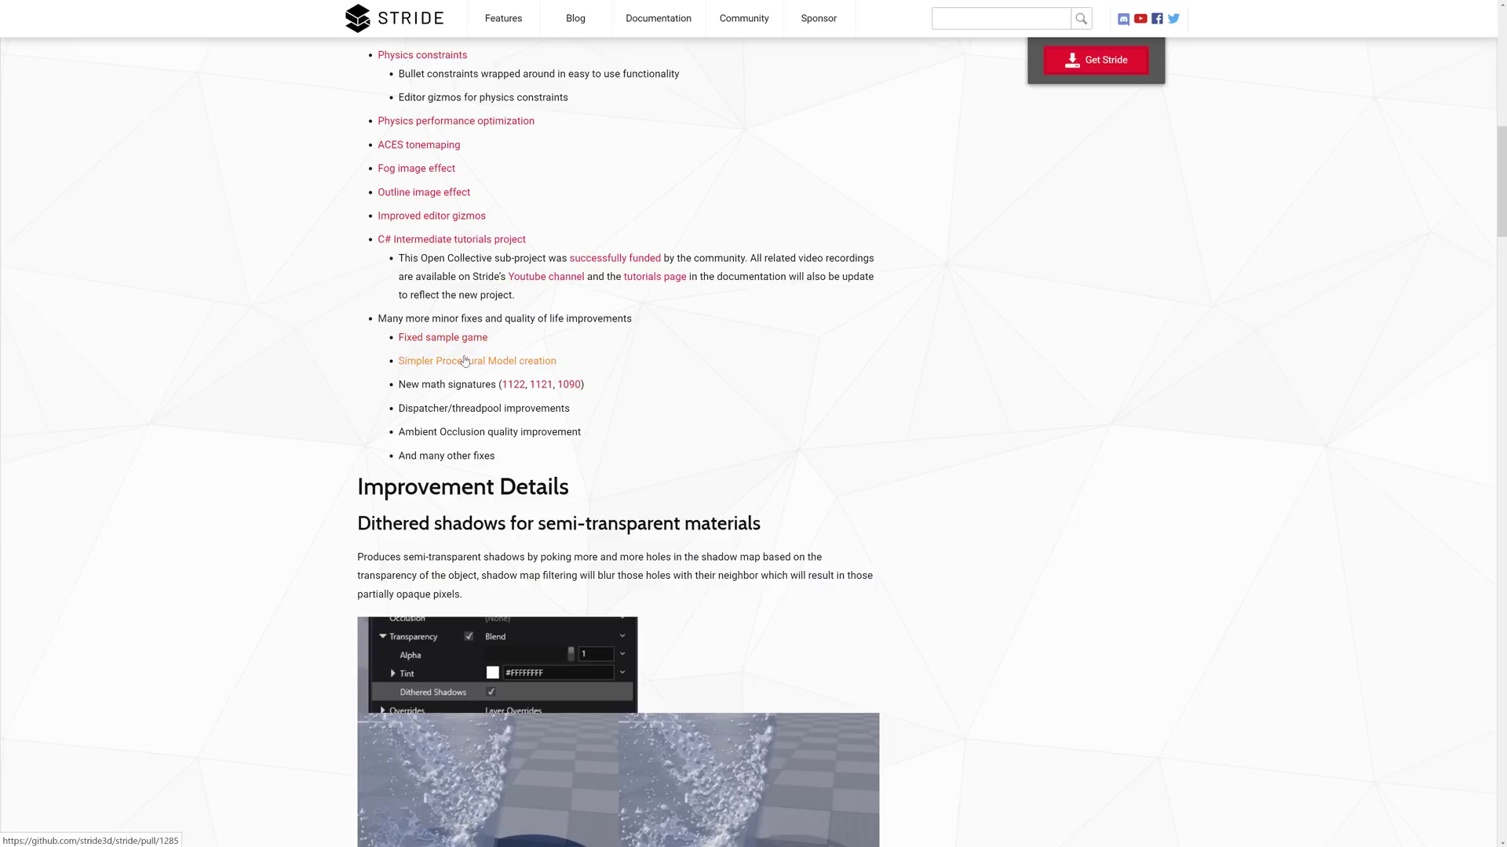
{"action": "key", "text": "alt+Tab"}
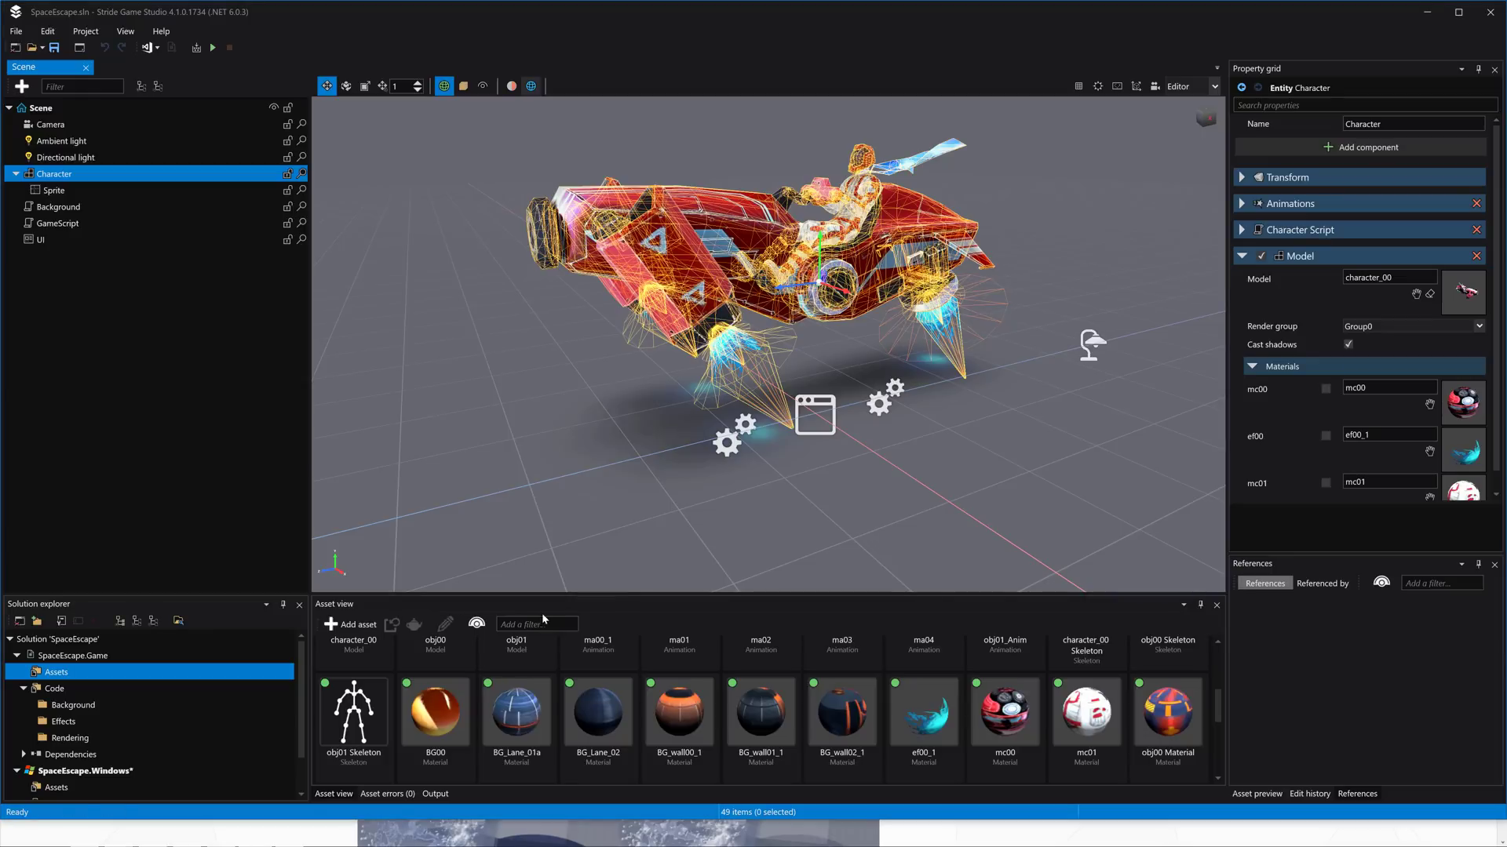
{"action": "key", "text": "alt+Tab"}
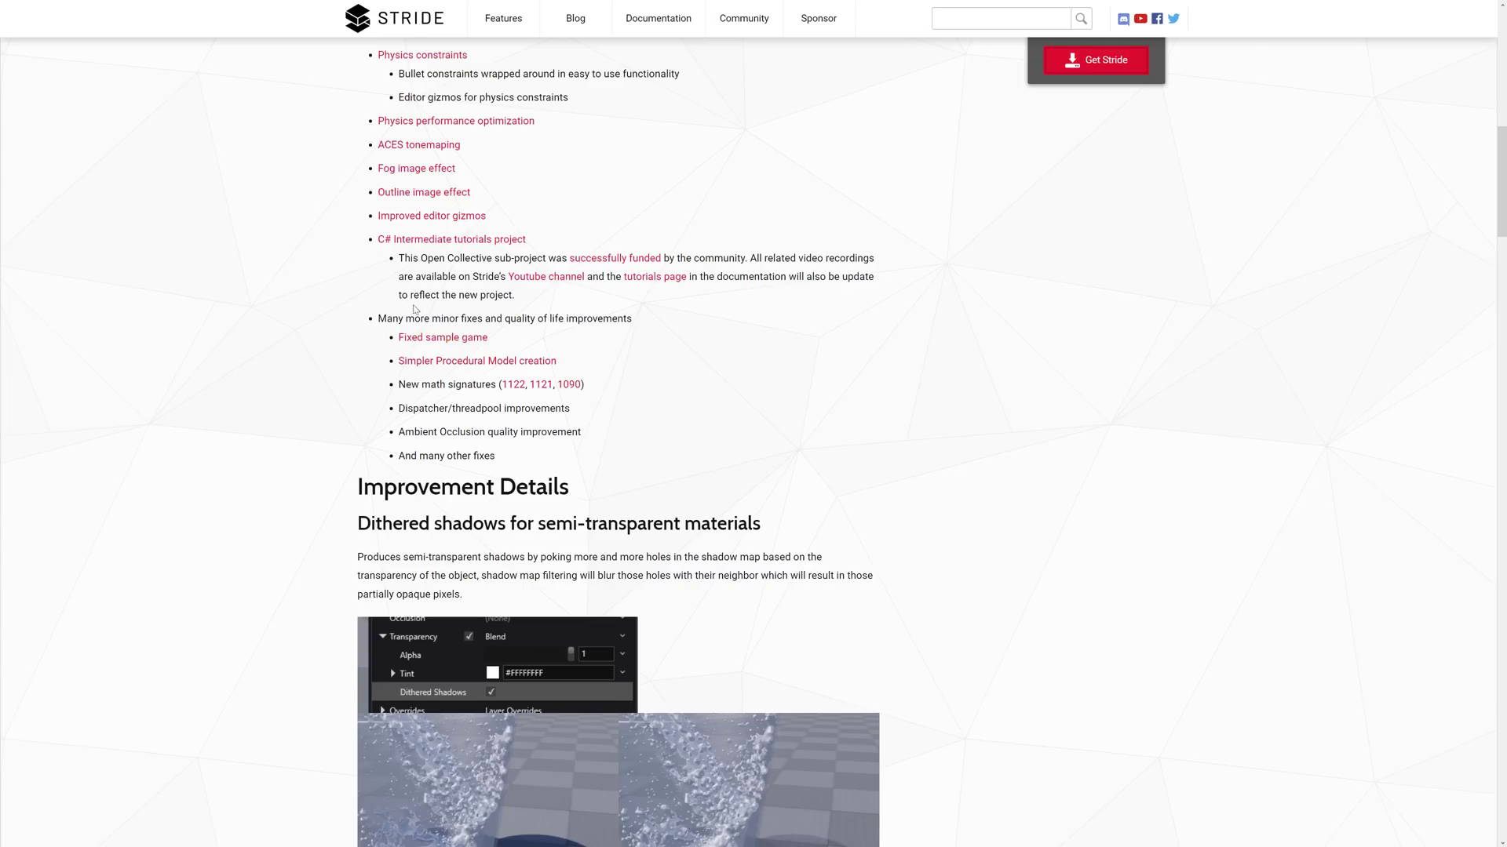
{"action": "scroll", "coordinate": [788, 466], "scroll_direction": "down", "scroll_amount": 6}
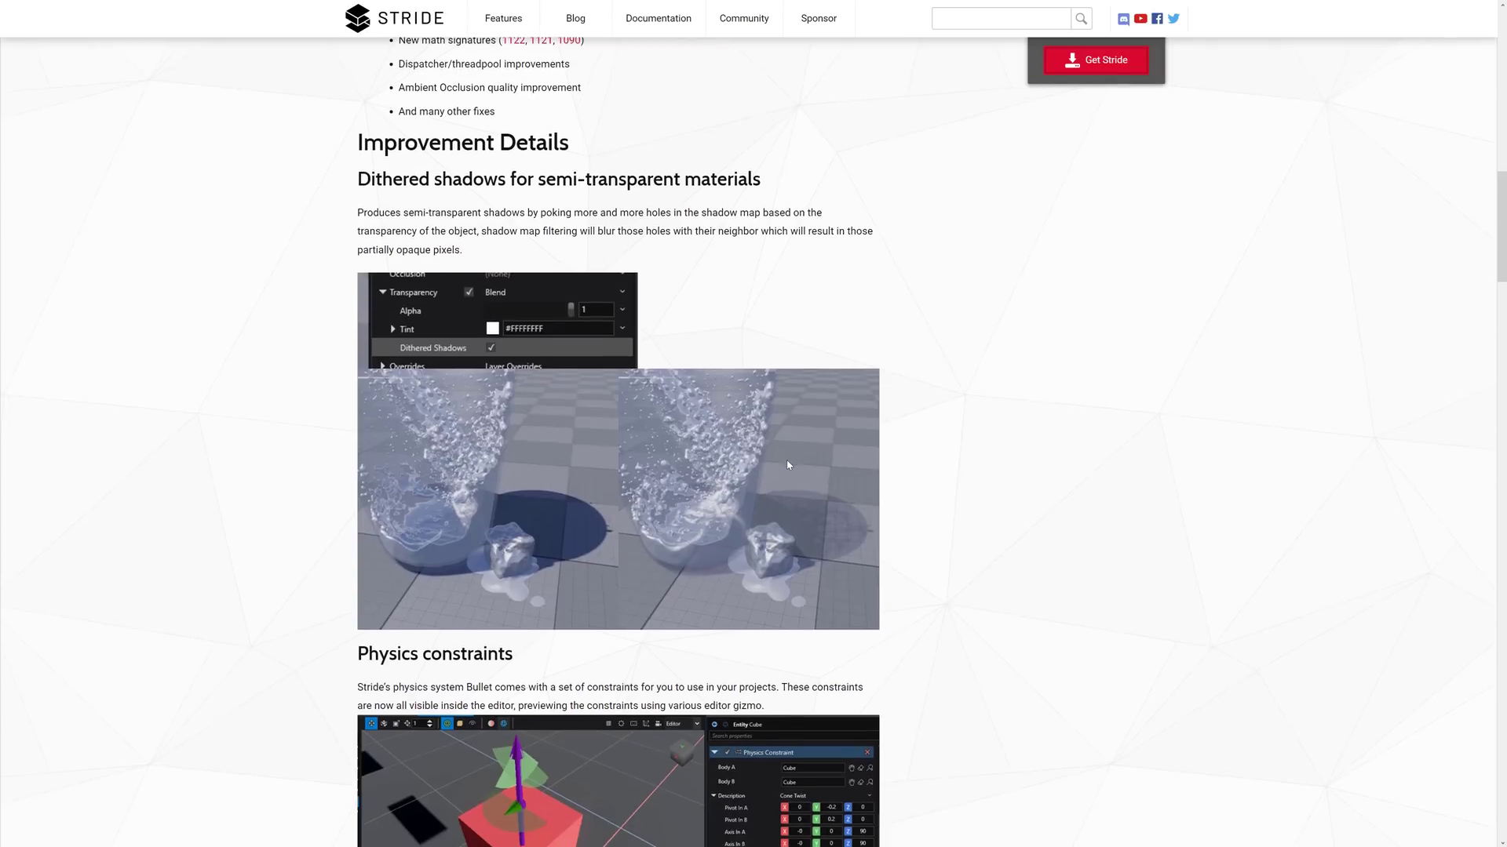
{"action": "scroll", "coordinate": [789, 465], "scroll_direction": "down", "scroll_amount": 10}
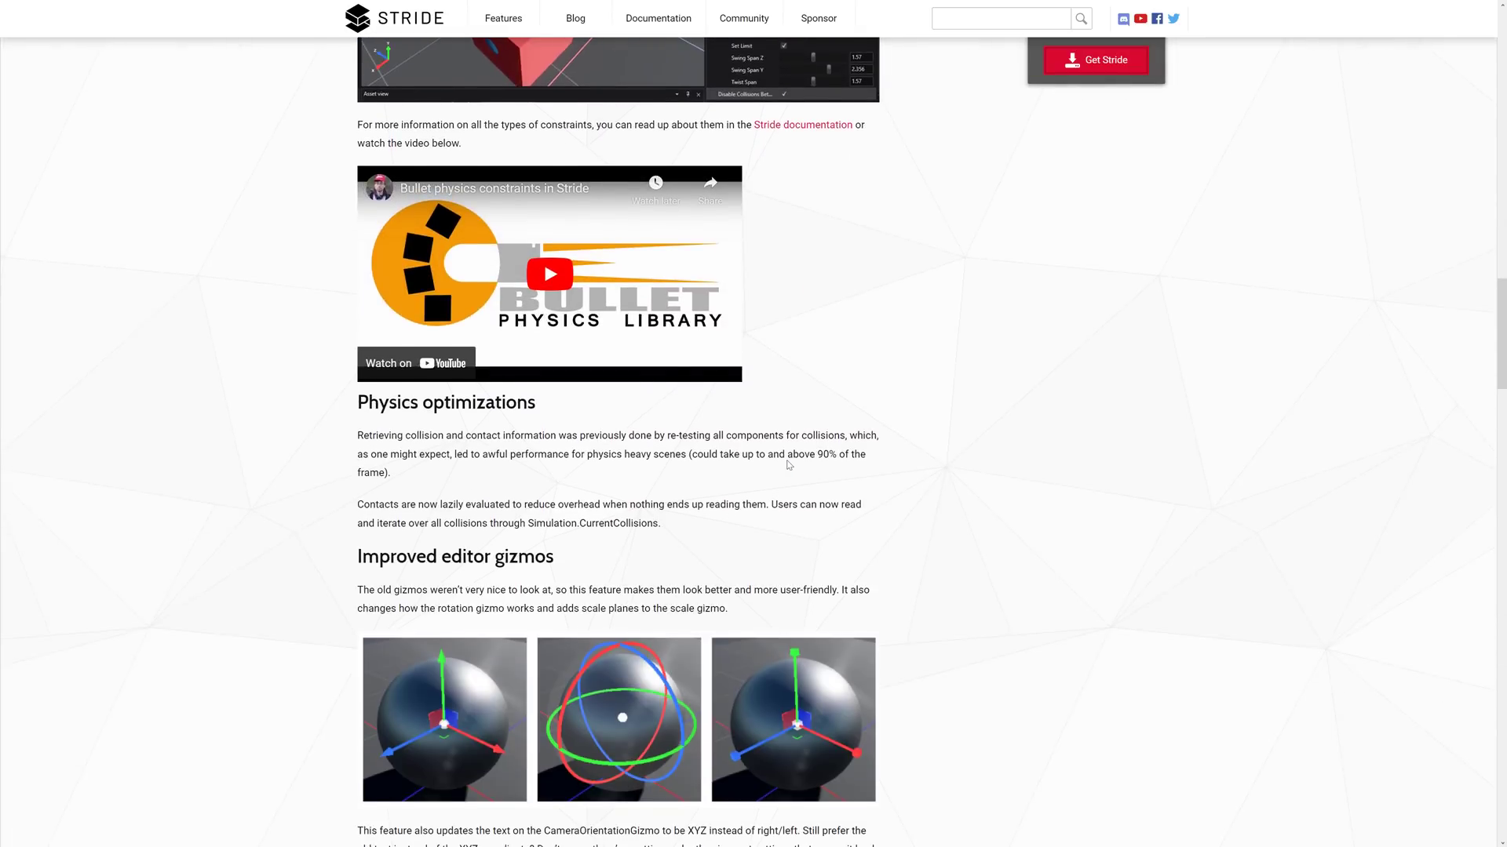
{"action": "scroll", "coordinate": [788, 465], "scroll_direction": "down", "scroll_amount": 14}
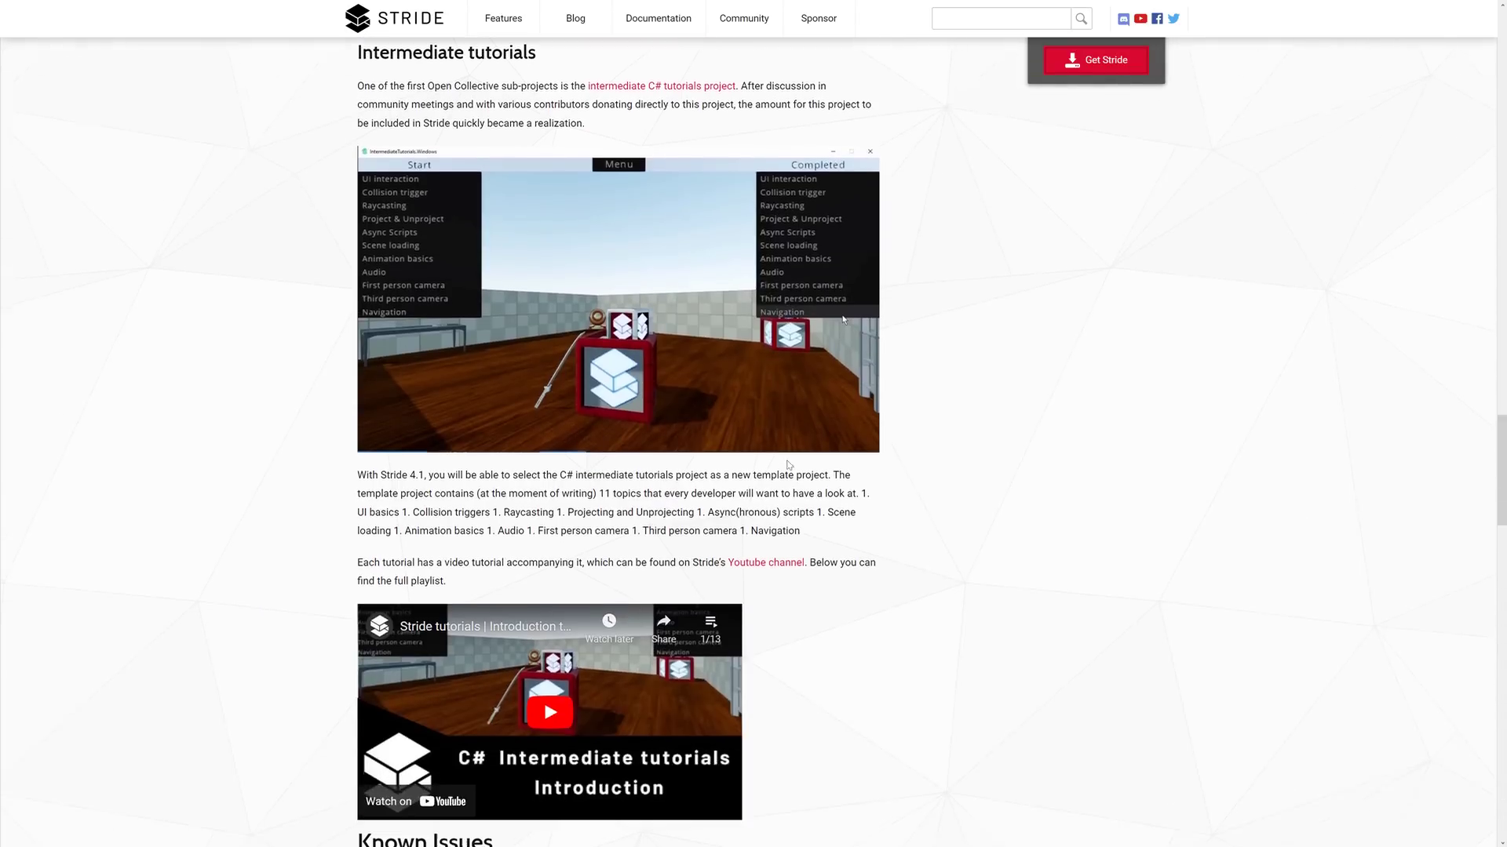
{"action": "scroll", "coordinate": [788, 465], "scroll_direction": "down", "scroll_amount": 15}
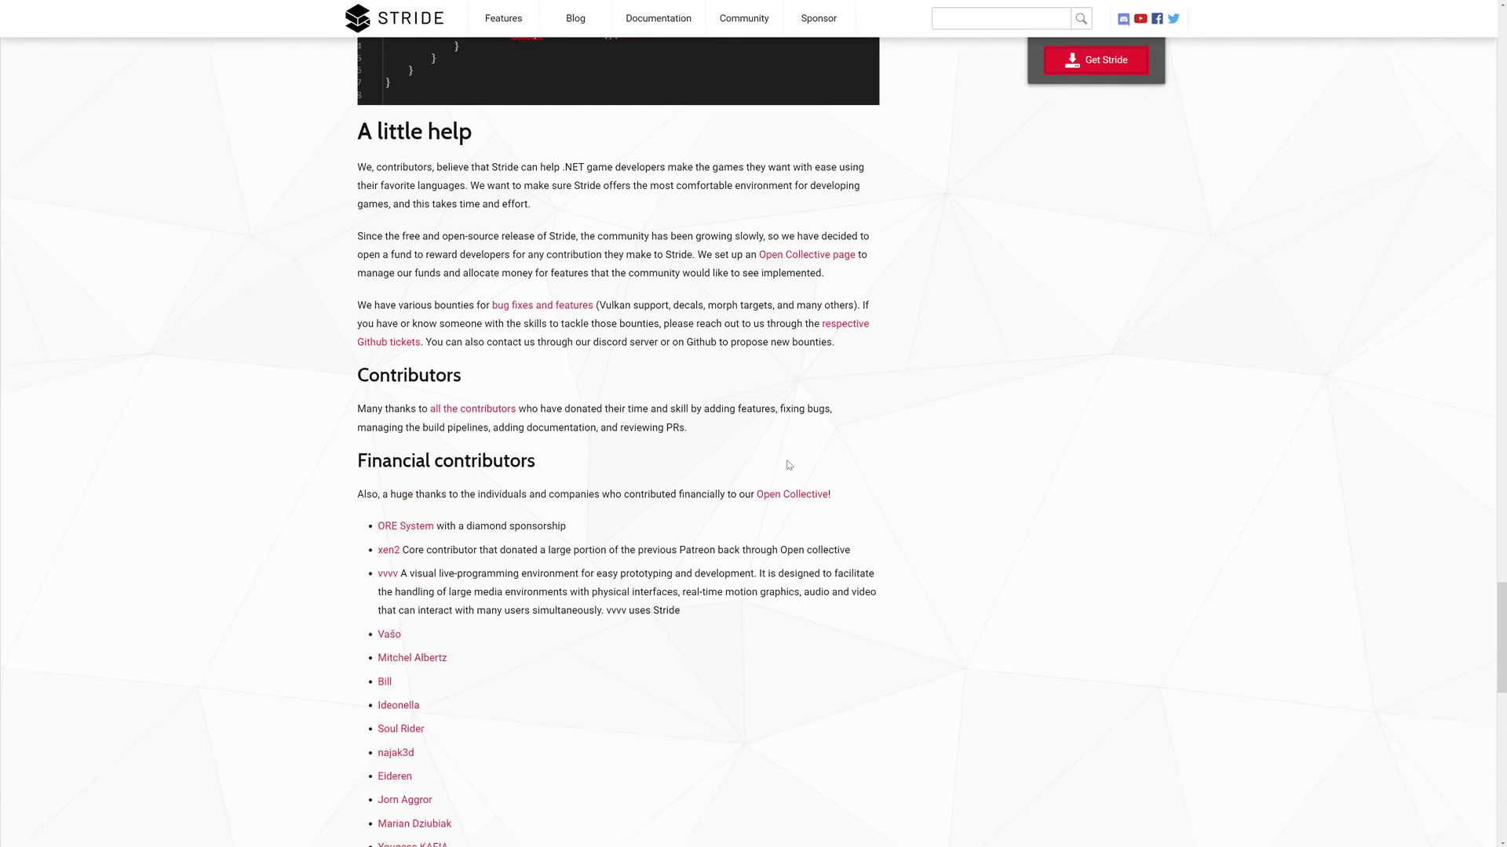
{"action": "scroll", "coordinate": [789, 465], "scroll_direction": "down", "scroll_amount": 10}
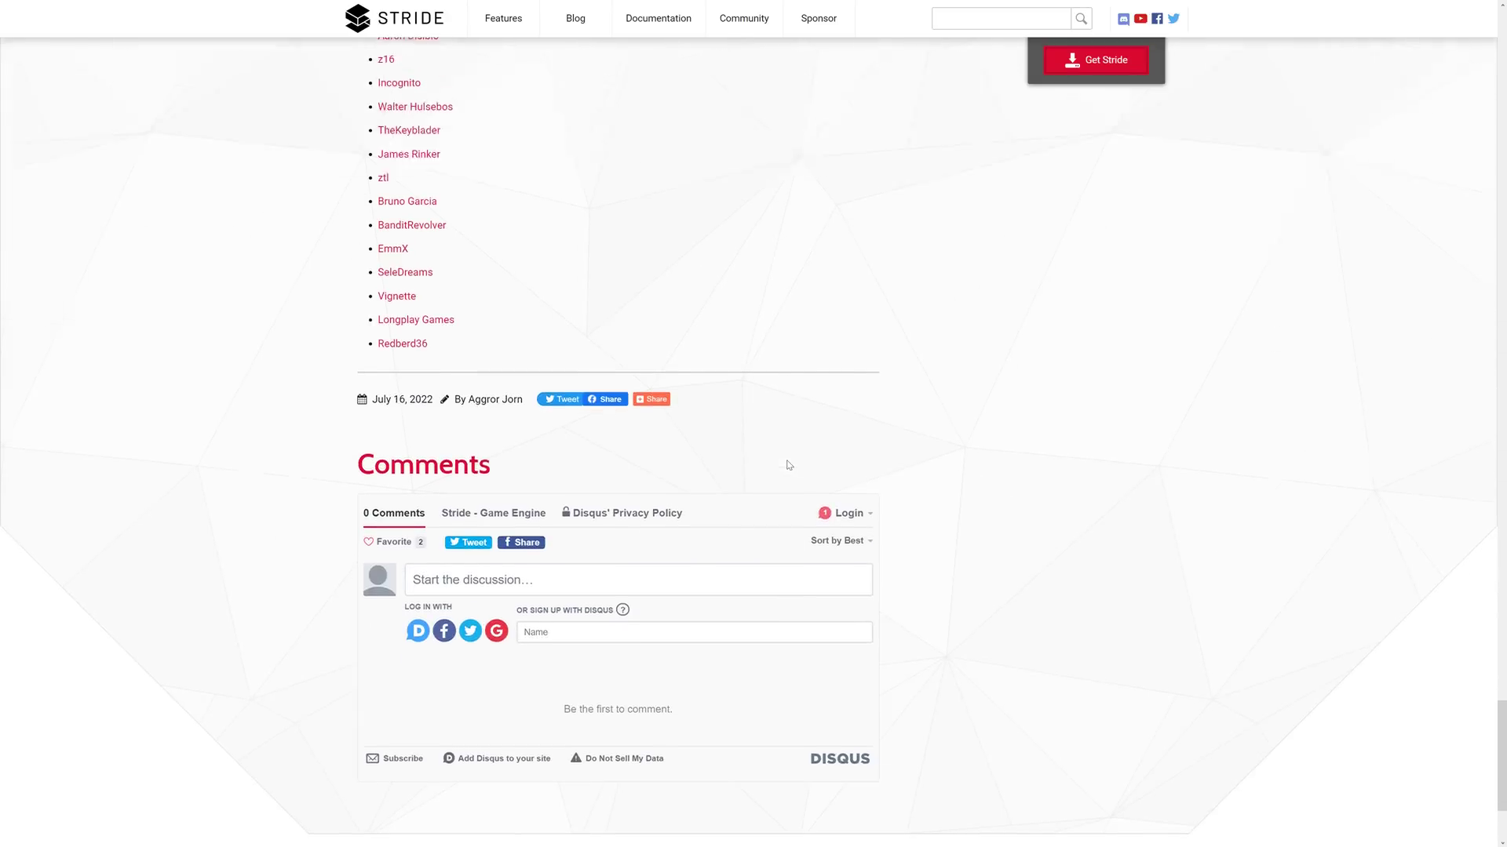
{"action": "scroll", "coordinate": [788, 466], "scroll_direction": "up", "scroll_amount": 18}
{"action": "scroll", "coordinate": [788, 466], "scroll_direction": "up", "scroll_amount": 20}
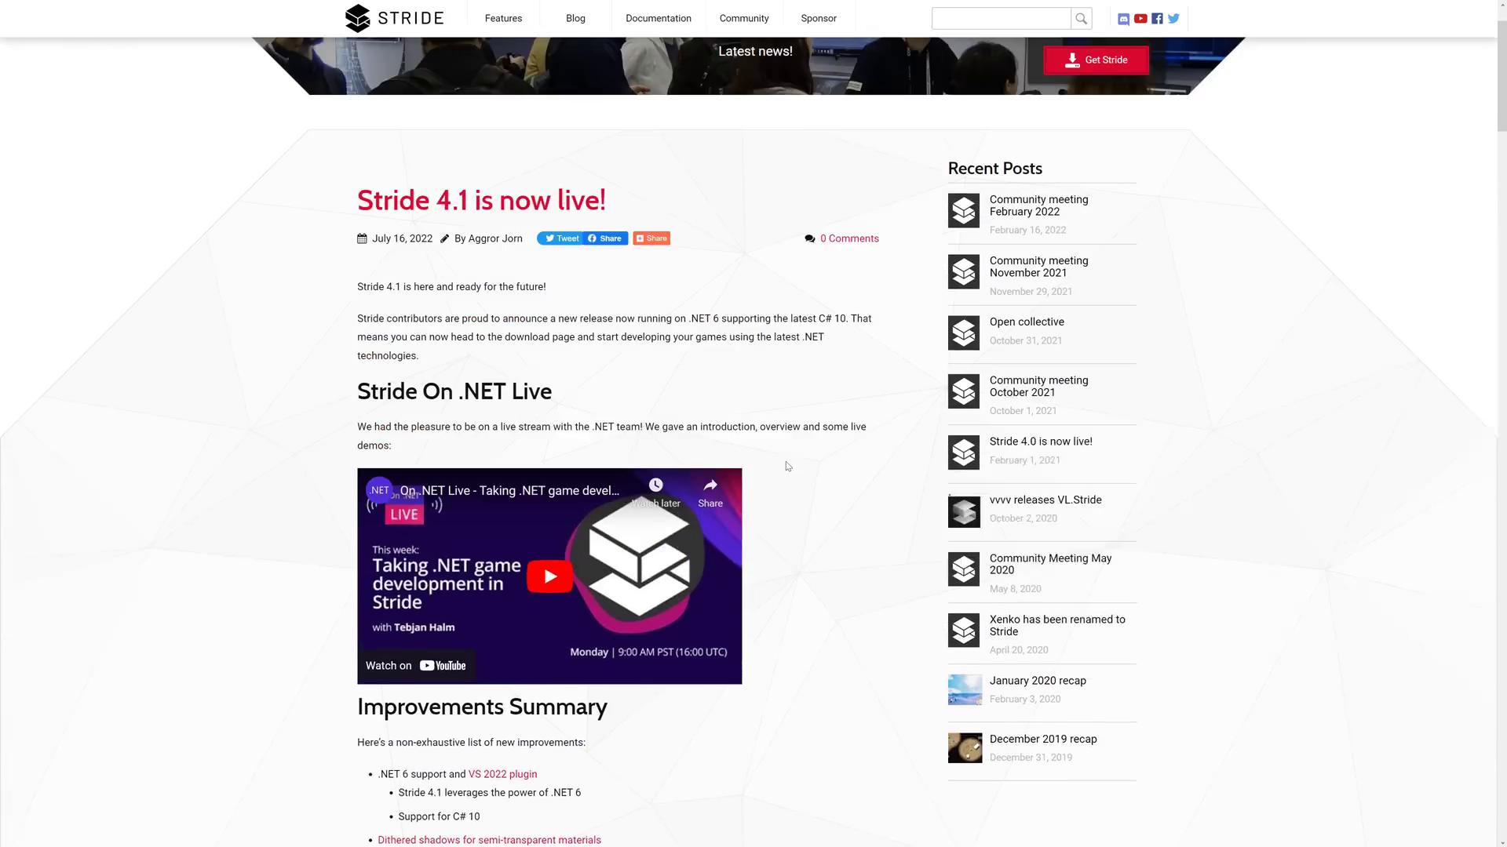
{"action": "scroll", "coordinate": [788, 466], "scroll_direction": "down", "scroll_amount": 5}
{"action": "scroll", "coordinate": [788, 466], "scroll_direction": "down", "scroll_amount": 11}
{"action": "scroll", "coordinate": [788, 466], "scroll_direction": "up", "scroll_amount": 8}
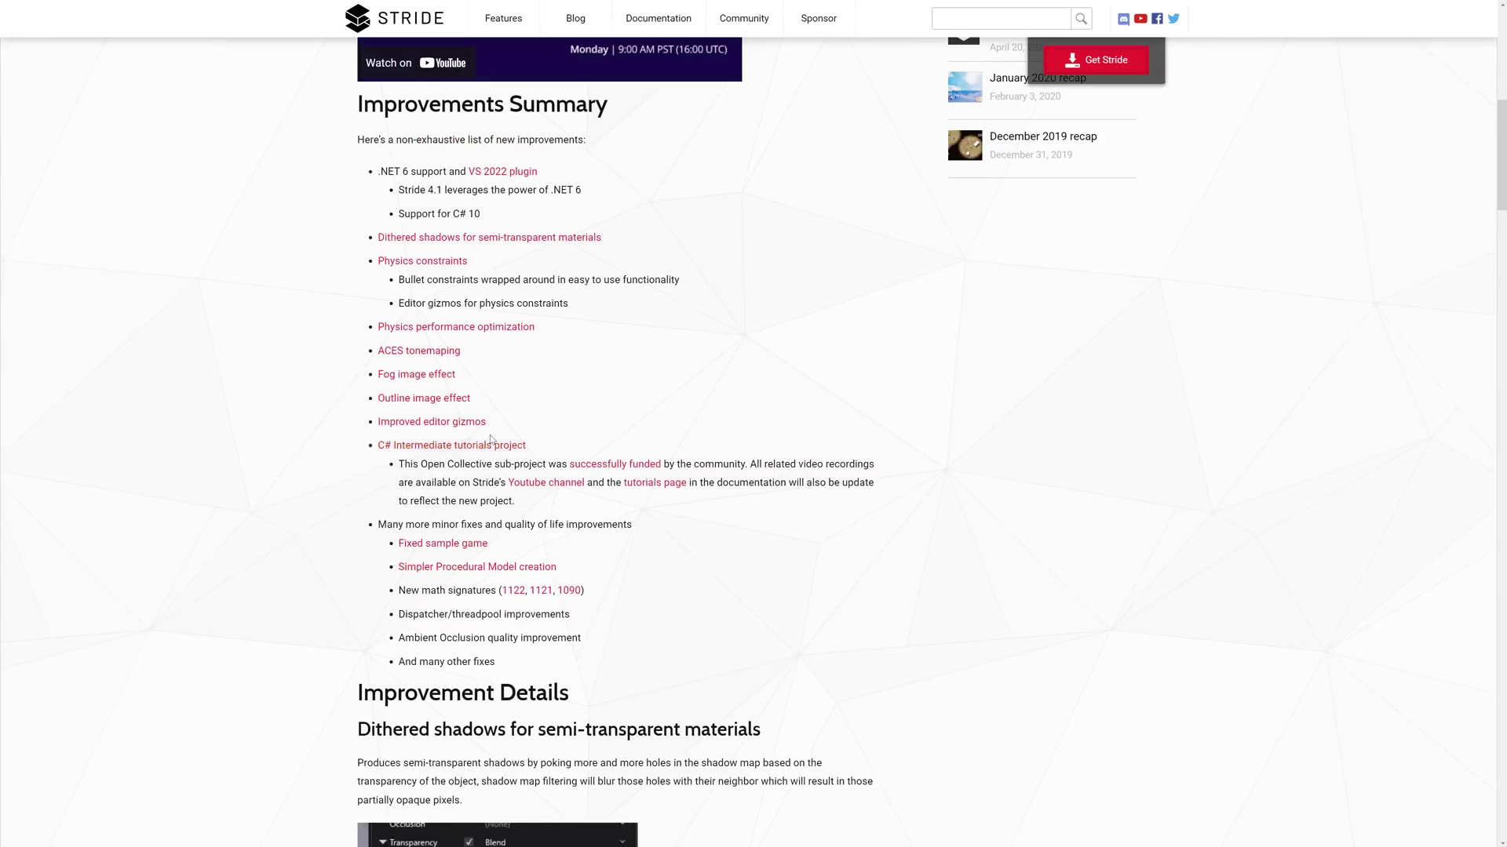
Open the C# Intermediate tutorials pull request #1401 and follow its link to the Stride Tutorials docs
{"action": "left_click", "coordinate": [454, 452]}
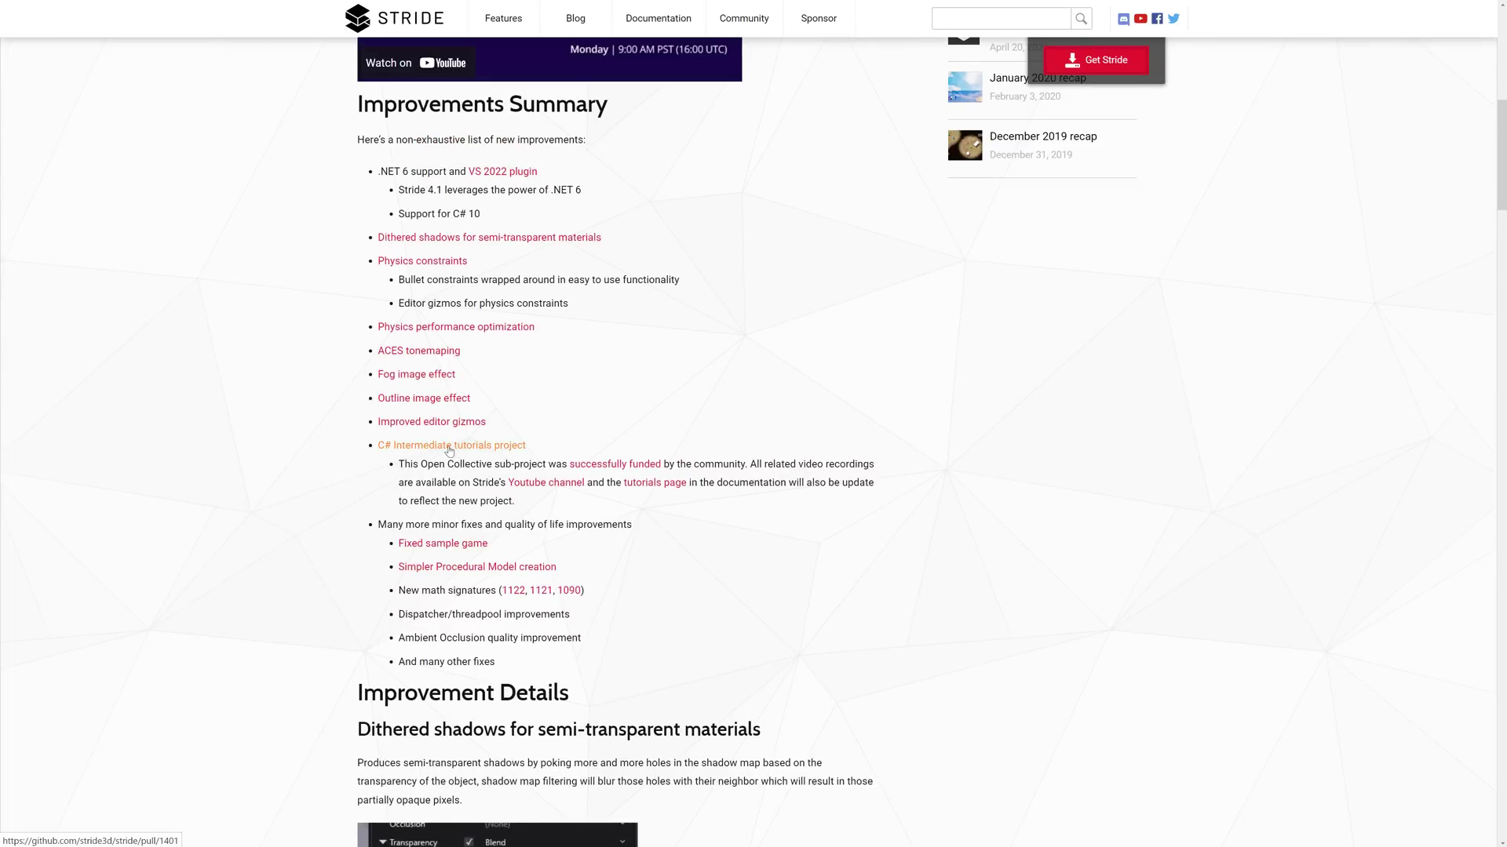
{"action": "scroll", "coordinate": [654, 490], "scroll_direction": "down", "scroll_amount": 1}
{"action": "scroll", "coordinate": [652, 484], "scroll_direction": "down", "scroll_amount": 1}
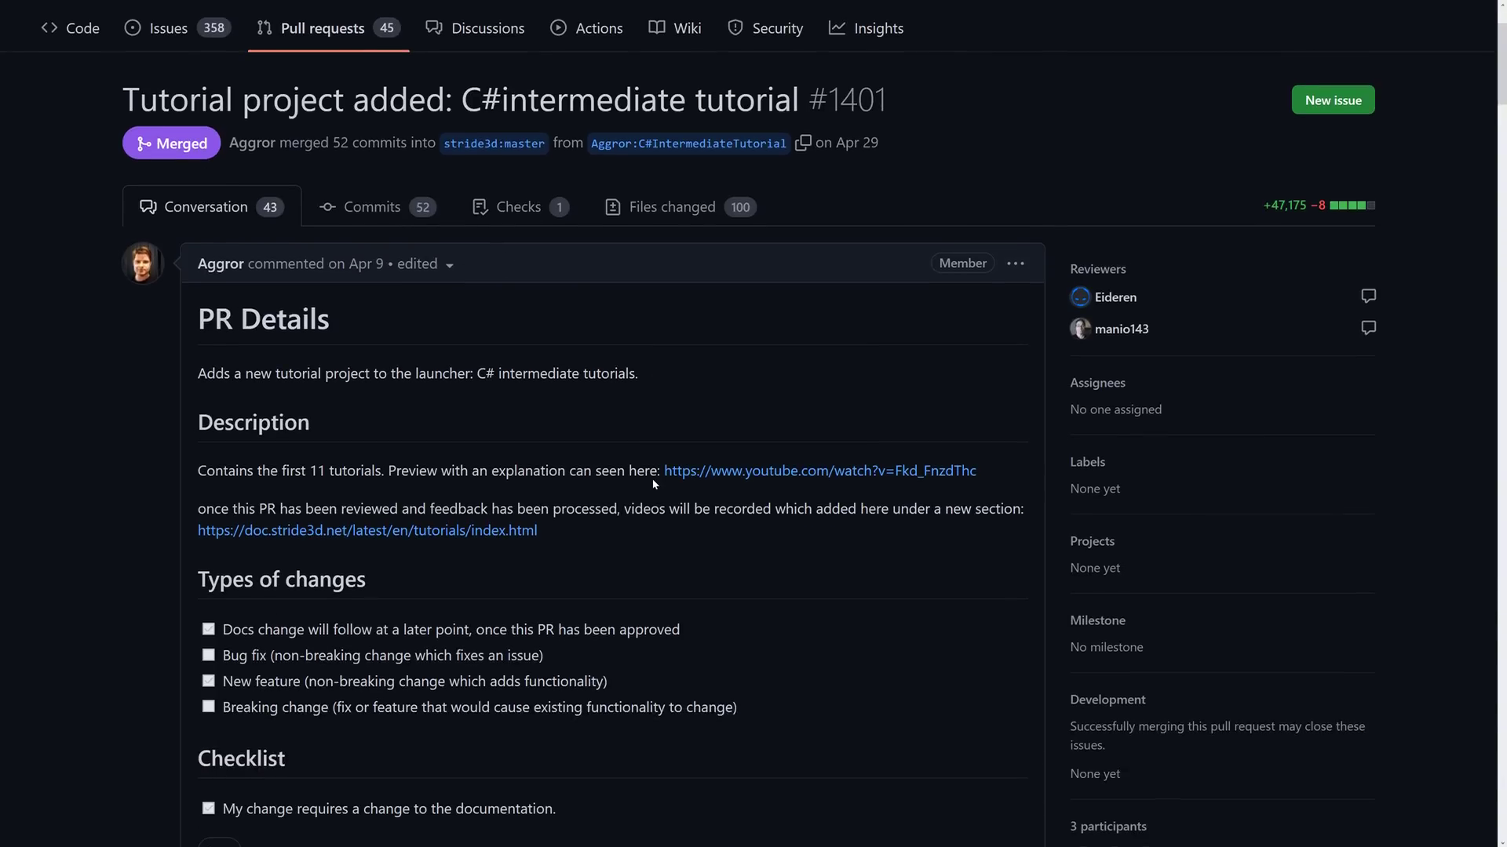
{"action": "scroll", "coordinate": [654, 484], "scroll_direction": "down", "scroll_amount": 1}
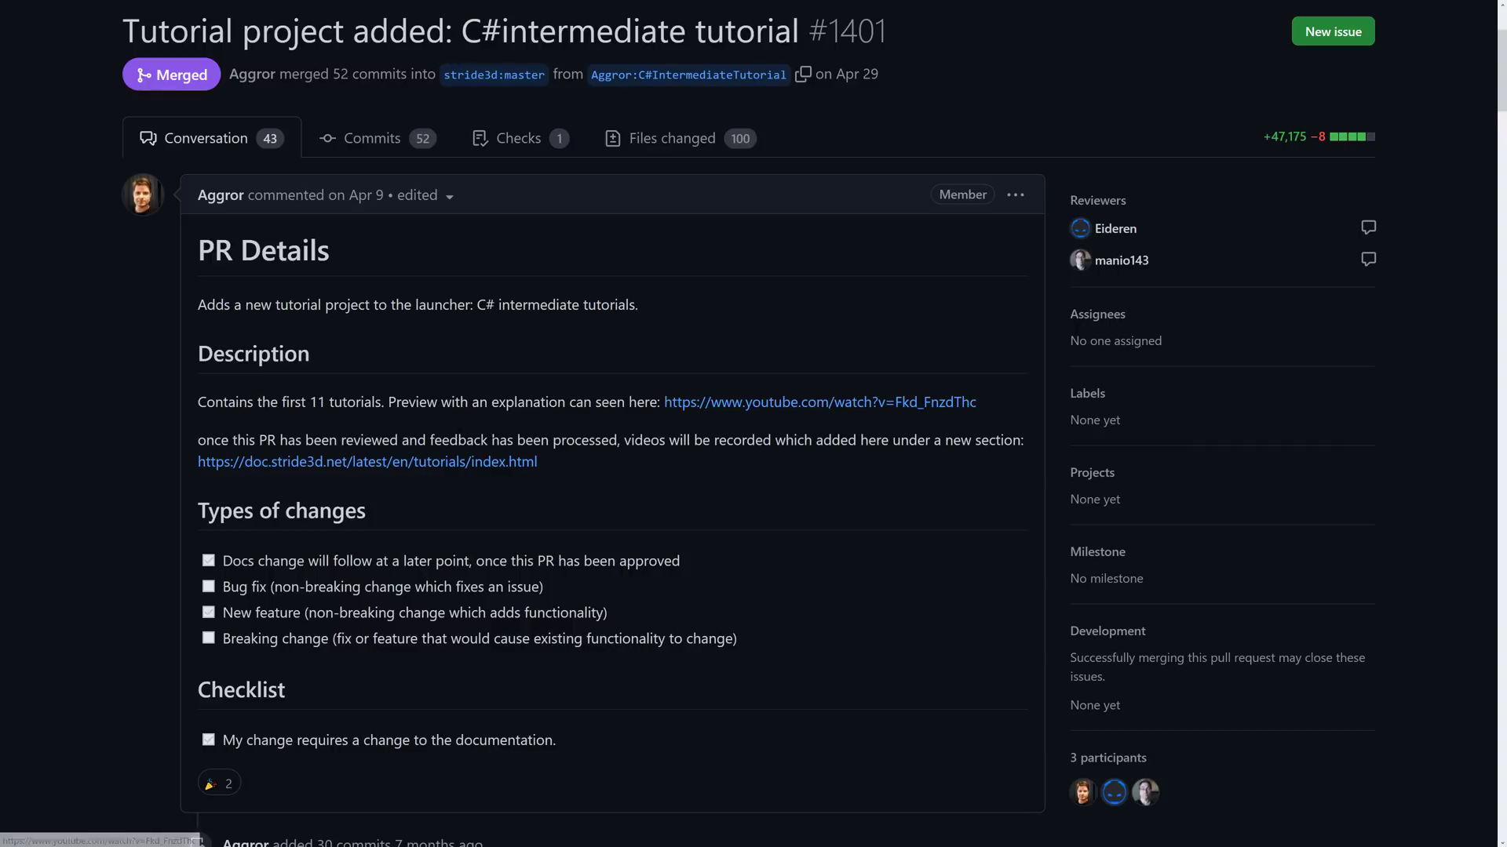
{"action": "left_click", "coordinate": [454, 463]}
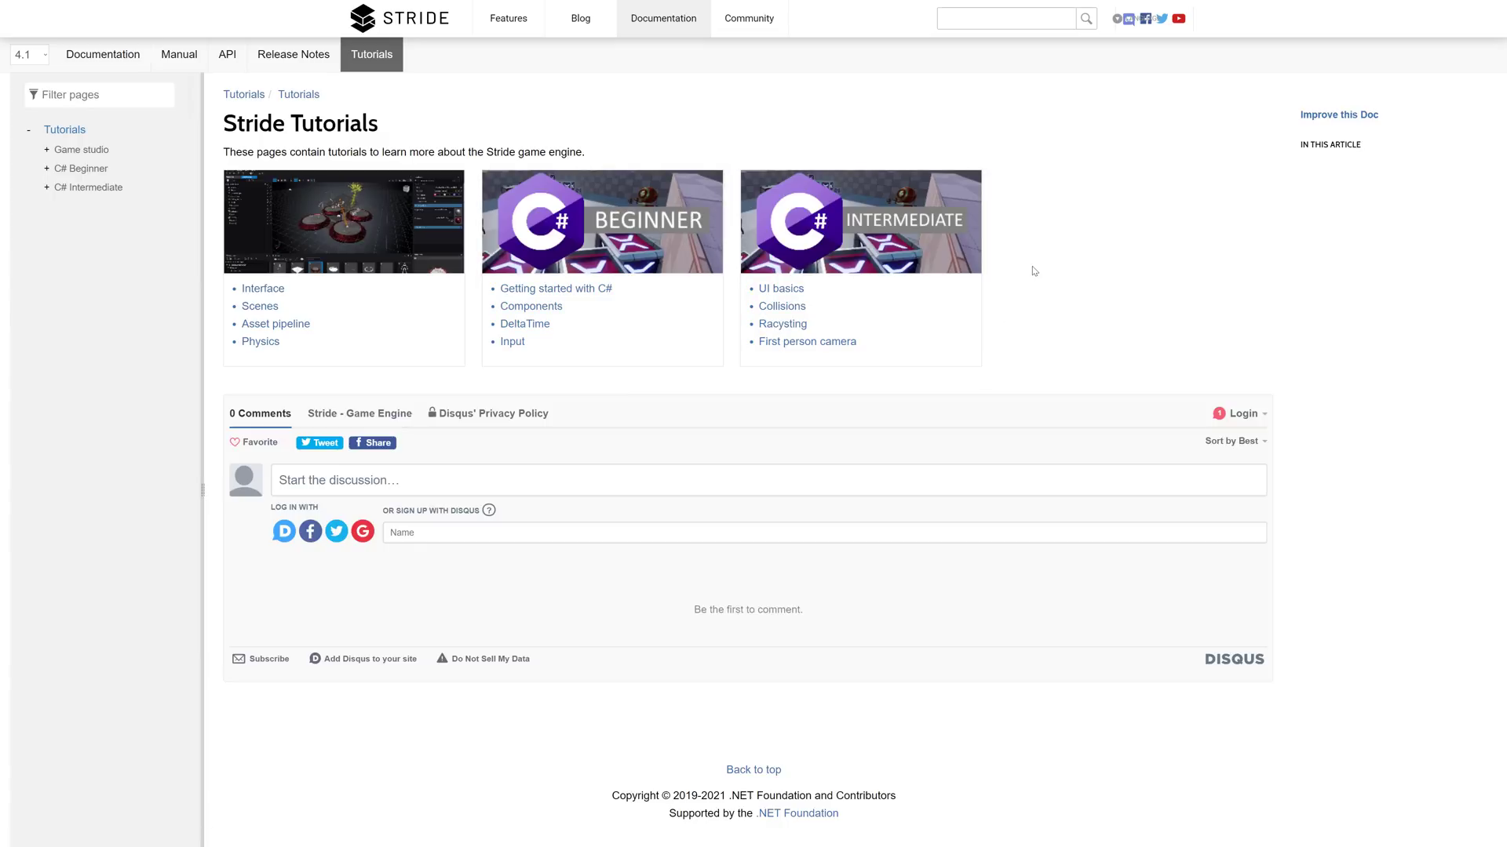
Go back to the Stride home page and open the Get Stride! download page
{"action": "key", "text": "alt+Left"}
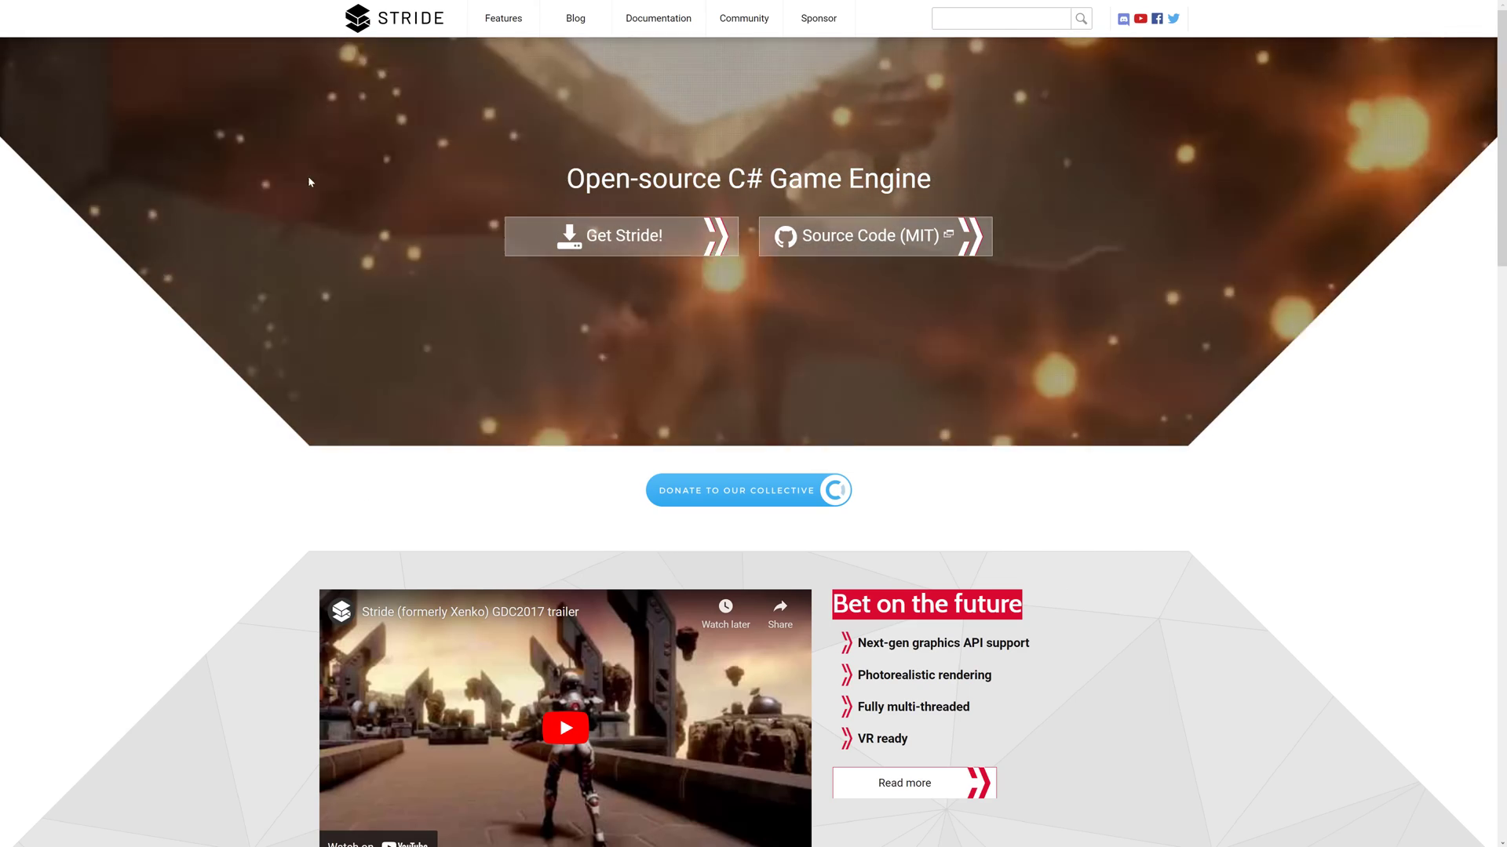
{"action": "left_click", "coordinate": [550, 235]}
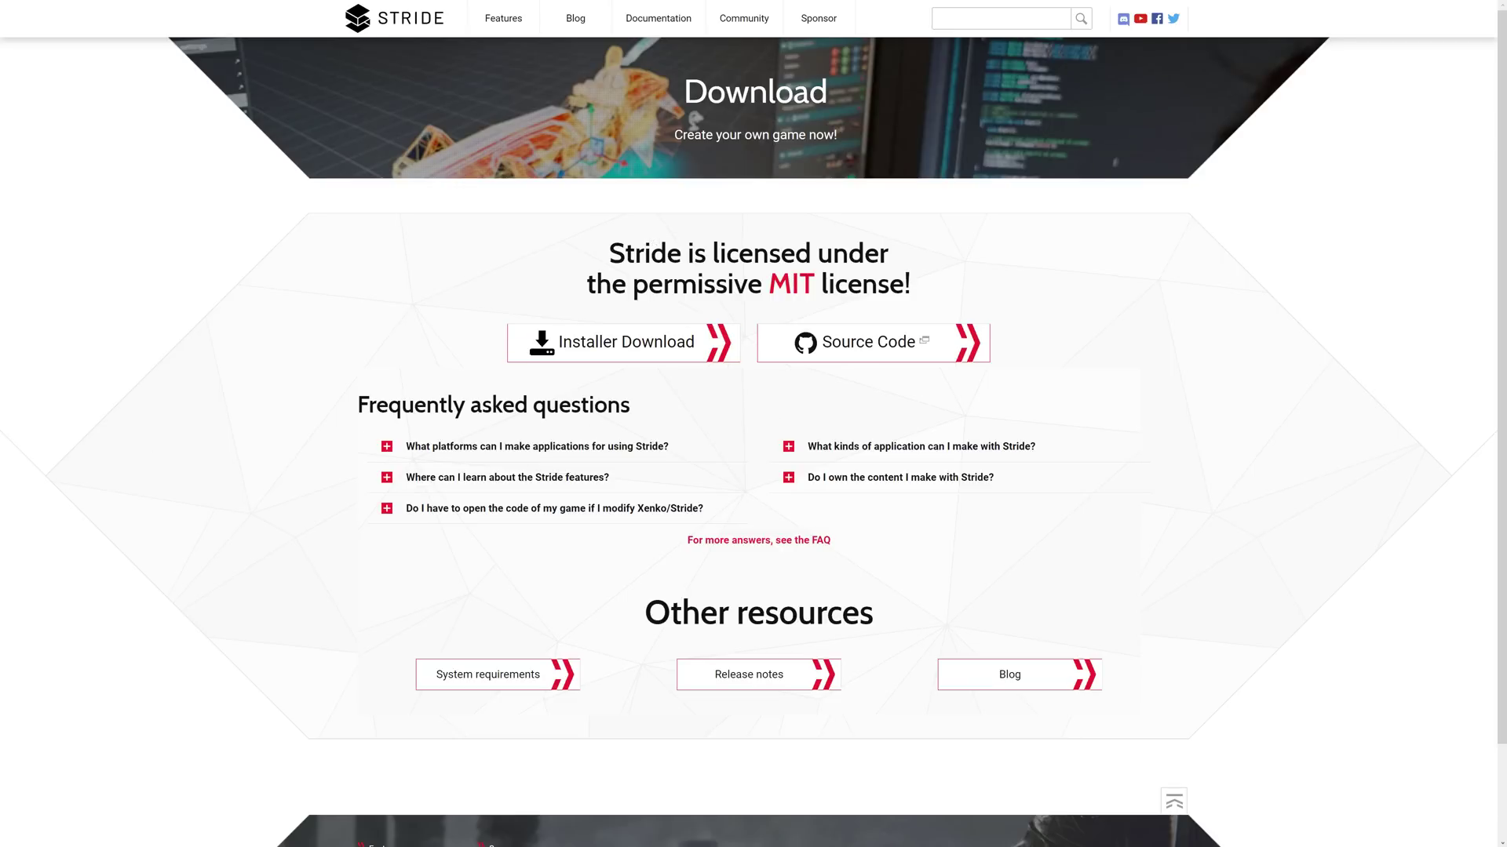
Open the Stride Requirements page, scroll through it, and highlight the Visual Studio 2019 requirement
{"action": "left_click", "coordinate": [479, 677]}
{"action": "scroll", "coordinate": [336, 354], "scroll_direction": "down", "scroll_amount": 1}
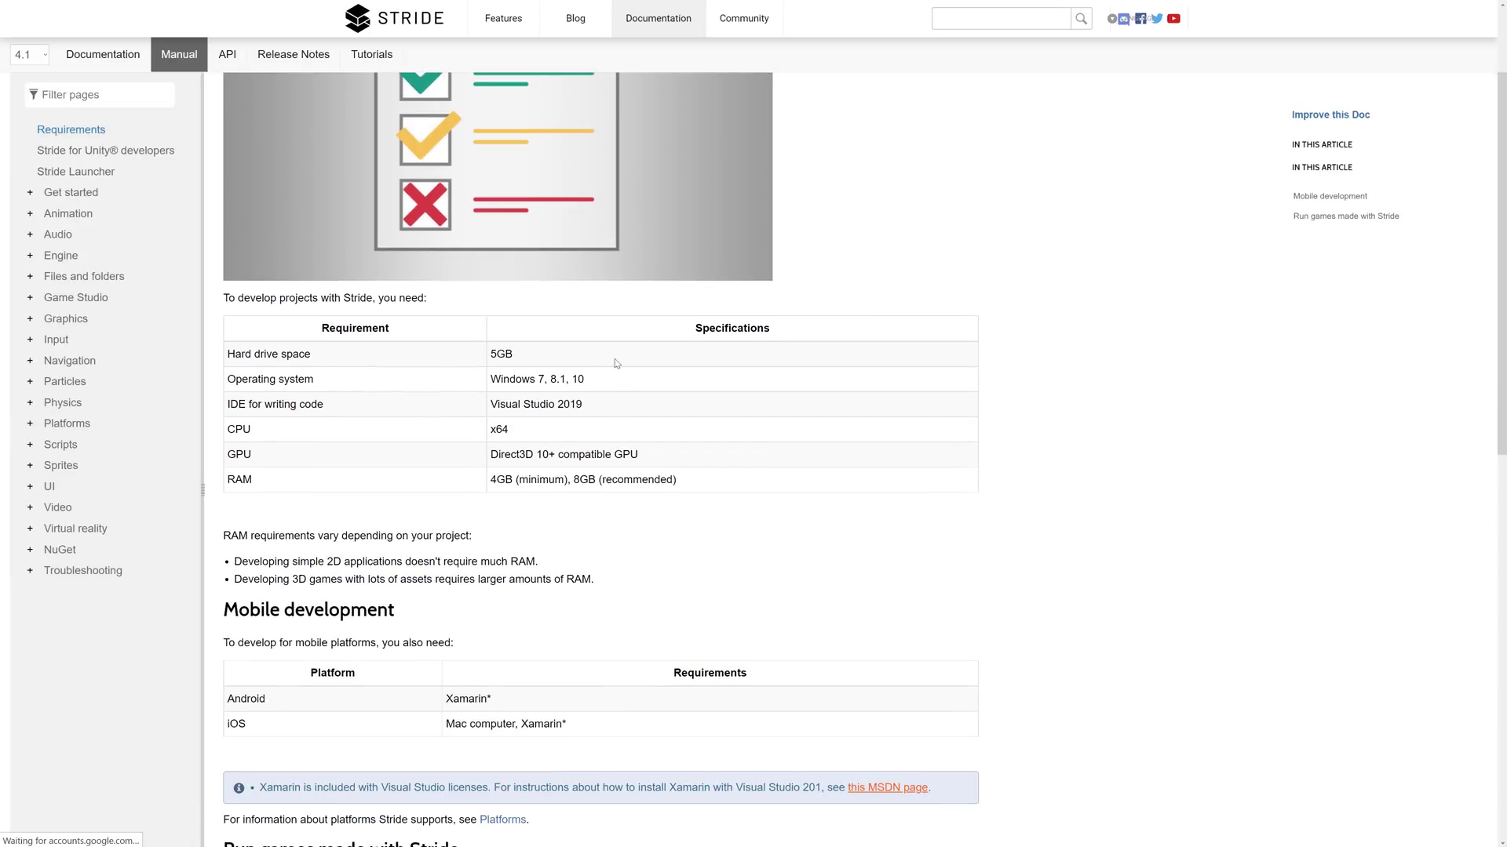
{"action": "scroll", "coordinate": [679, 468], "scroll_direction": "down", "scroll_amount": 2}
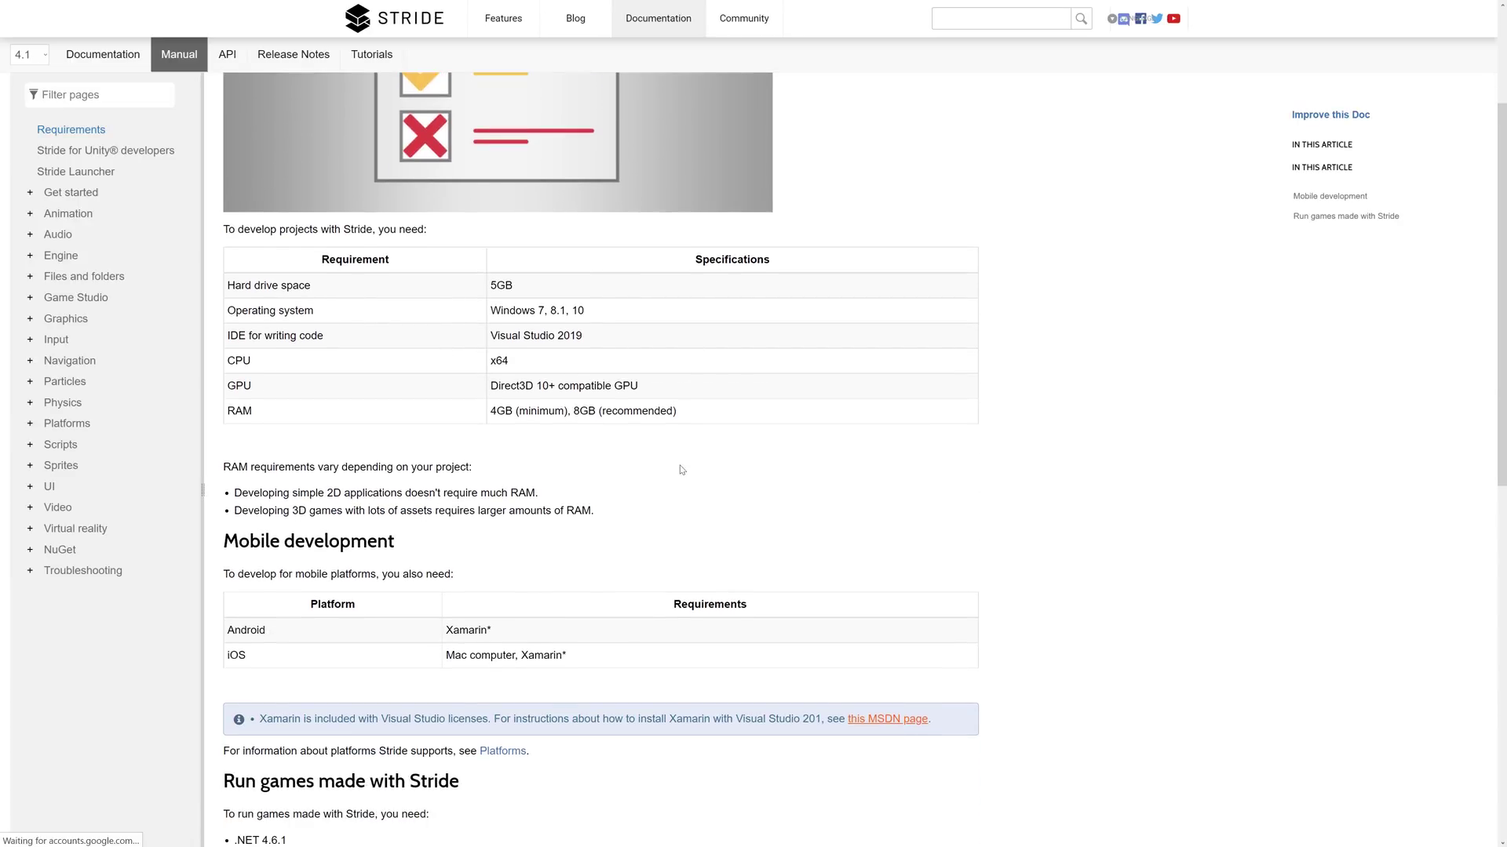
{"action": "scroll", "coordinate": [681, 469], "scroll_direction": "down", "scroll_amount": 1}
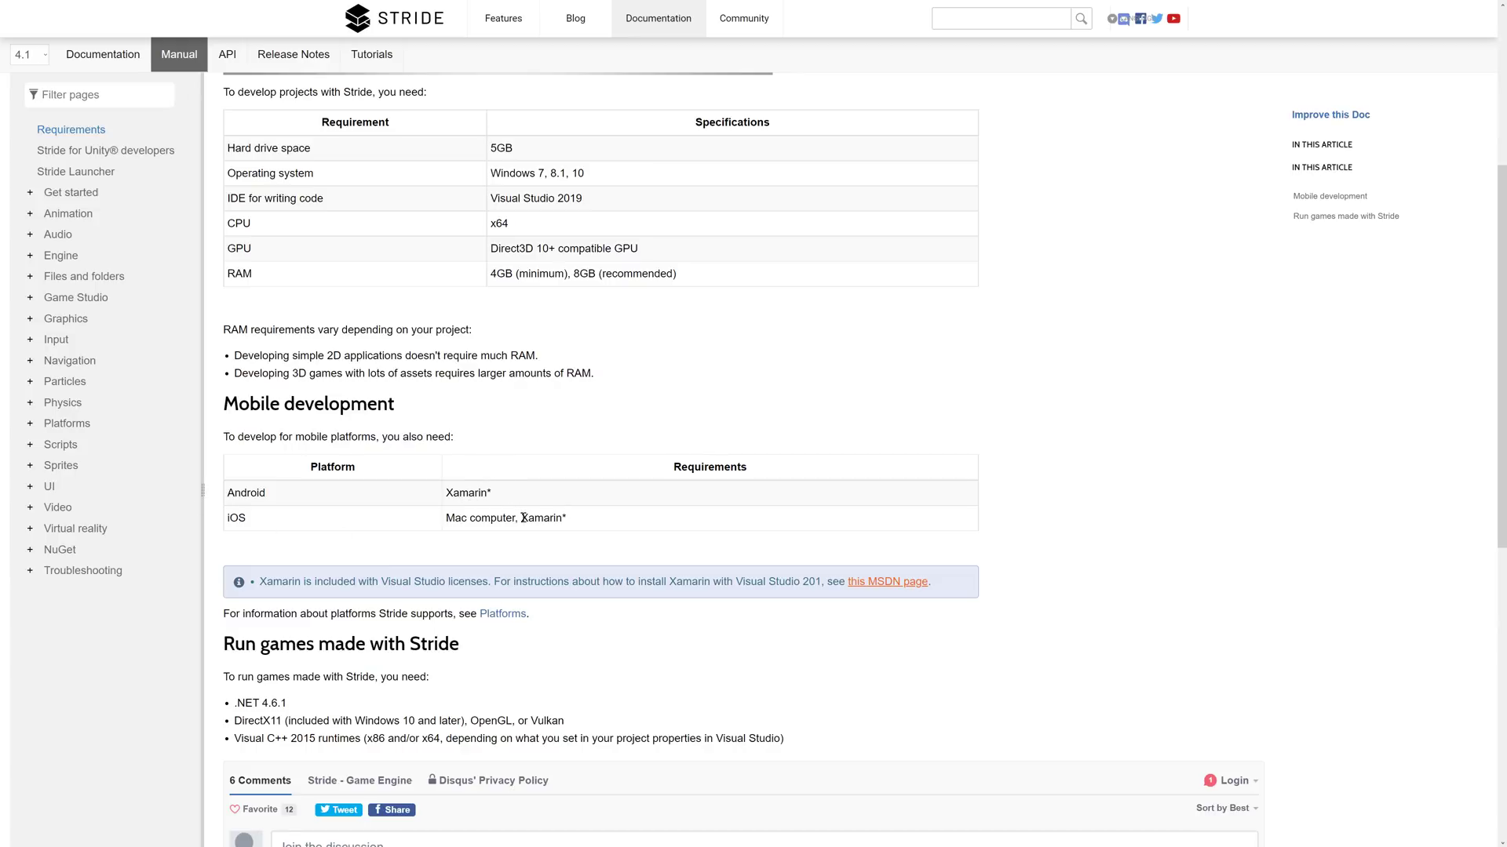
{"action": "scroll", "coordinate": [474, 531], "scroll_direction": "down", "scroll_amount": 3}
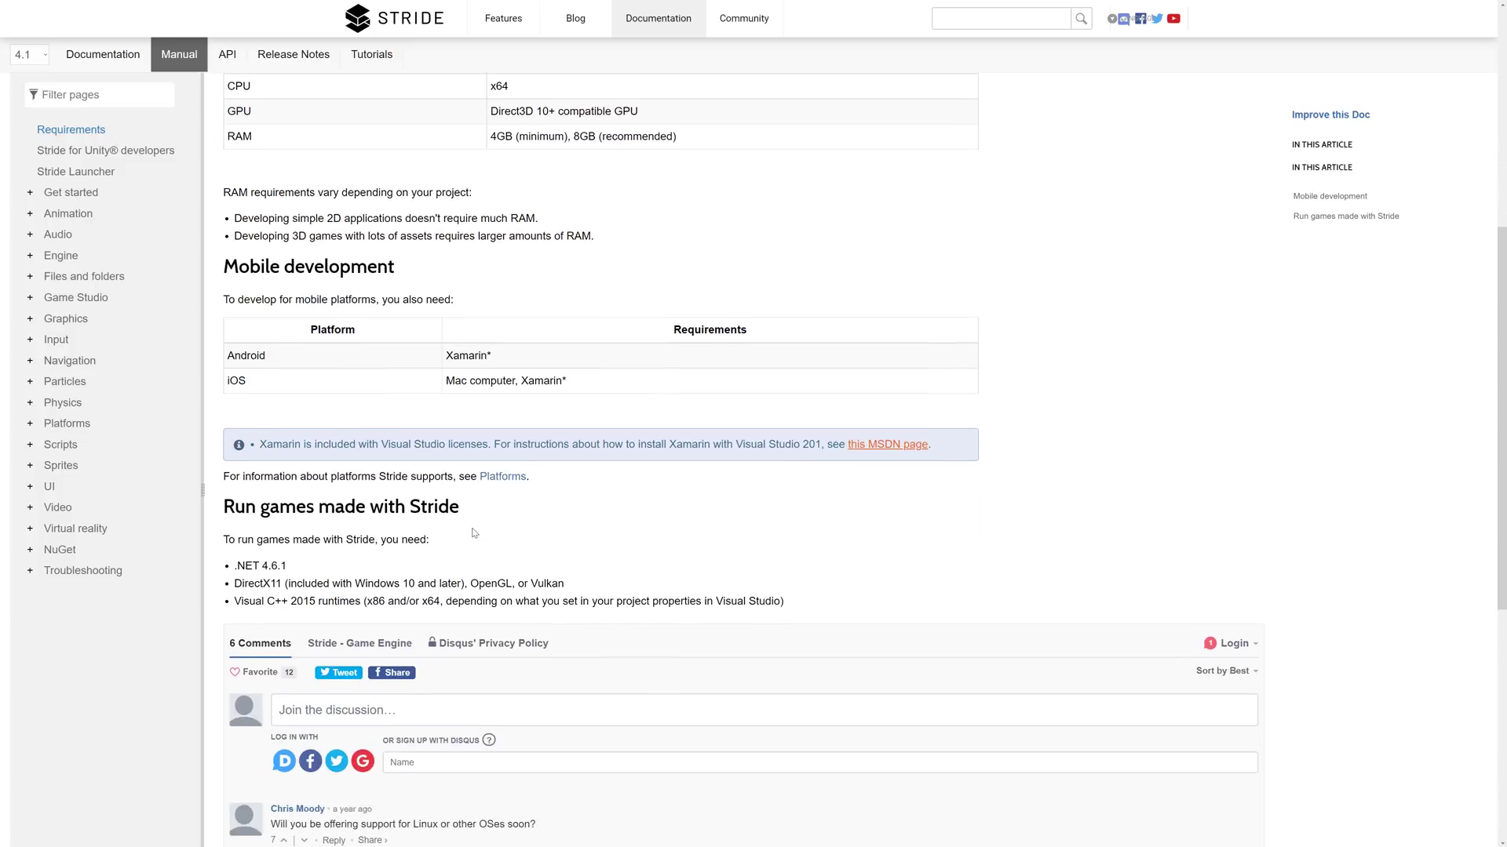
{"action": "scroll", "coordinate": [474, 526], "scroll_direction": "up", "scroll_amount": 7}
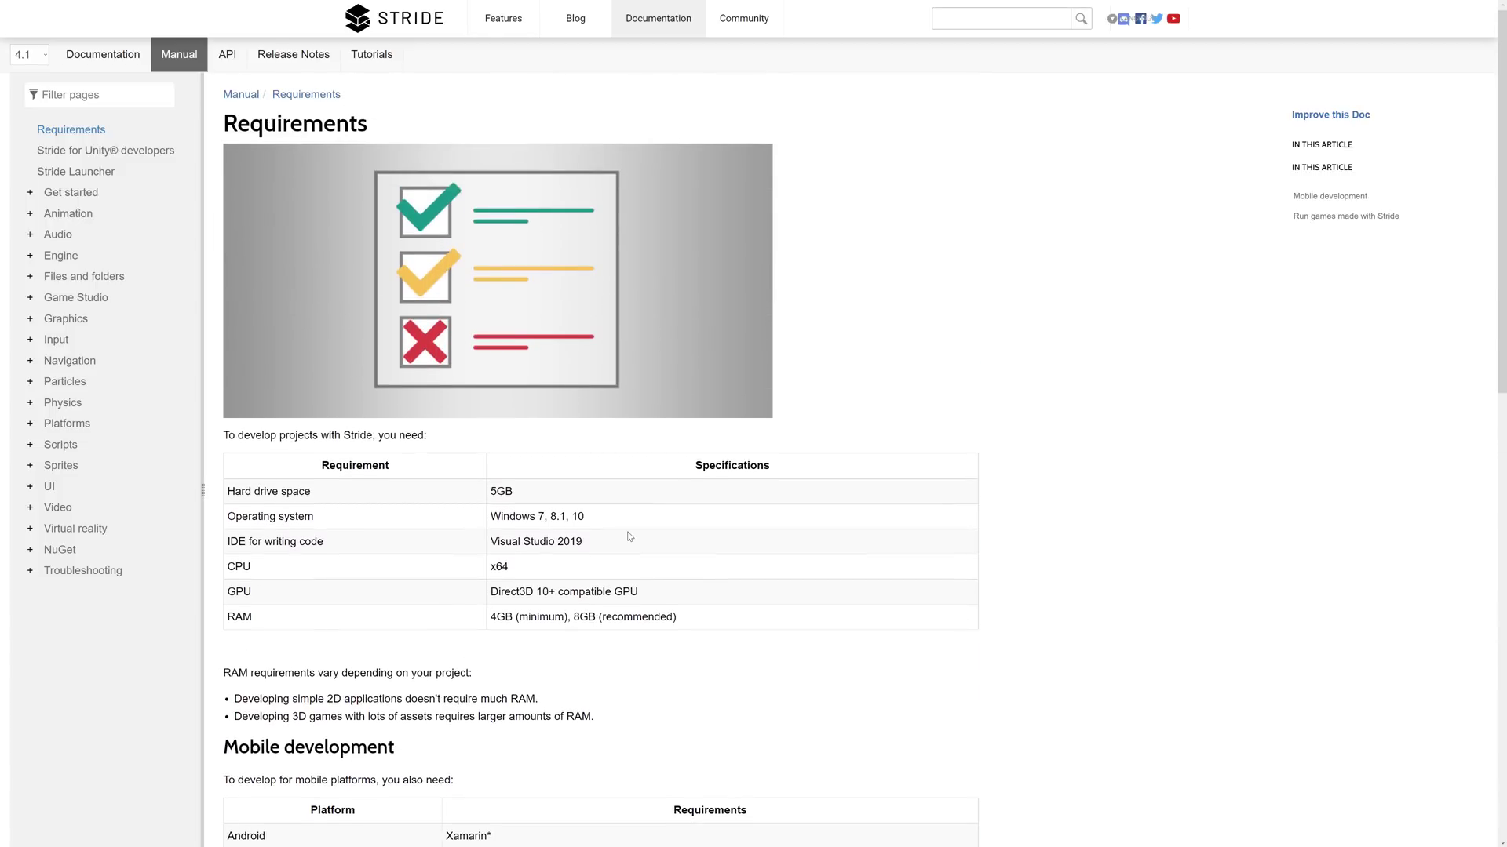
{"action": "left_click_drag", "start_coordinate": [603, 540], "coordinate": [478, 533]}
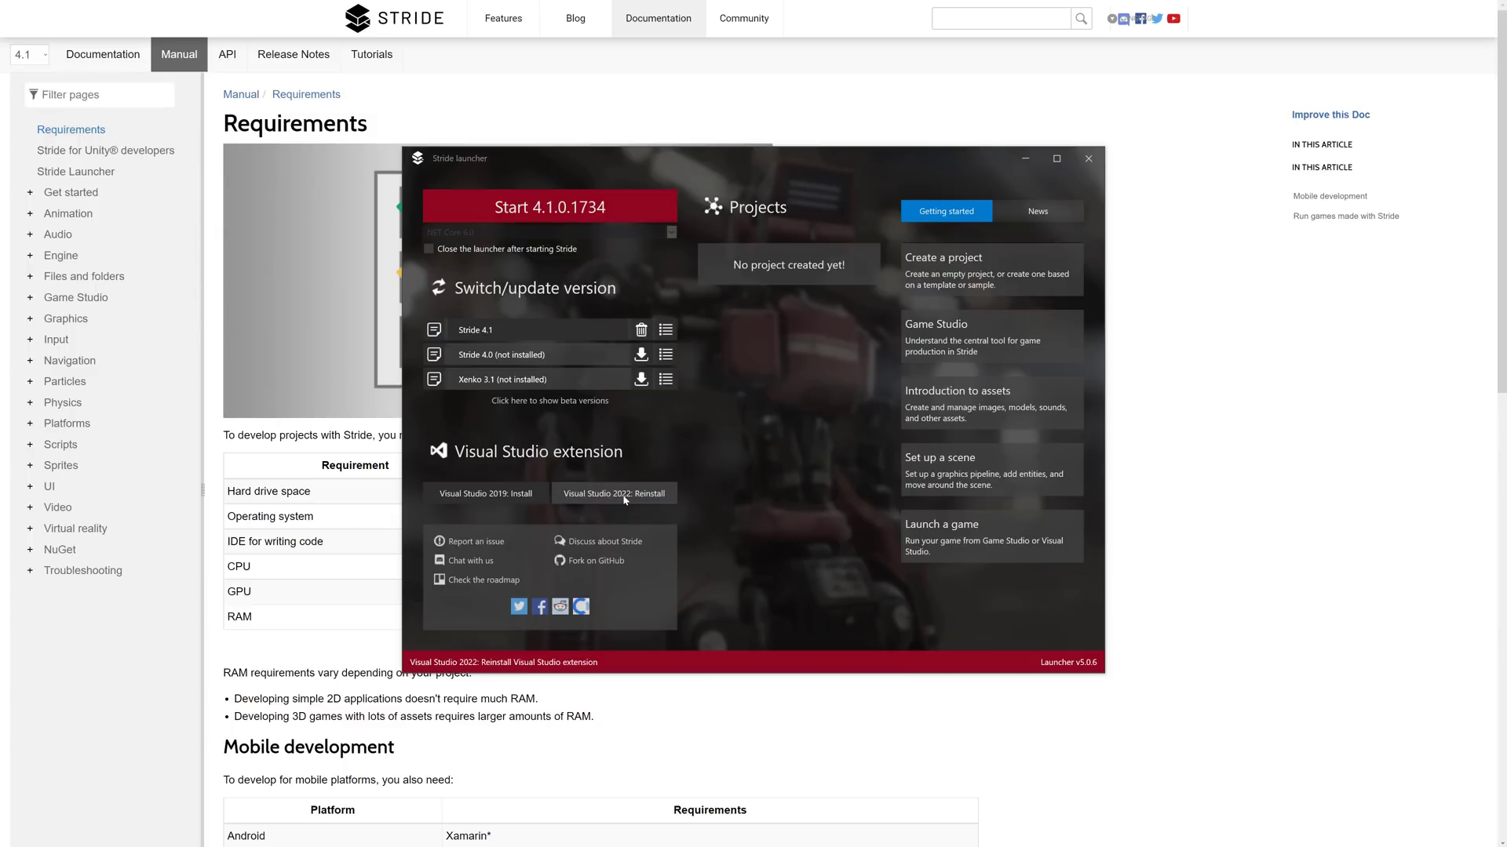
Start Game Studio 4.1.0.1734, list the Samples projects, then bring up the window switcher
{"action": "left_click", "coordinate": [562, 208]}
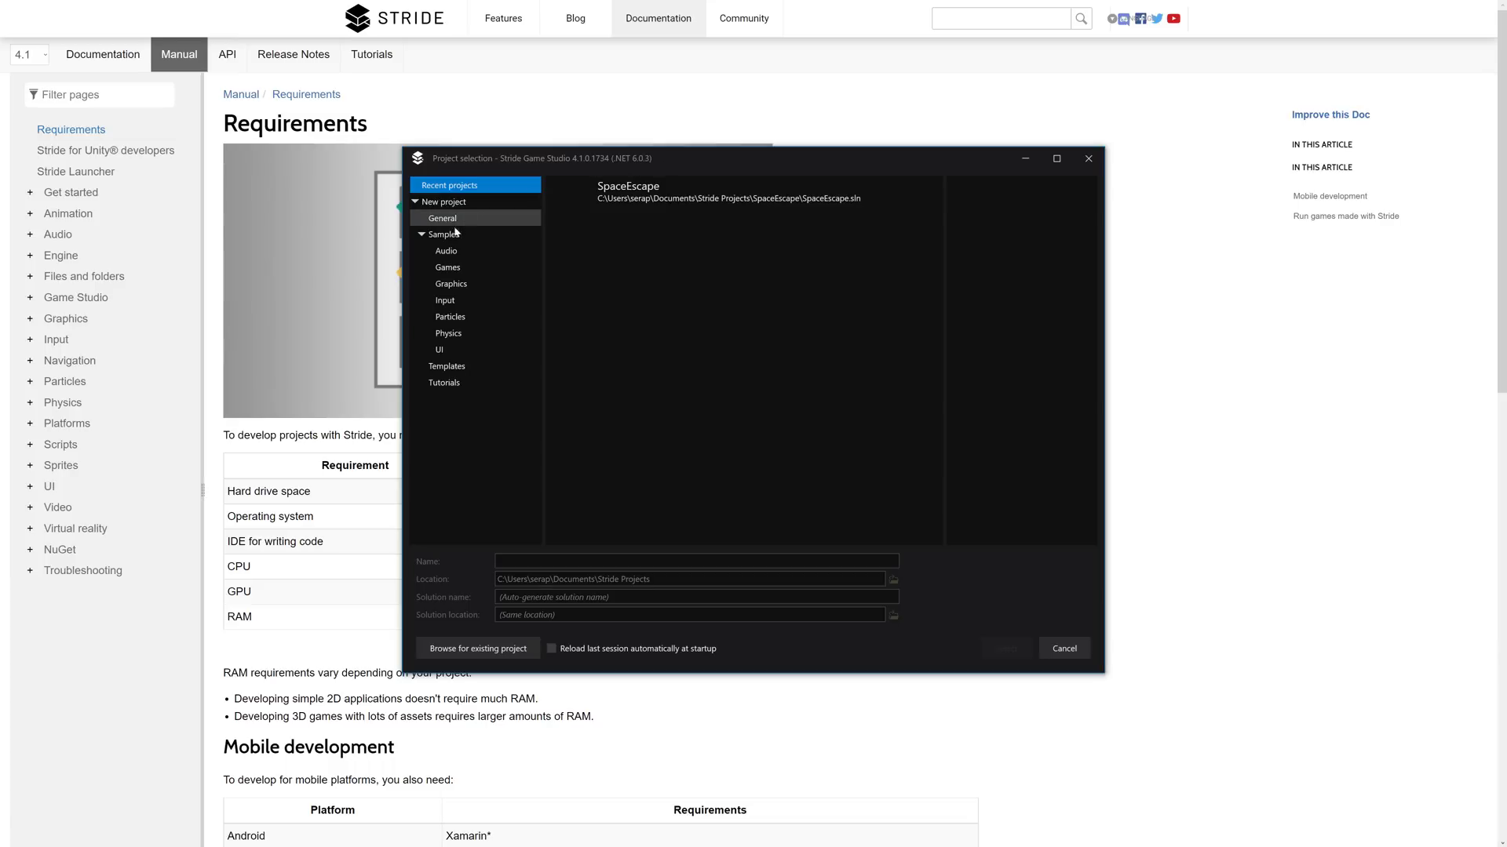
{"action": "left_click", "coordinate": [444, 235]}
{"action": "scroll", "coordinate": [732, 350], "scroll_direction": "down", "scroll_amount": 3}
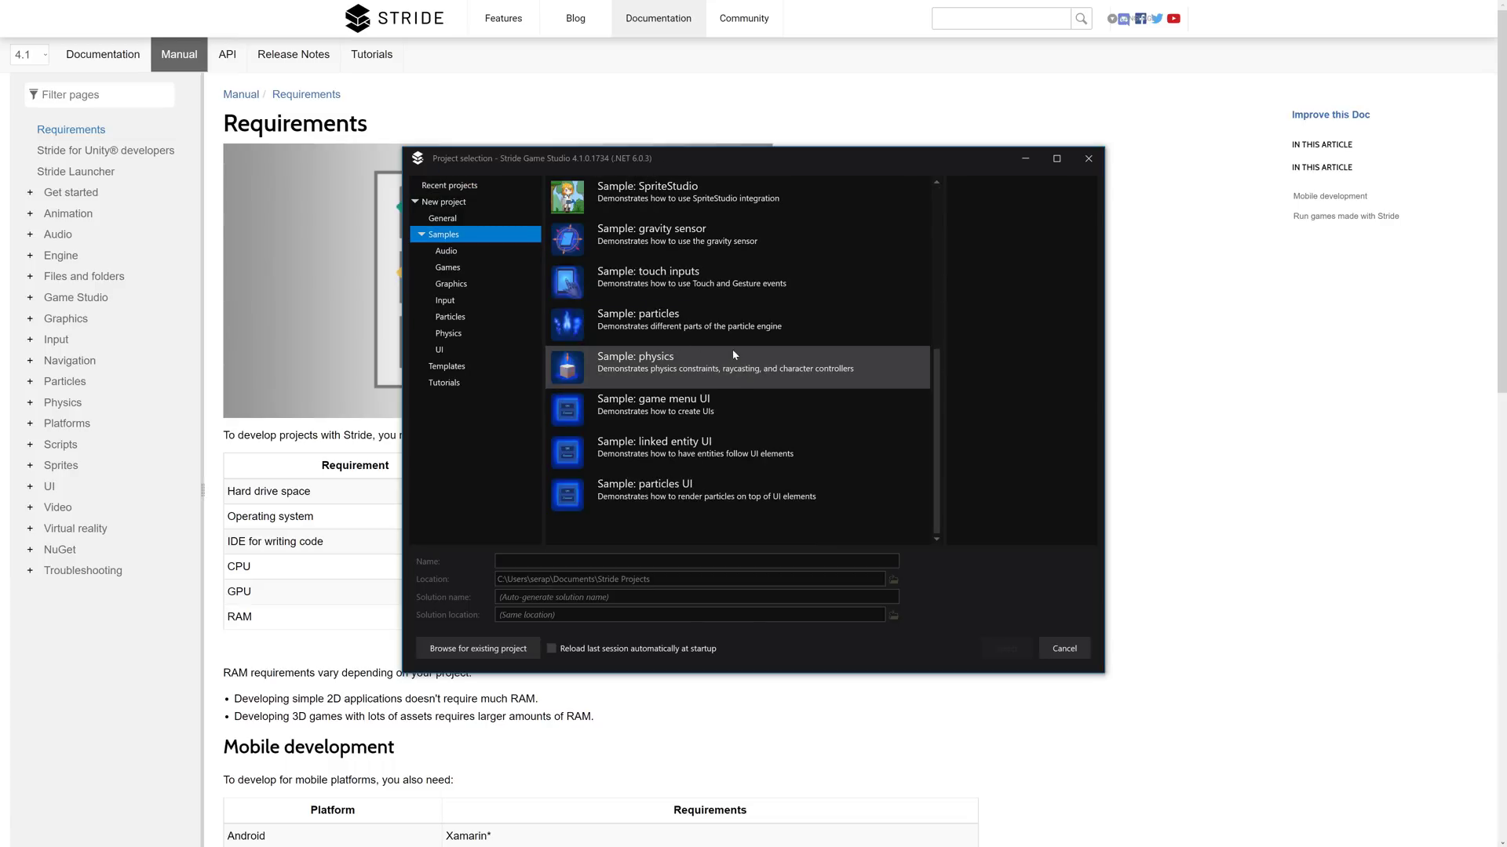
{"action": "scroll", "coordinate": [732, 350], "scroll_direction": "up", "scroll_amount": 3}
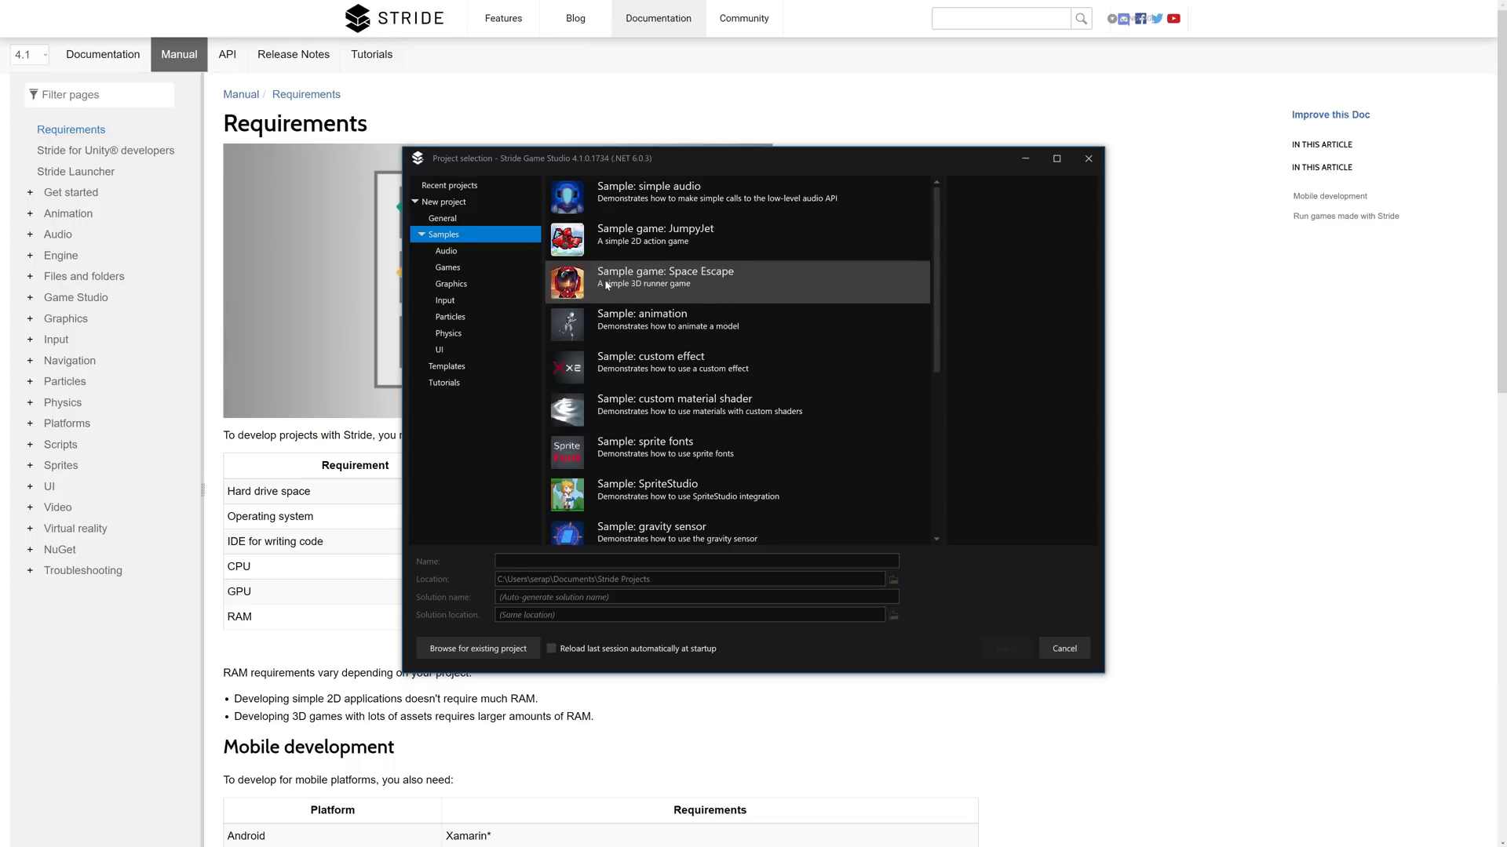
{"action": "key", "text": "alt+Tab"}
{"action": "key", "text": "alt+Tab"}
{"action": "key", "text": "alt+Tab"}
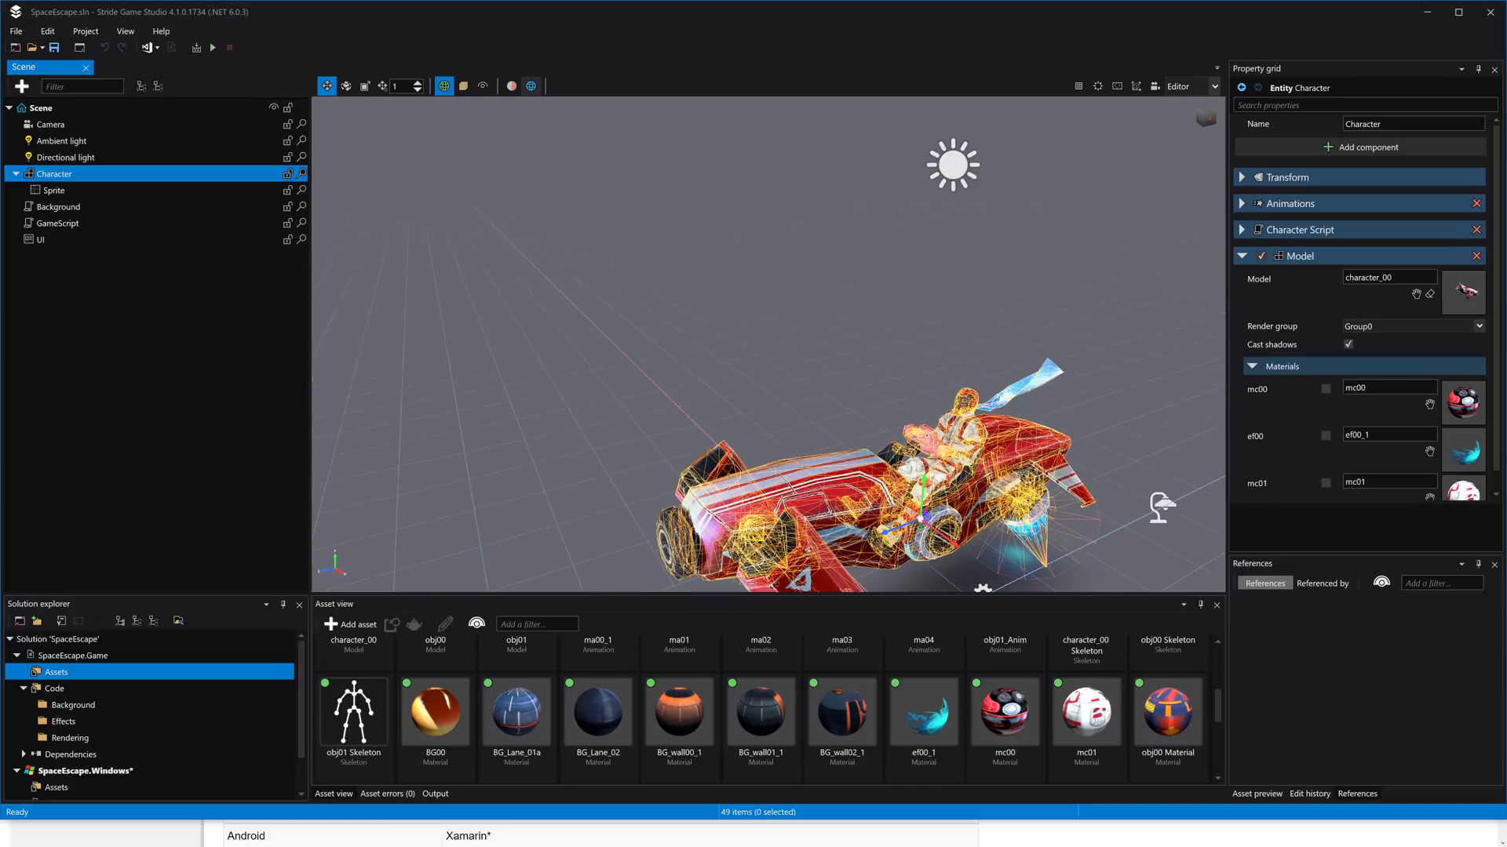
Inspect the GameScript entity's properties and the four C# scripts in the Code folder
{"action": "left_click_drag", "start_coordinate": [942, 353], "coordinate": [841, 353], "text": "alt"}
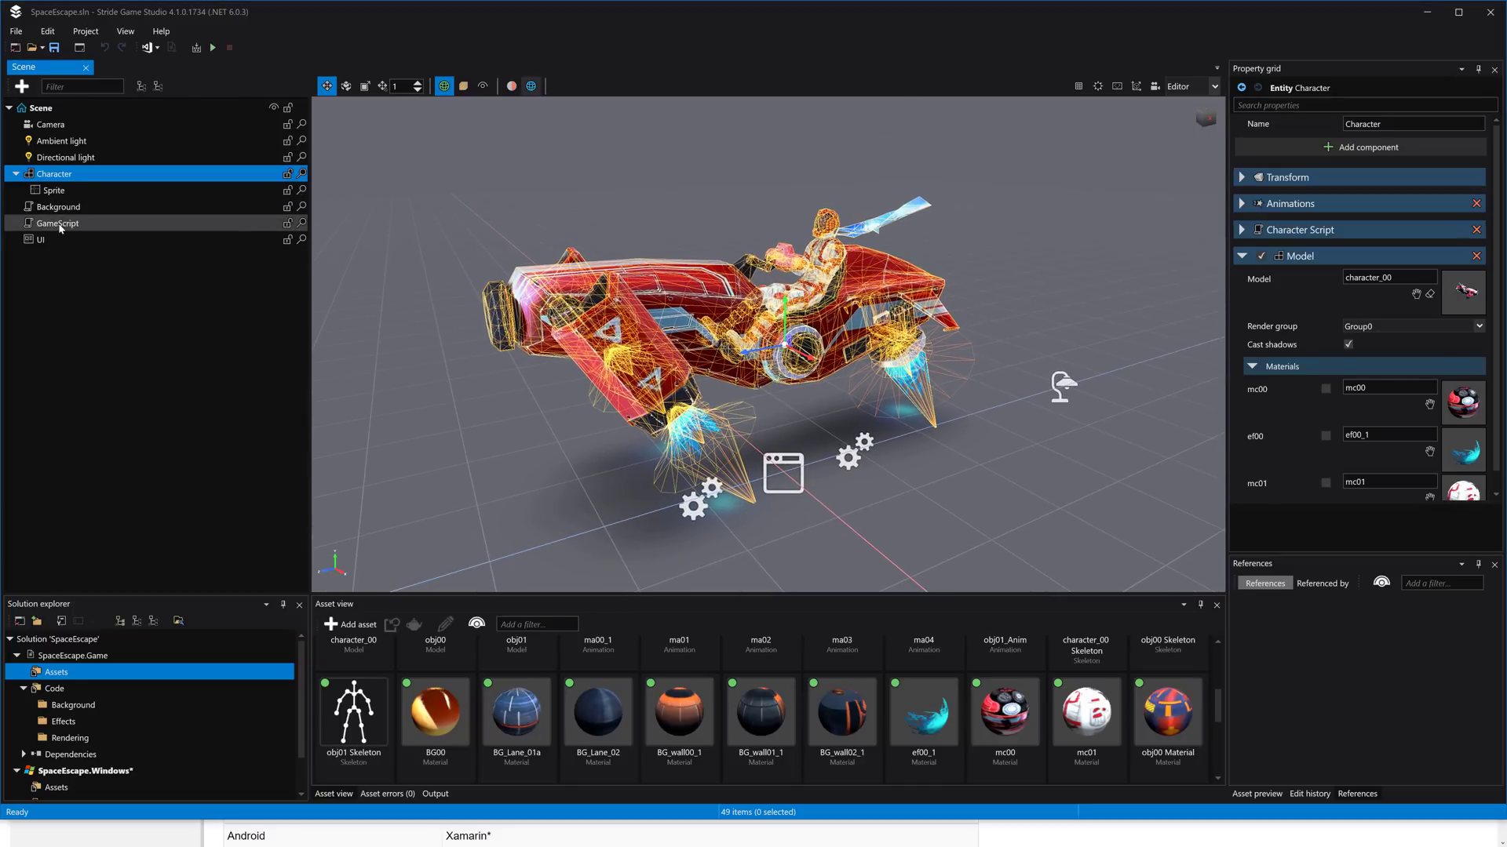
{"action": "left_click", "coordinate": [161, 224]}
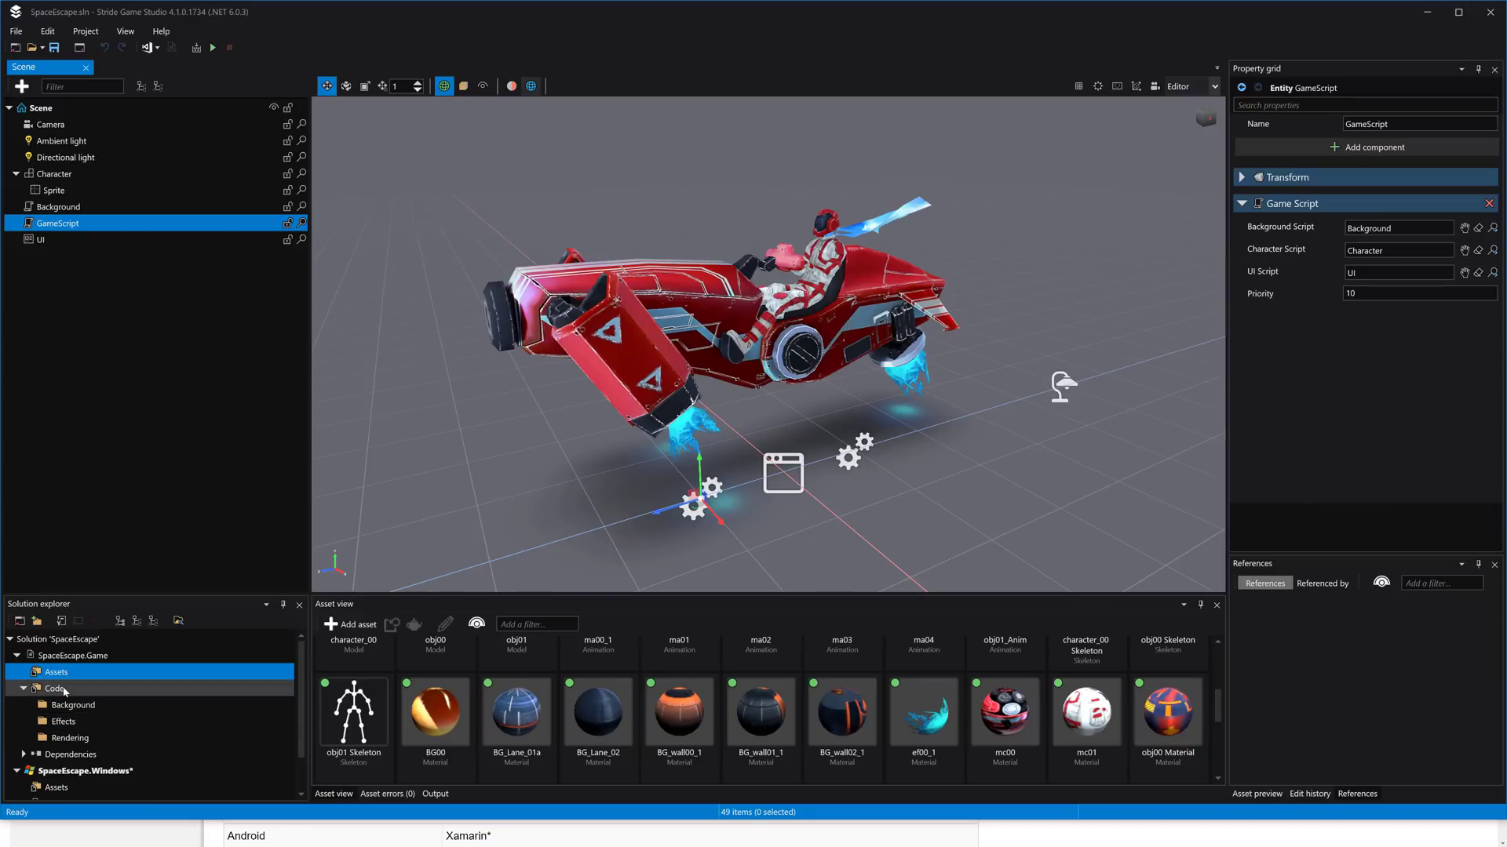
{"action": "left_click", "coordinate": [71, 688]}
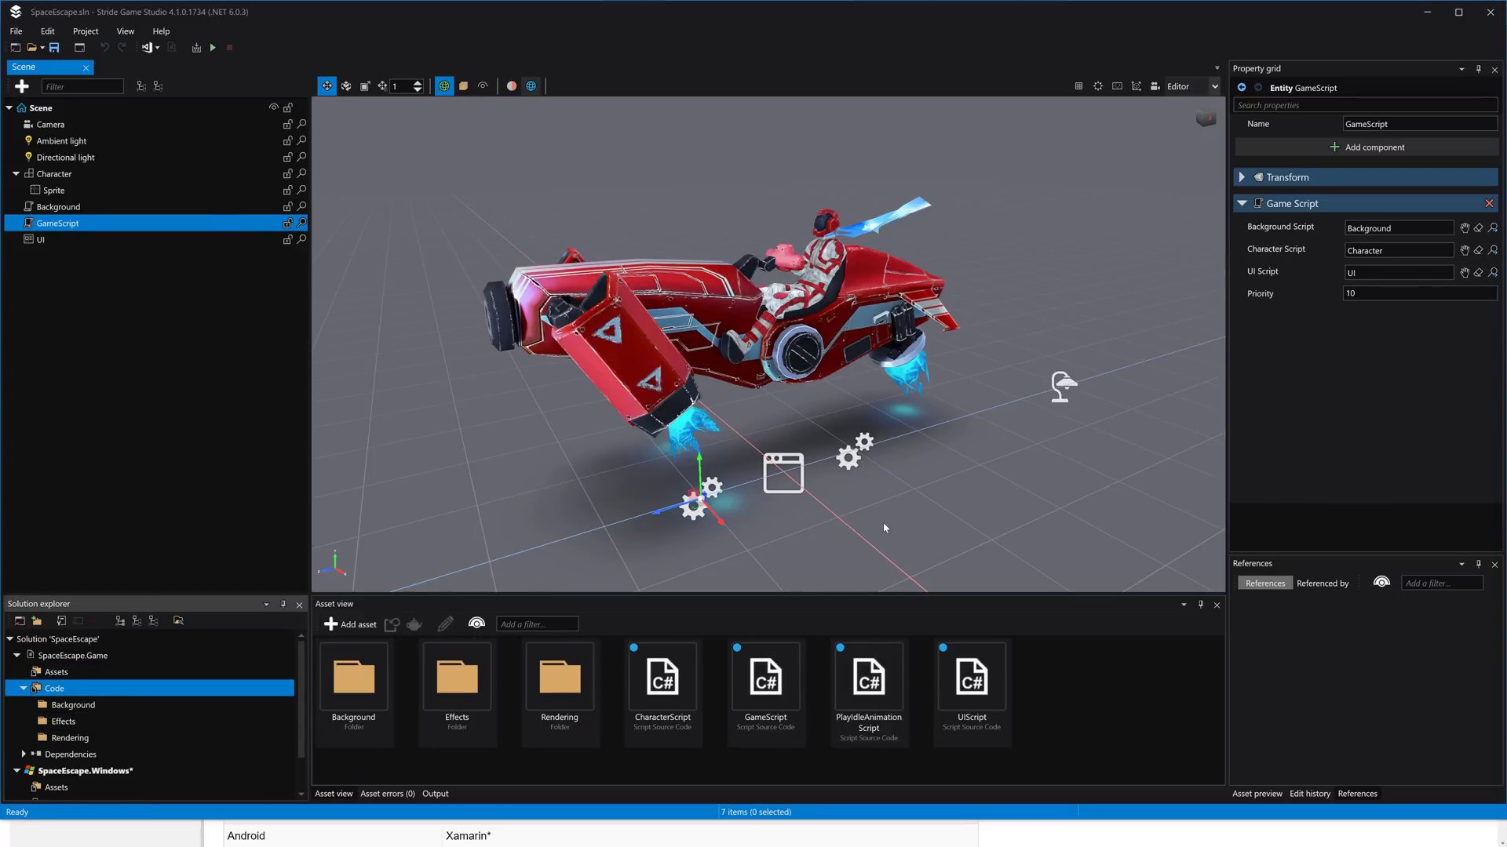
Browse the New project dialog's General, Templates and Tutorials lists, then close it
{"action": "key", "text": "ctrl+shift+n"}
{"action": "scroll", "coordinate": [679, 448], "scroll_direction": "up", "scroll_amount": 5}
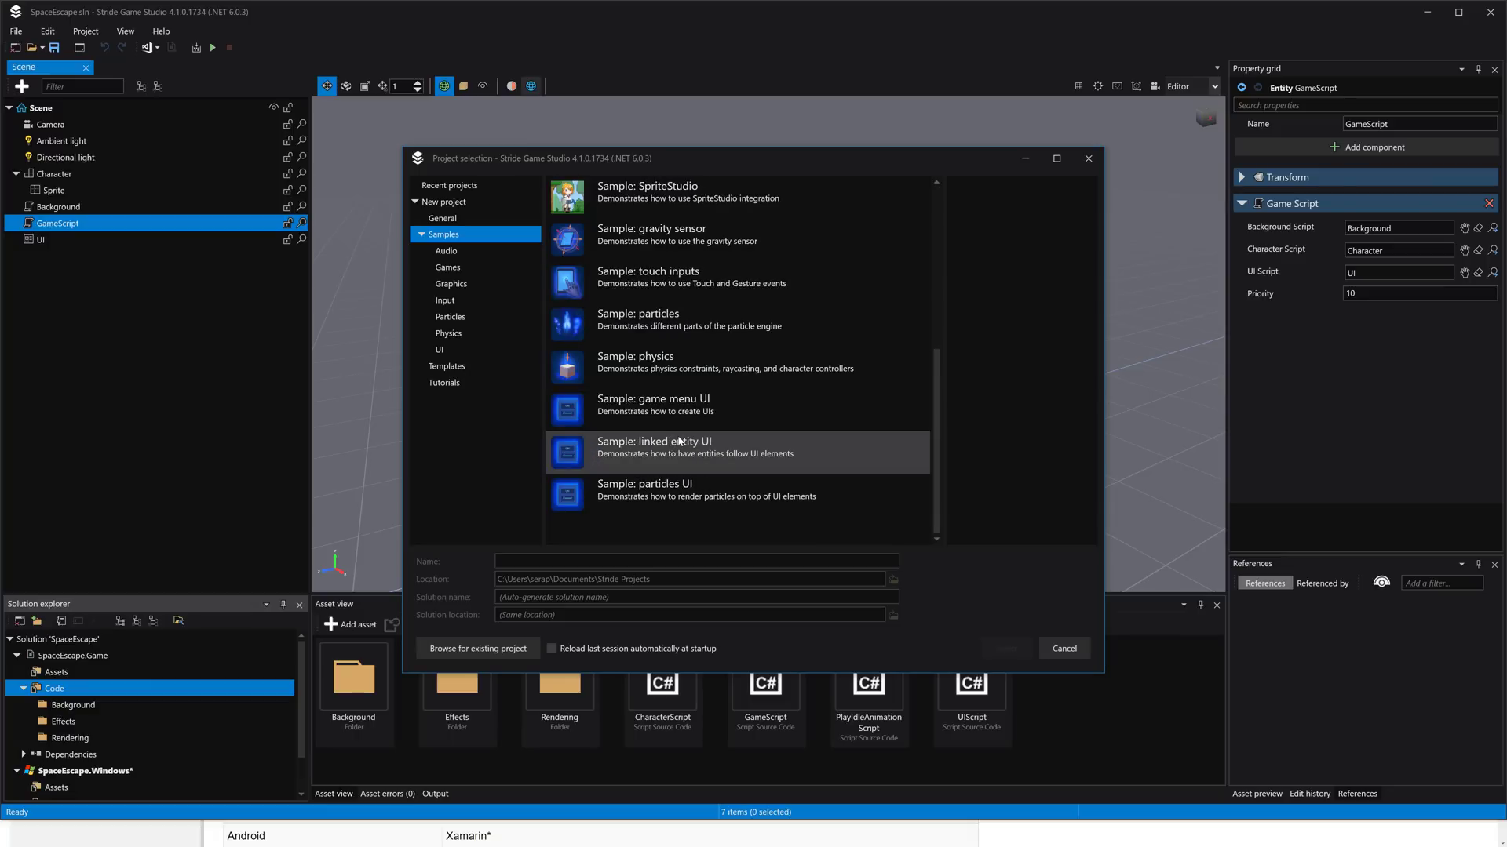
{"action": "left_click", "coordinate": [471, 218]}
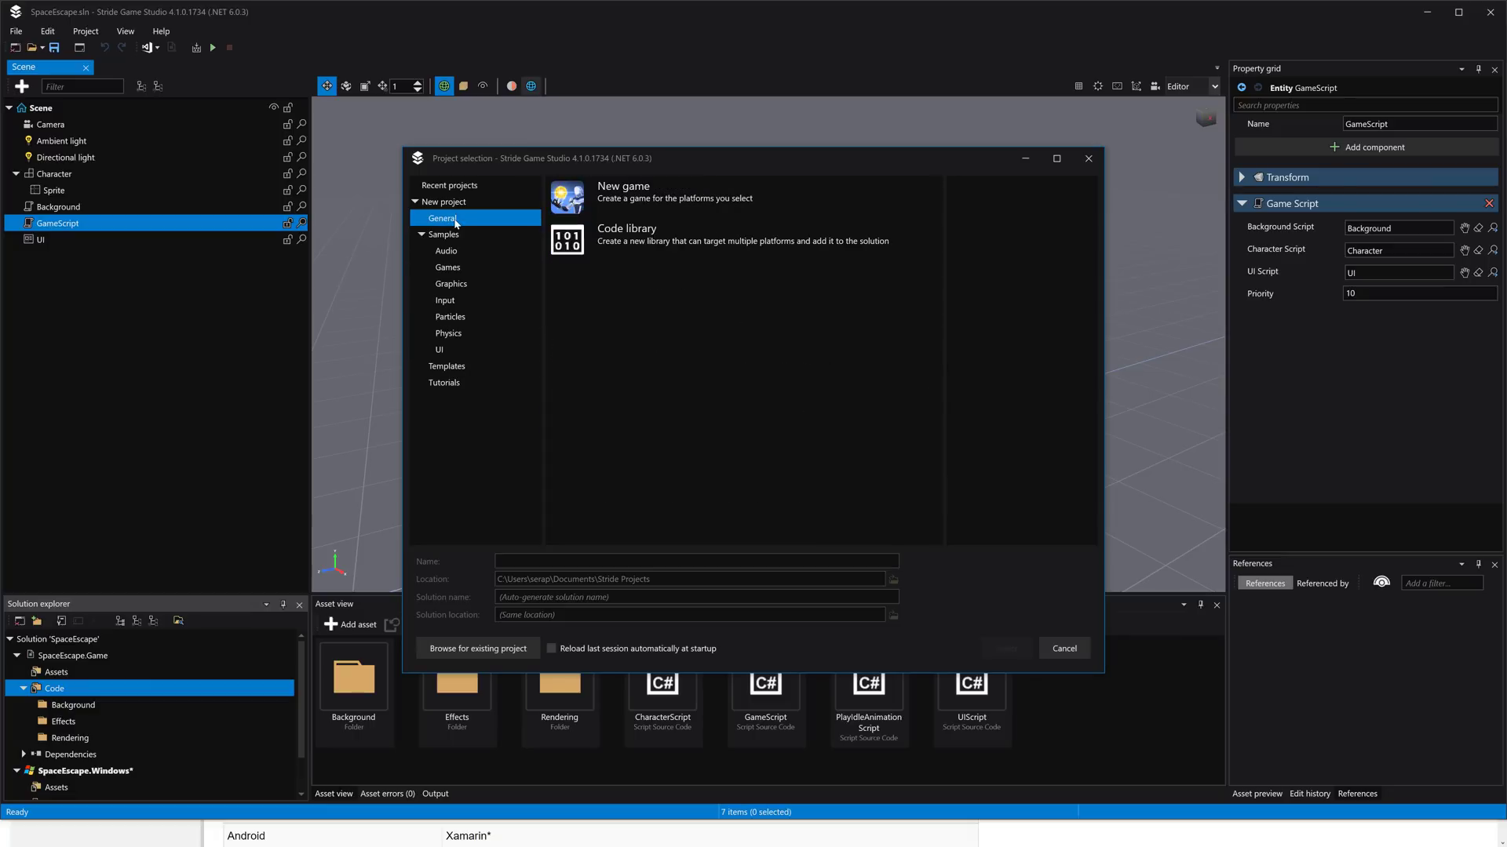
{"action": "left_click", "coordinate": [463, 367]}
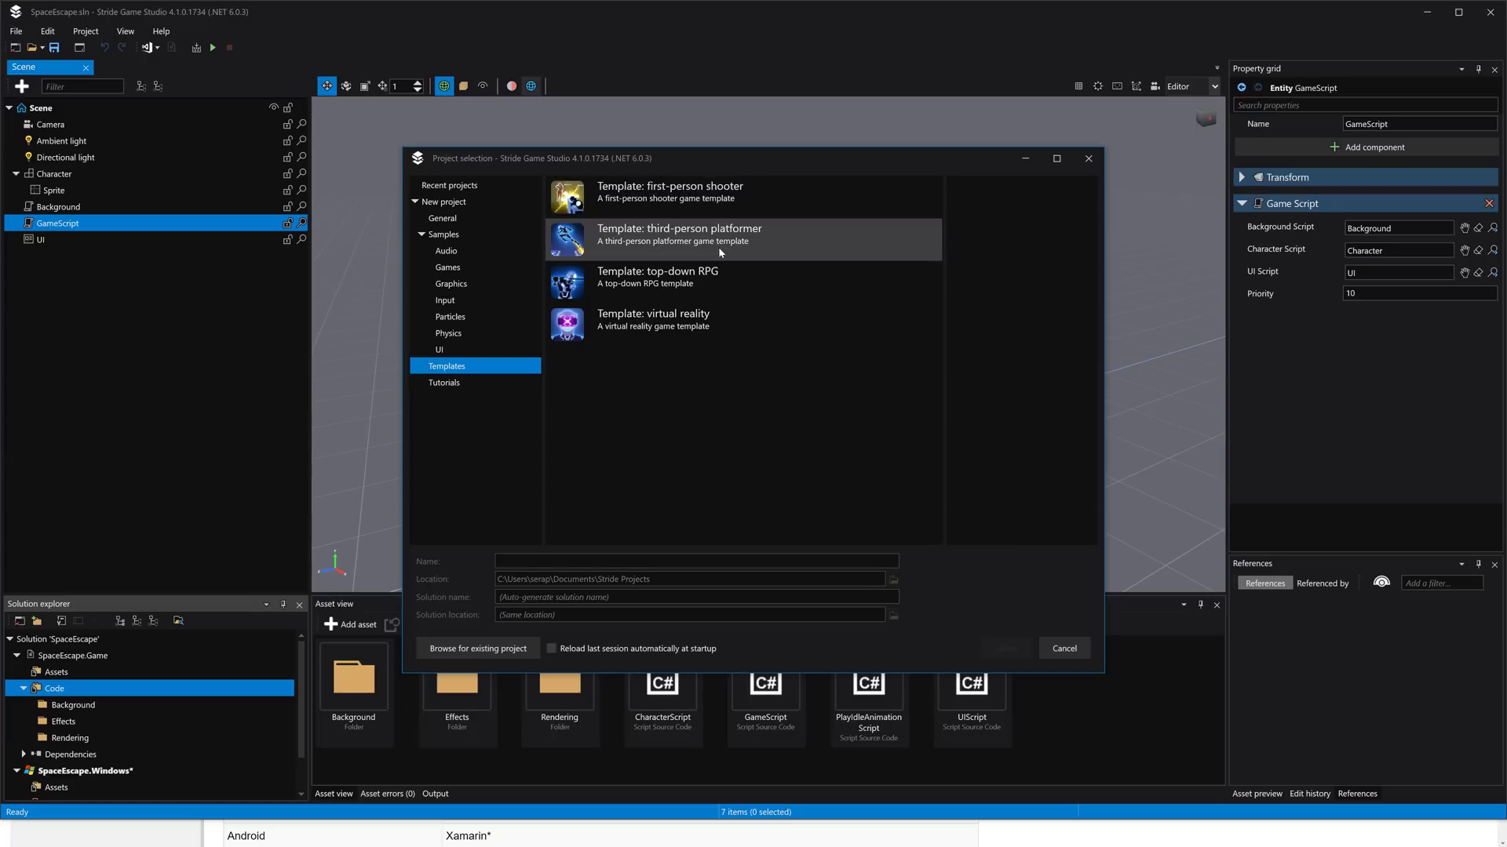
{"action": "left_click", "coordinate": [444, 383]}
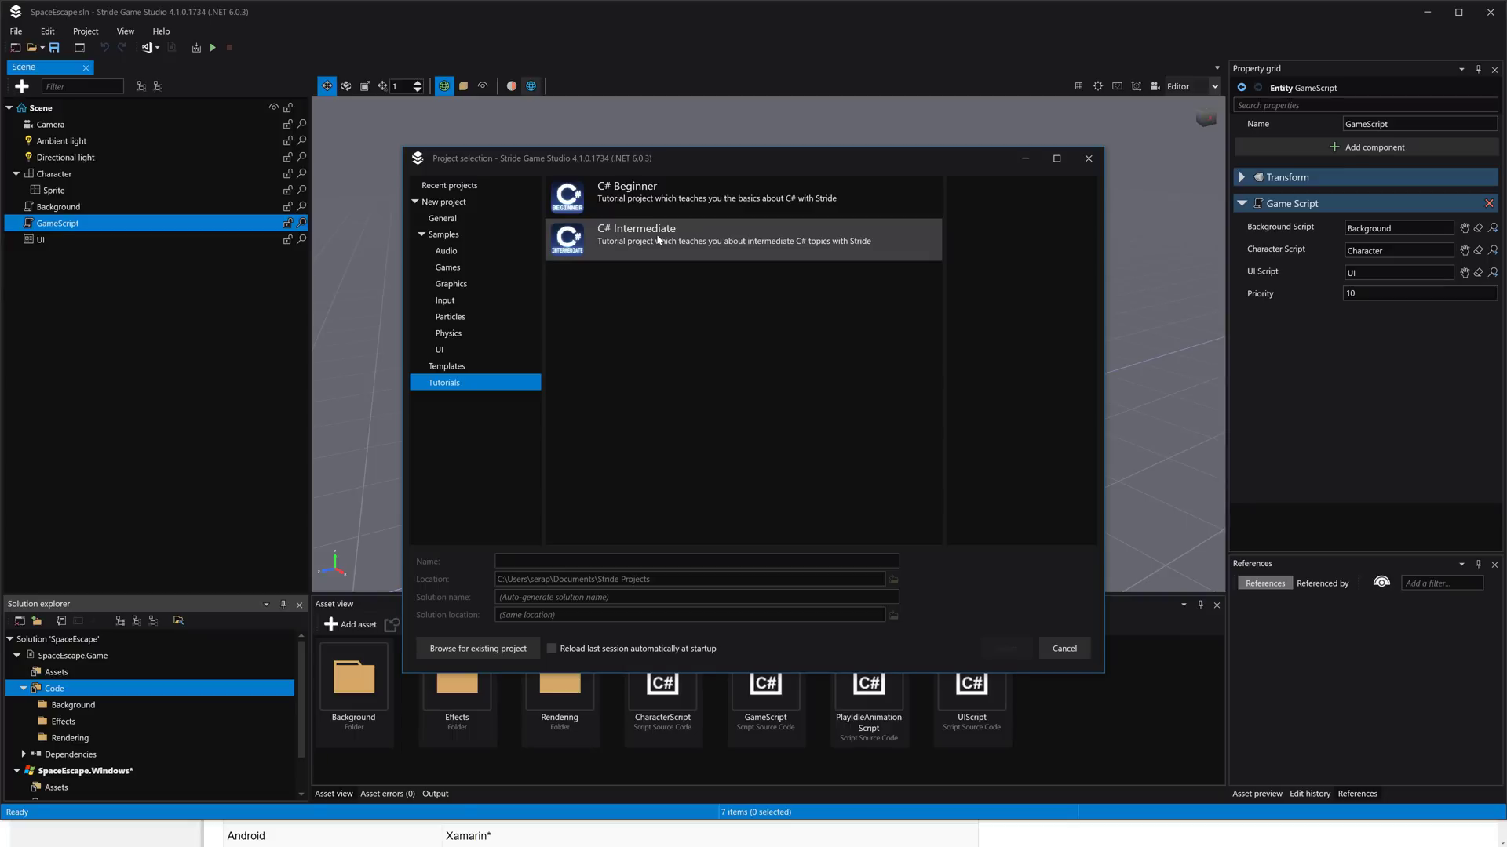
{"action": "left_click", "coordinate": [1088, 159]}
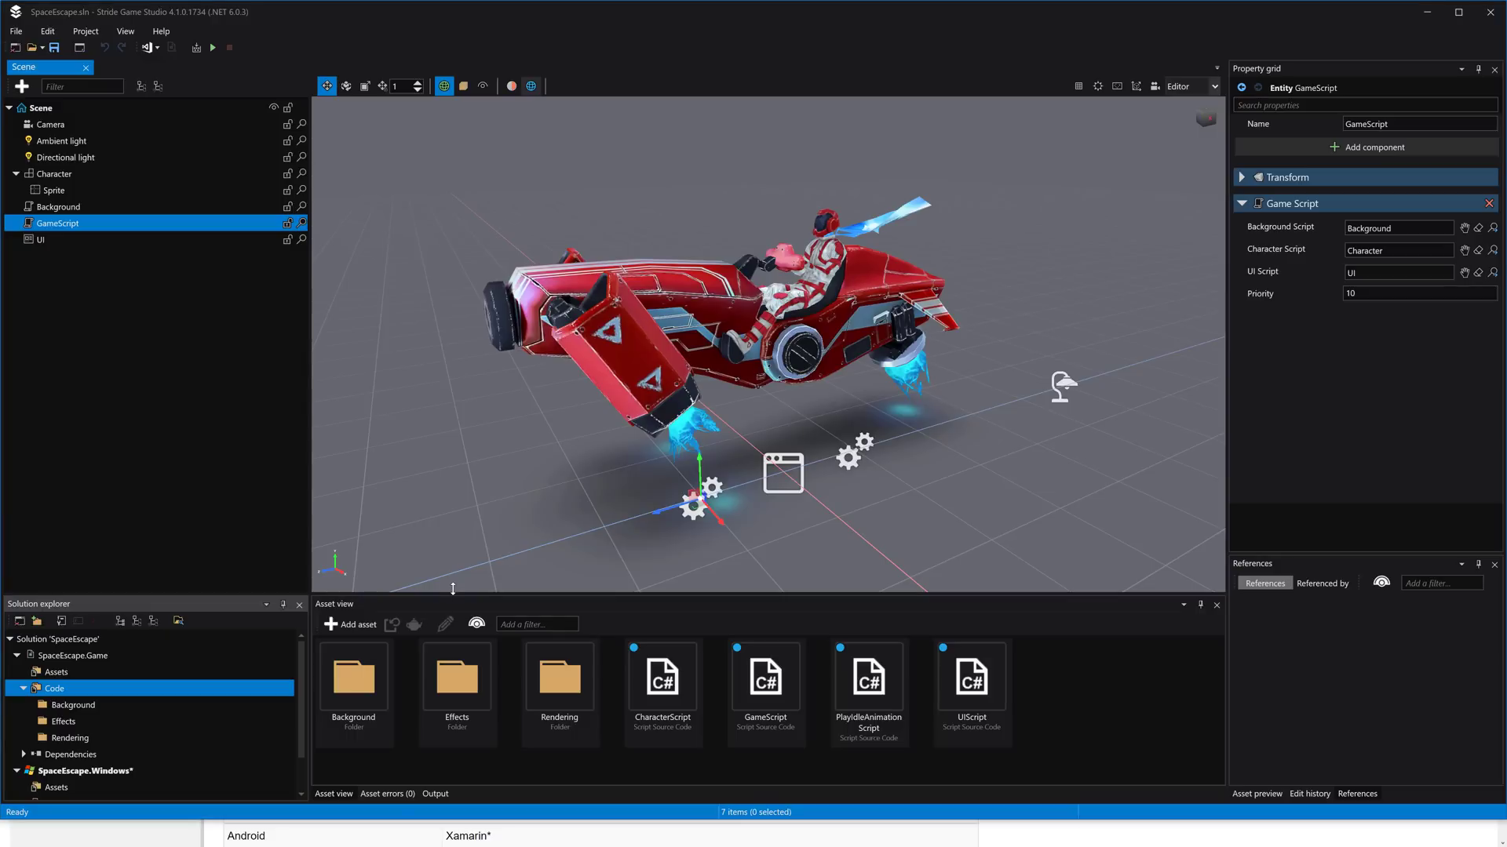
Return to Opera, go from the Stride homepage to the Blog, and scroll through its release posts
{"action": "key", "text": "alt+Tab"}
{"action": "key", "text": "alt+Tab"}
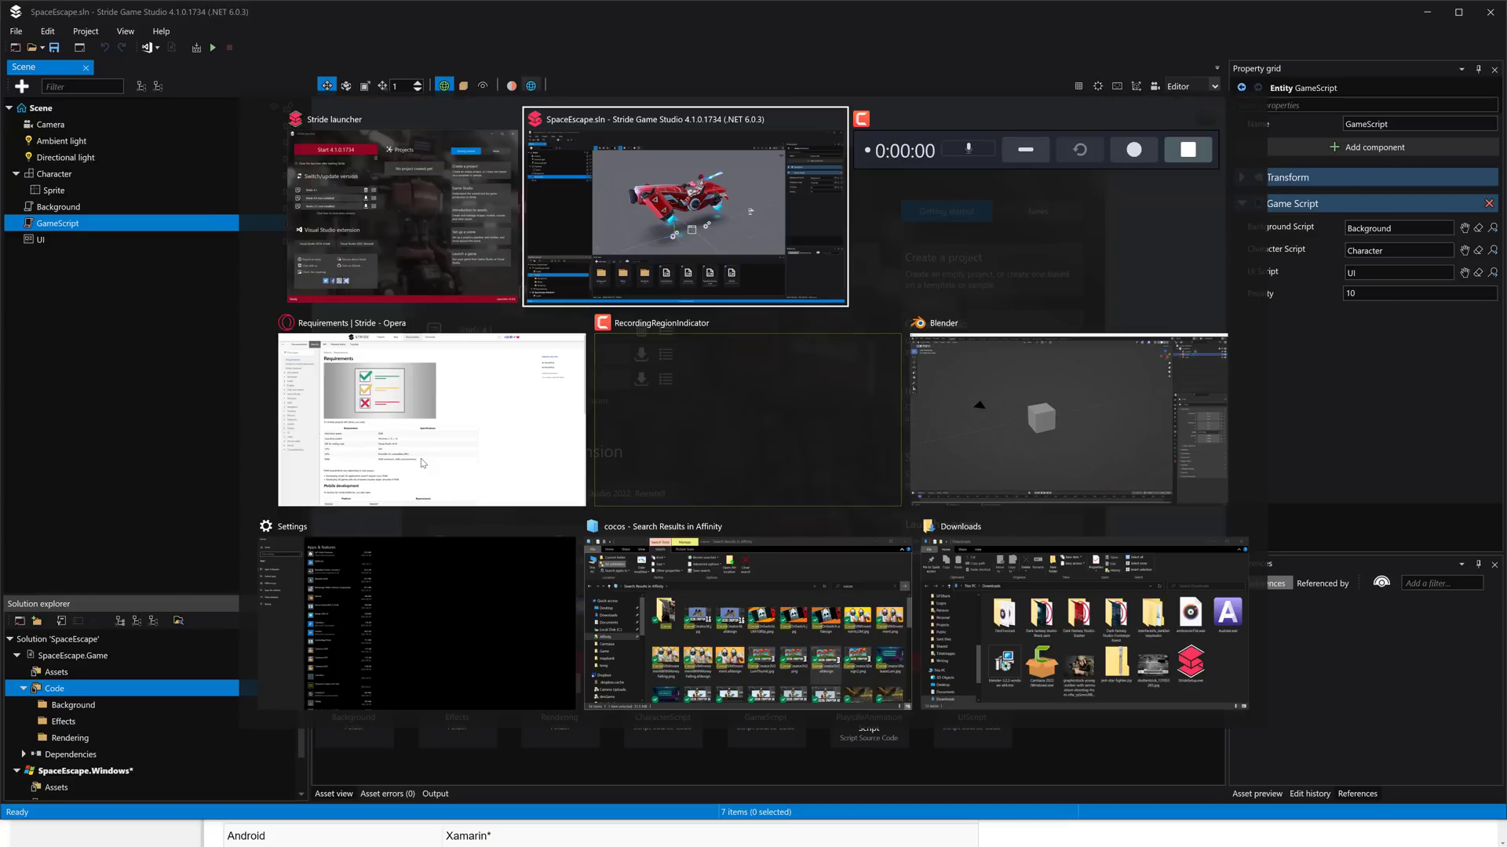
{"action": "left_click", "coordinate": [423, 463]}
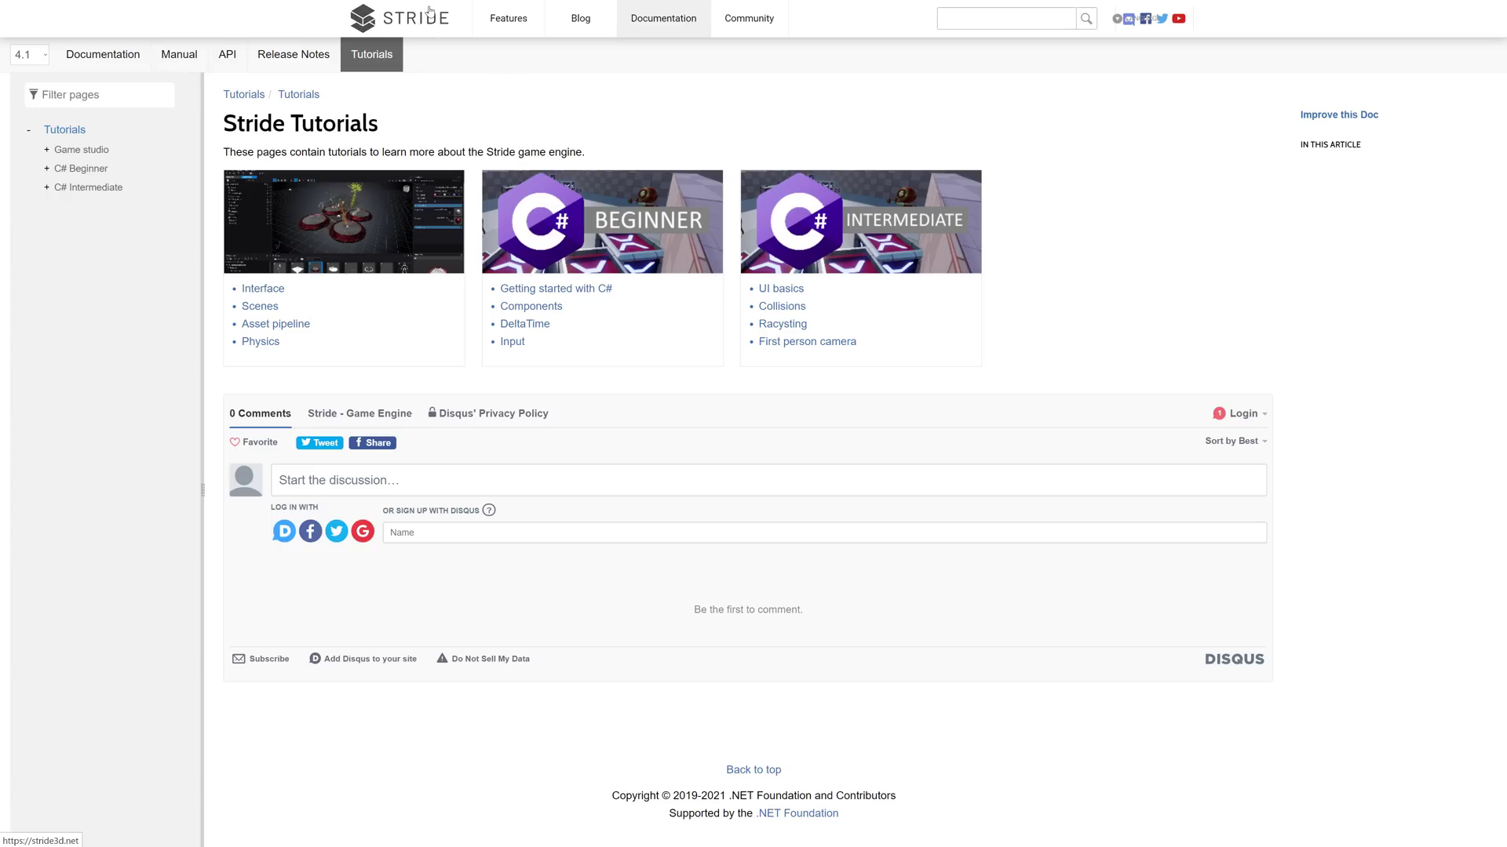
{"action": "left_click", "coordinate": [364, 17]}
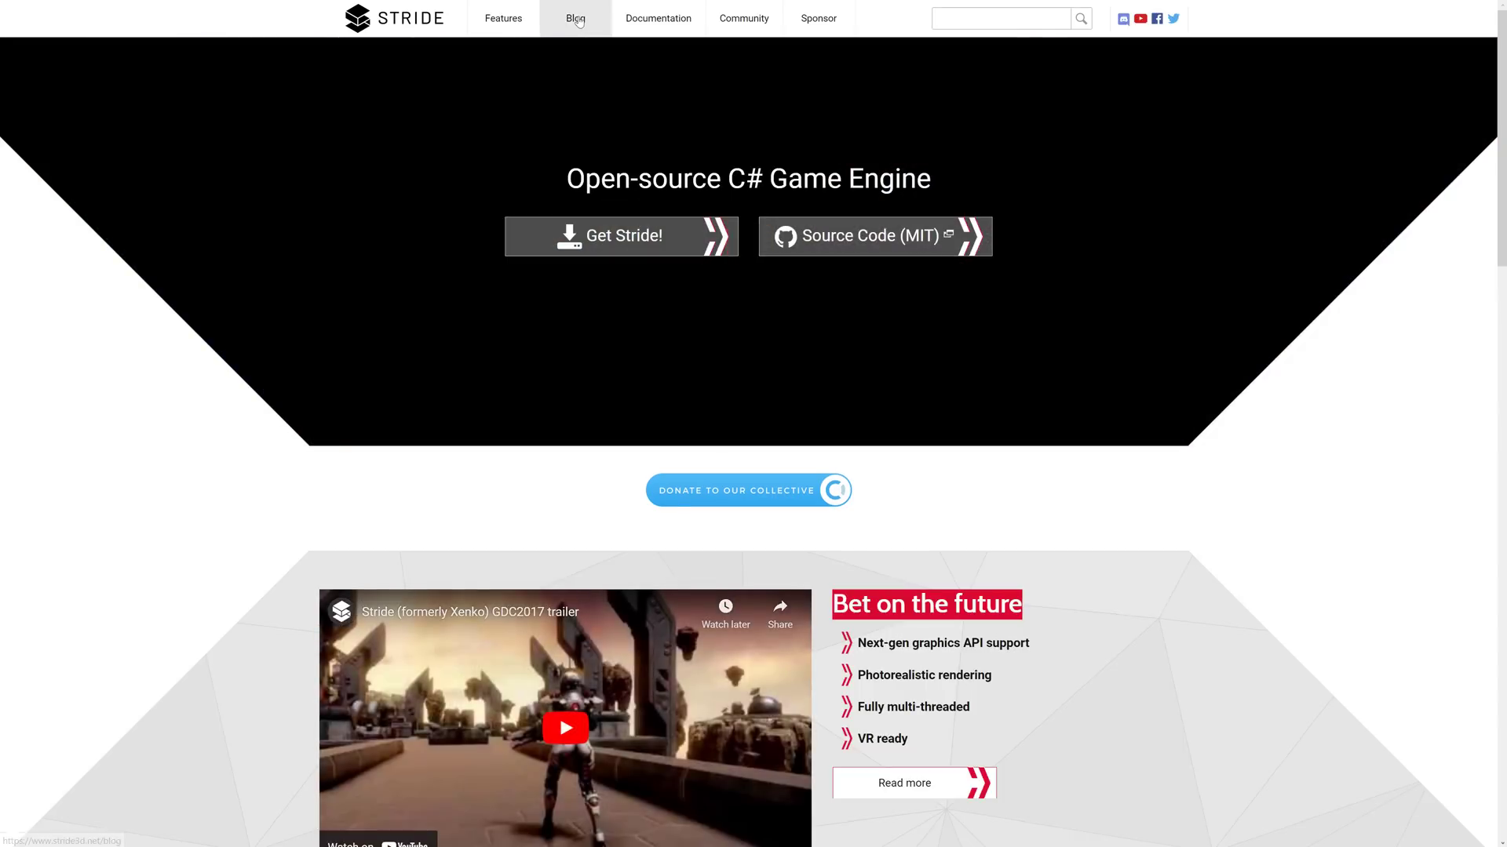
{"action": "left_click", "coordinate": [577, 19]}
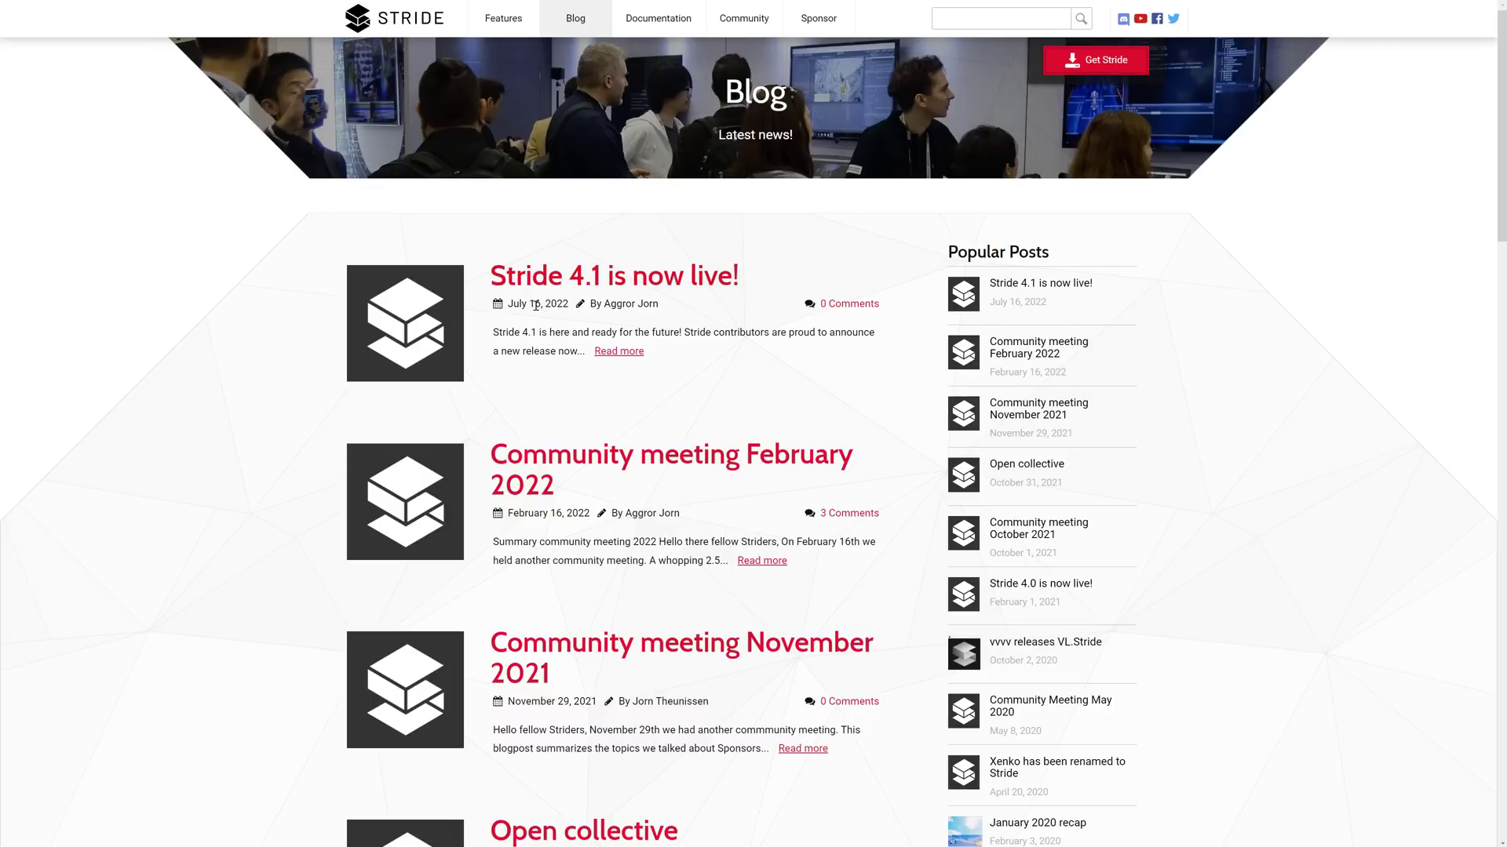
{"action": "scroll", "coordinate": [536, 305], "scroll_direction": "down", "scroll_amount": 8}
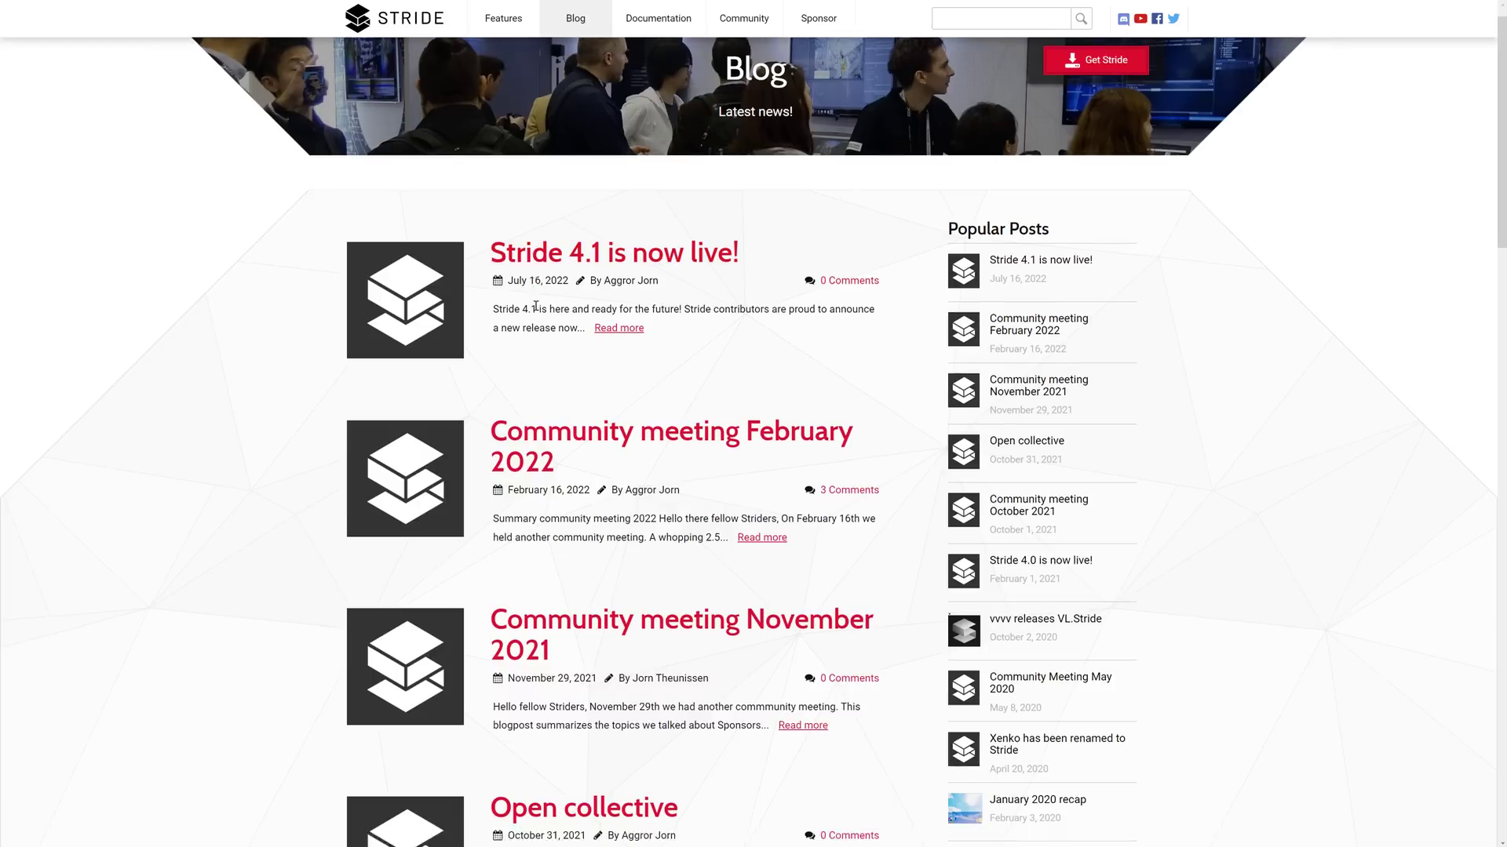
{"action": "scroll", "coordinate": [536, 305], "scroll_direction": "down", "scroll_amount": 1}
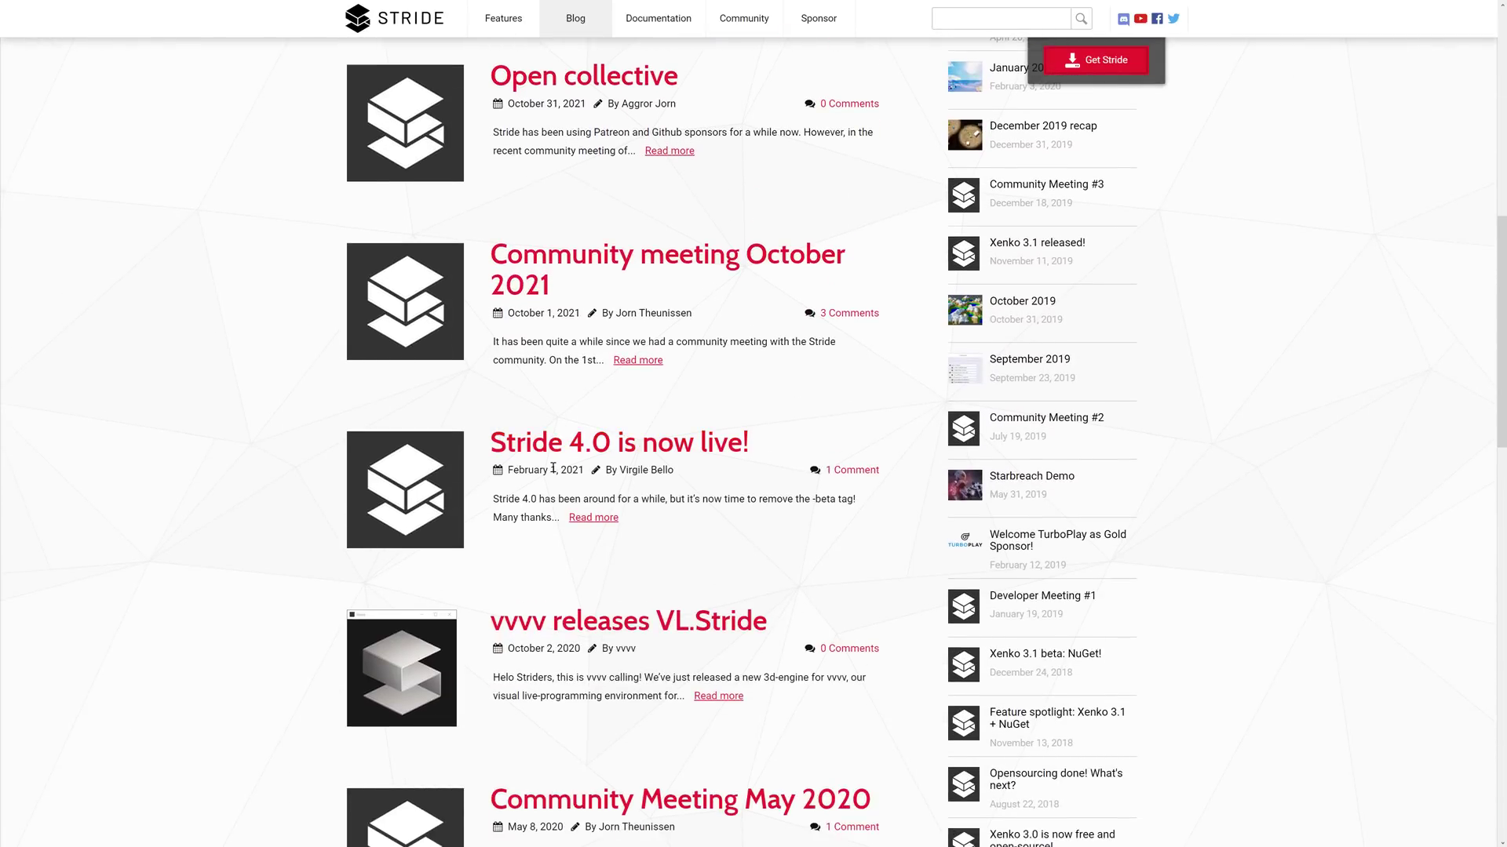
{"action": "scroll", "coordinate": [553, 469], "scroll_direction": "up", "scroll_amount": 7}
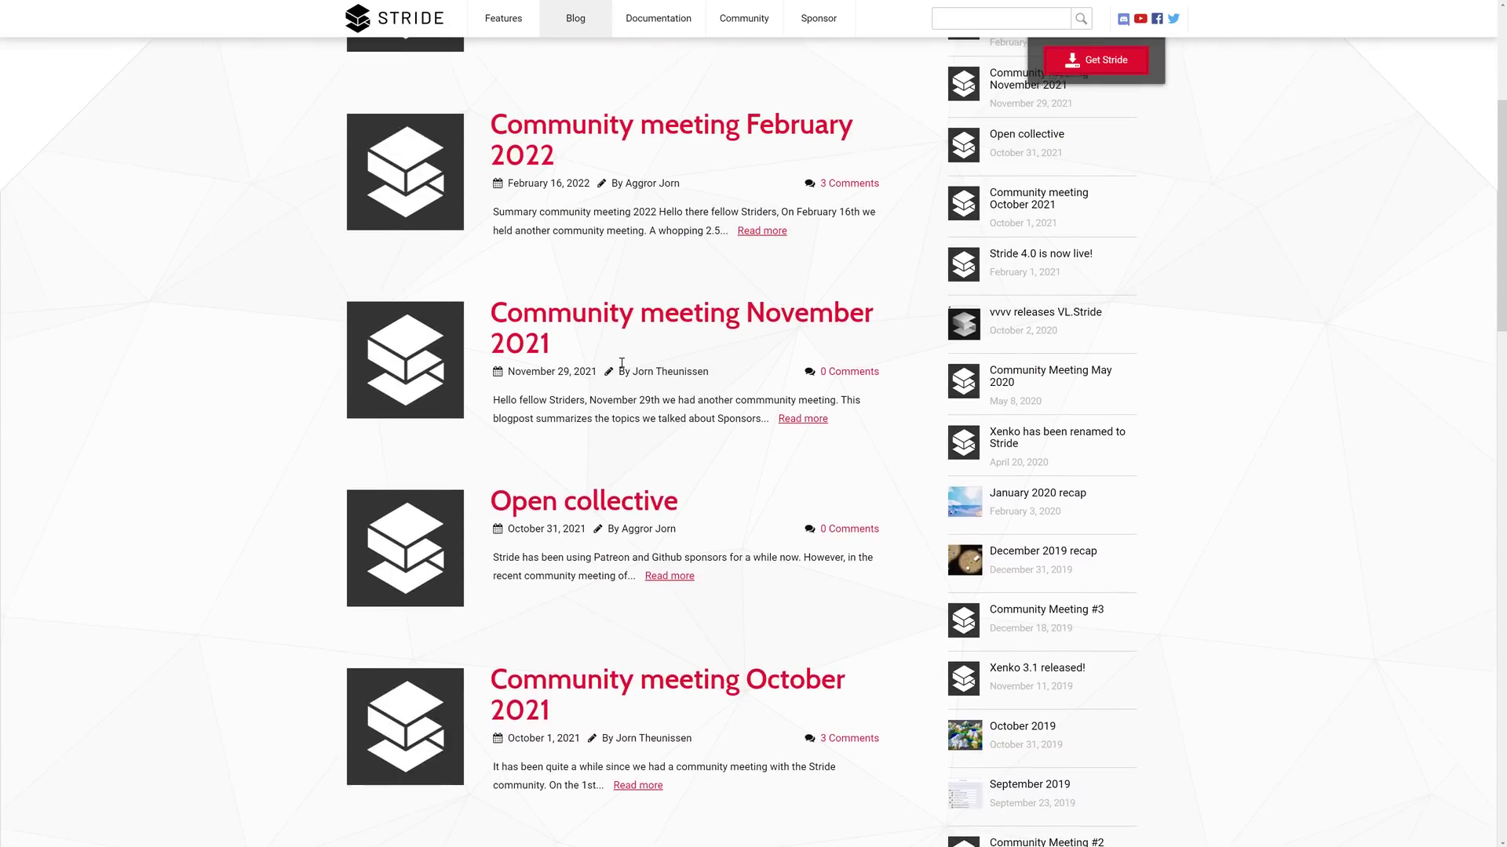
{"action": "scroll", "coordinate": [615, 297], "scroll_direction": "up", "scroll_amount": 2}
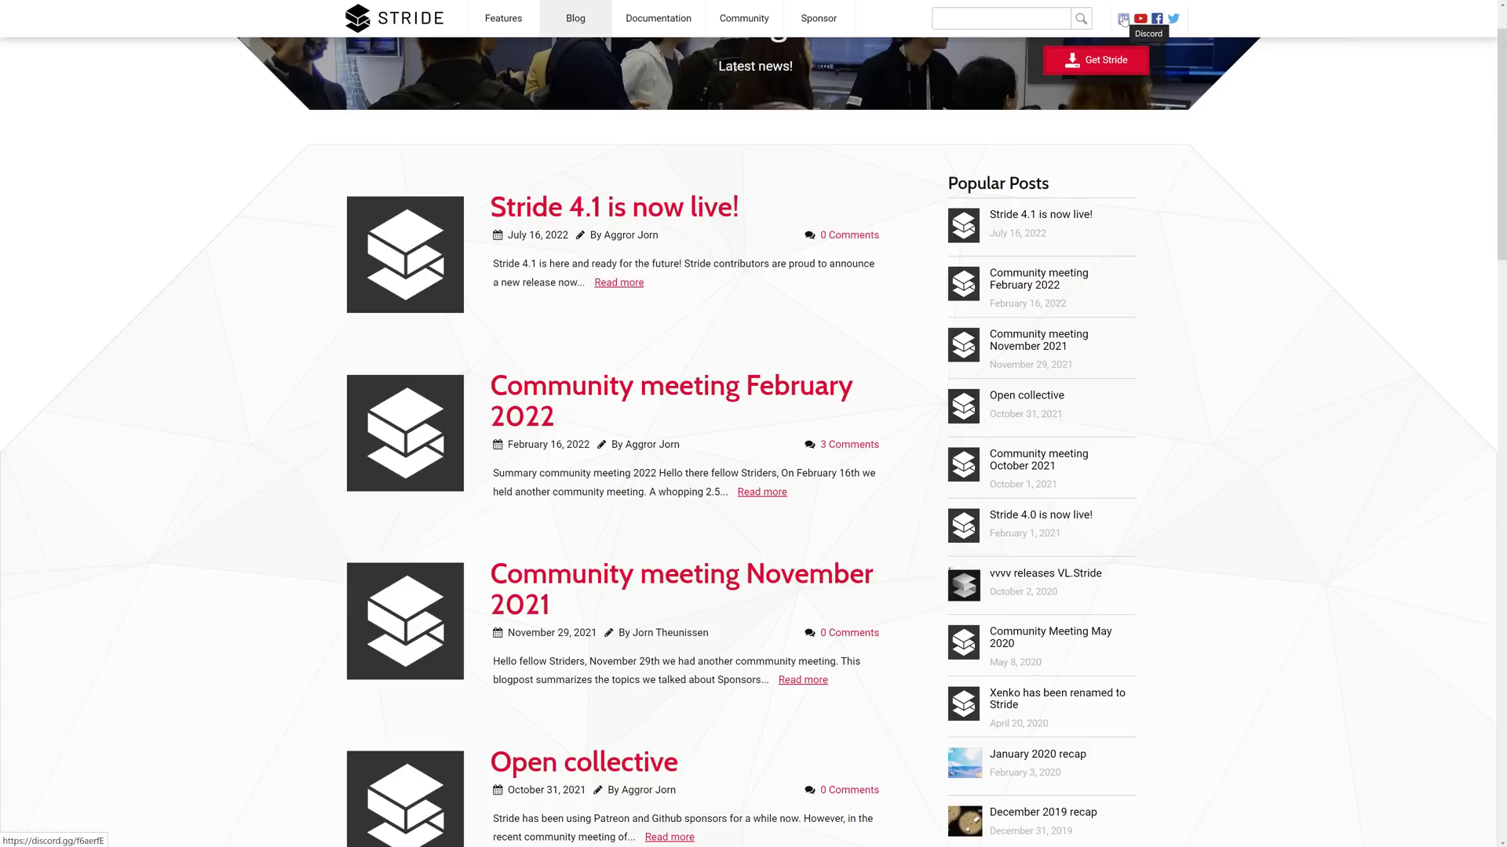
{"action": "scroll", "coordinate": [640, 432], "scroll_direction": "down", "scroll_amount": 4}
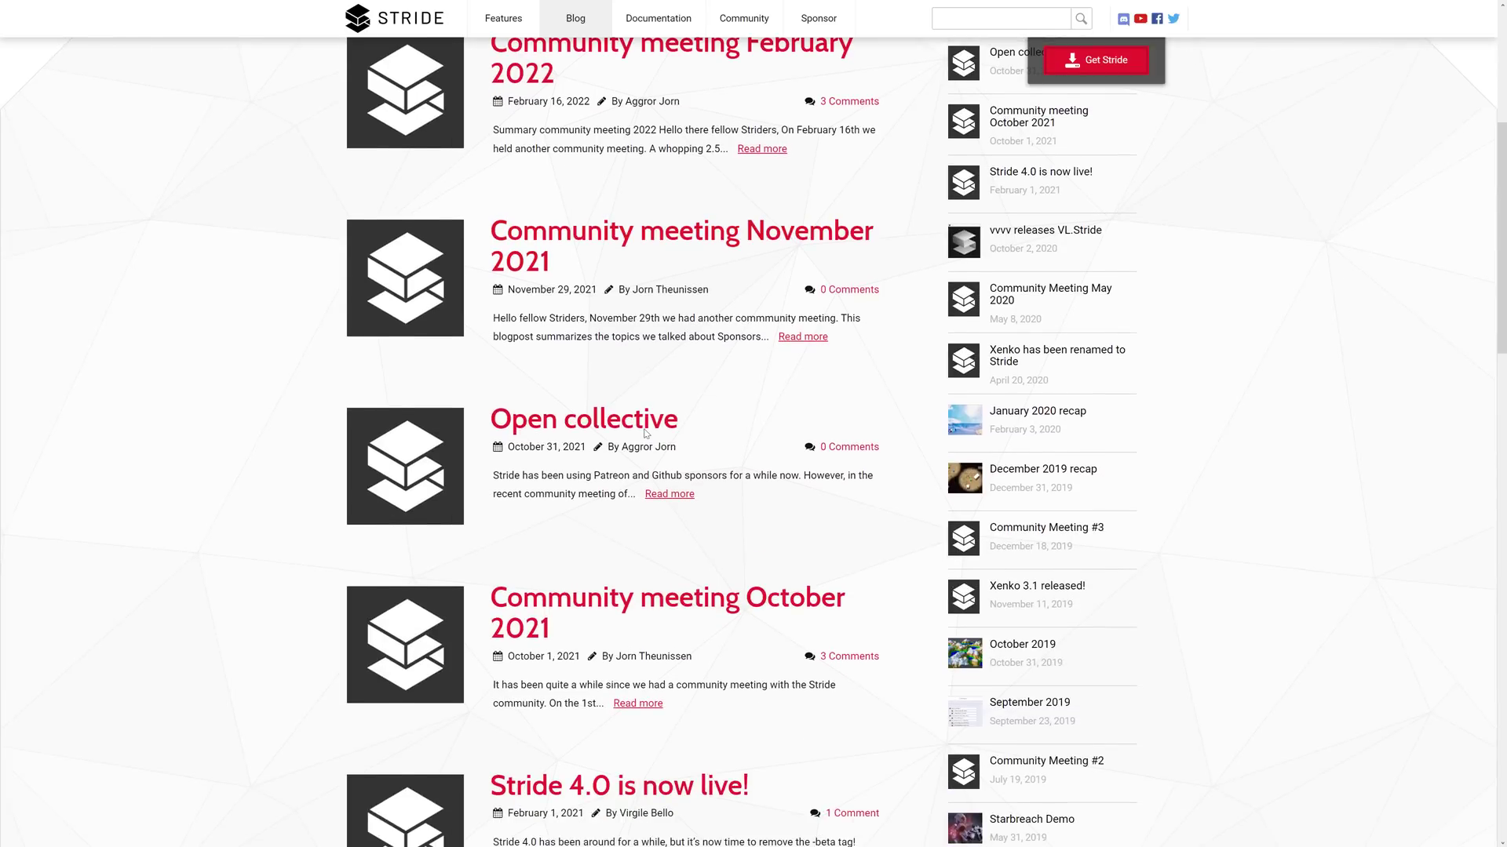
{"action": "scroll", "coordinate": [645, 436], "scroll_direction": "up", "scroll_amount": 2}
{"action": "scroll", "coordinate": [645, 435], "scroll_direction": "up", "scroll_amount": 4}
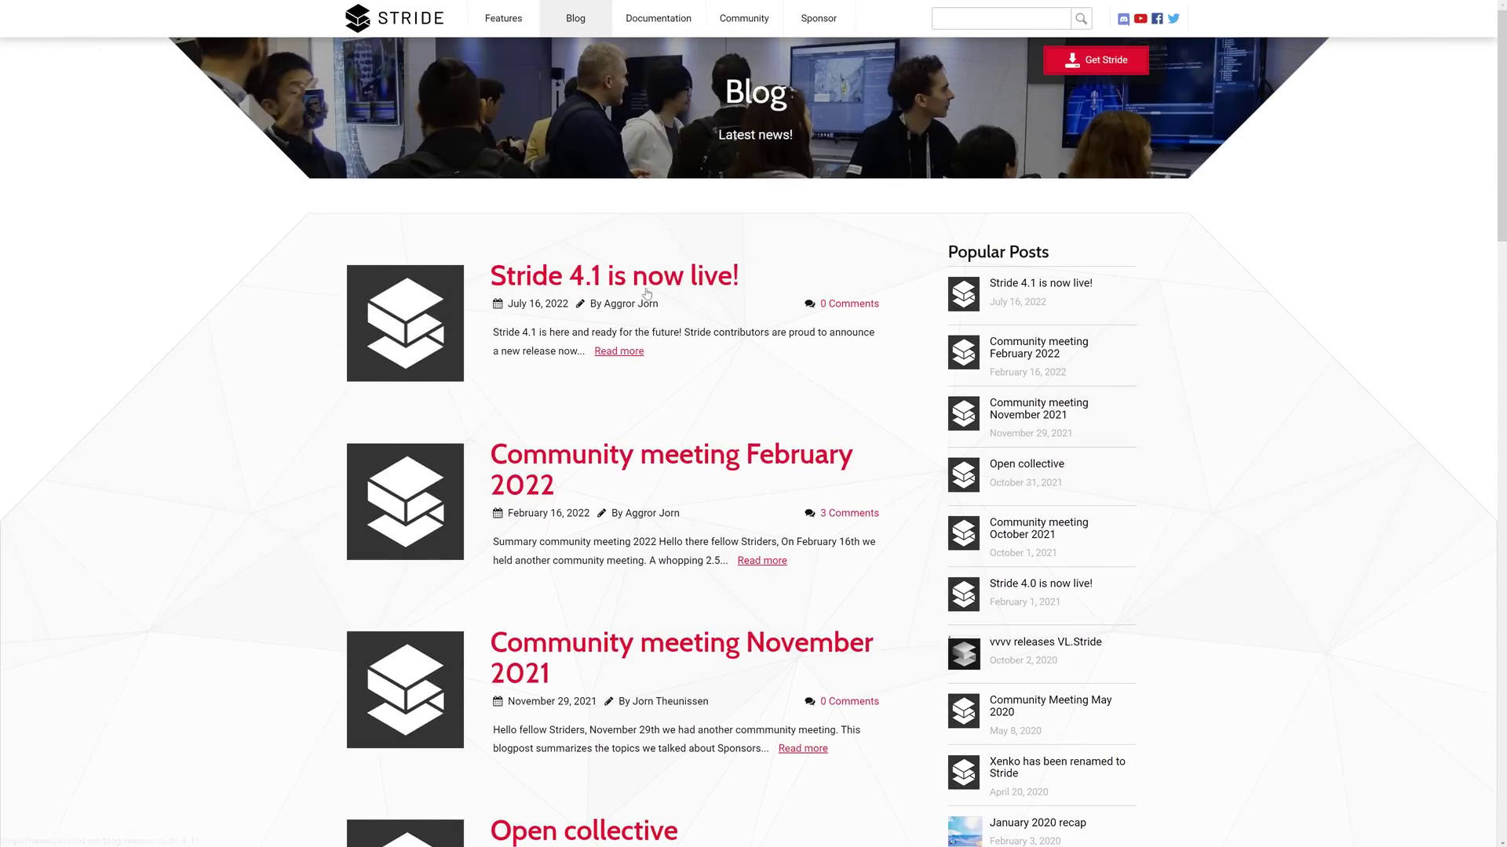